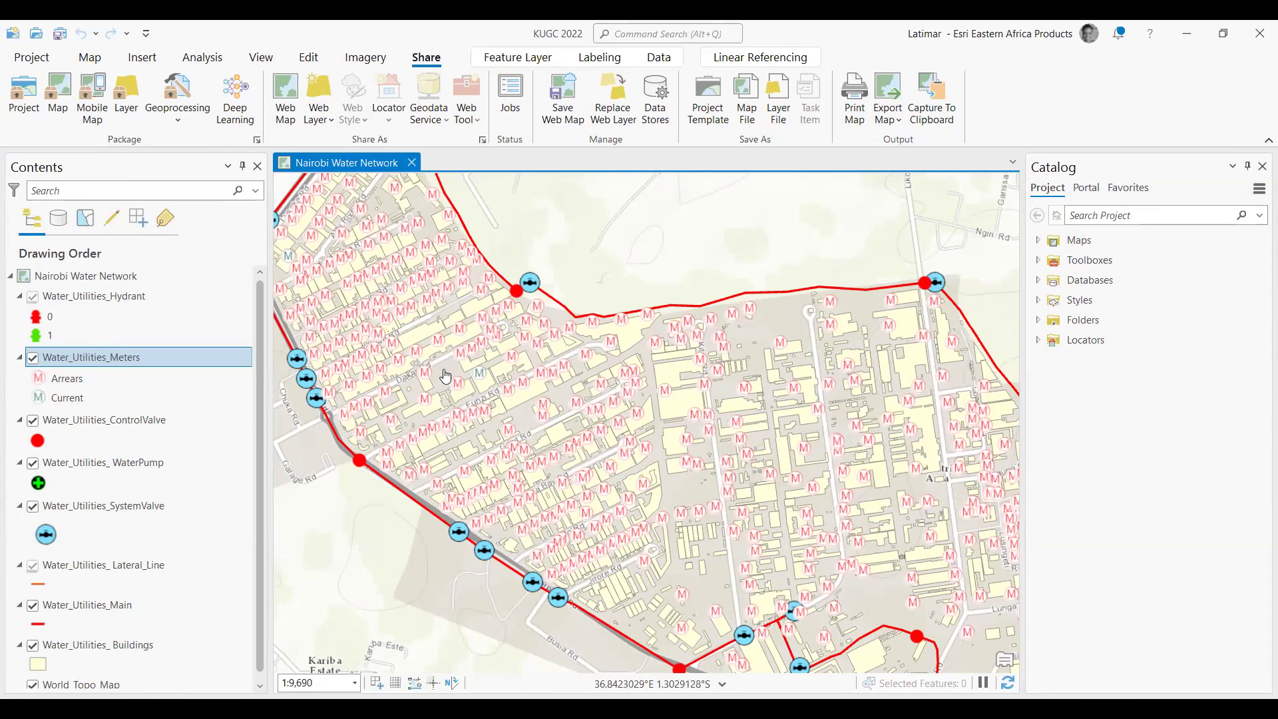
- Open the attribute table of the Water_Utilities_Meters layer
{"action": "scroll", "coordinate": [398, 365], "scroll_direction": "up", "scroll_amount": 4}
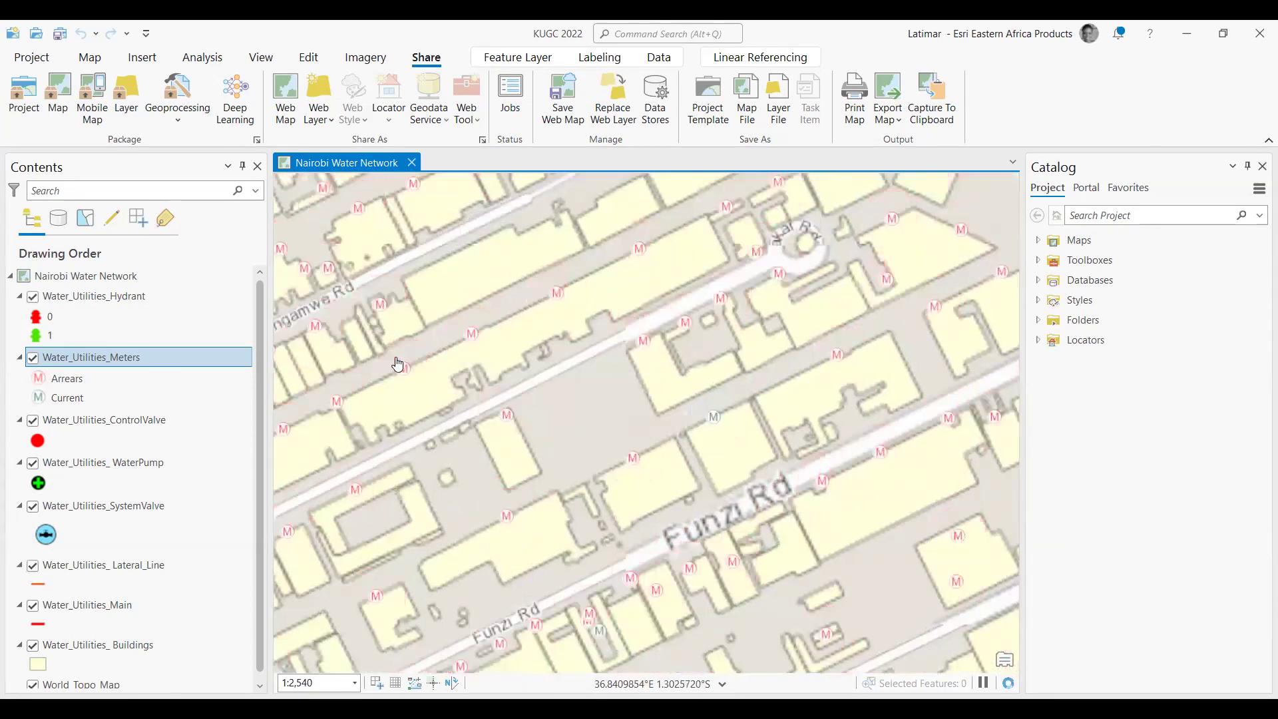
{"action": "left_click", "coordinate": [136, 364]}
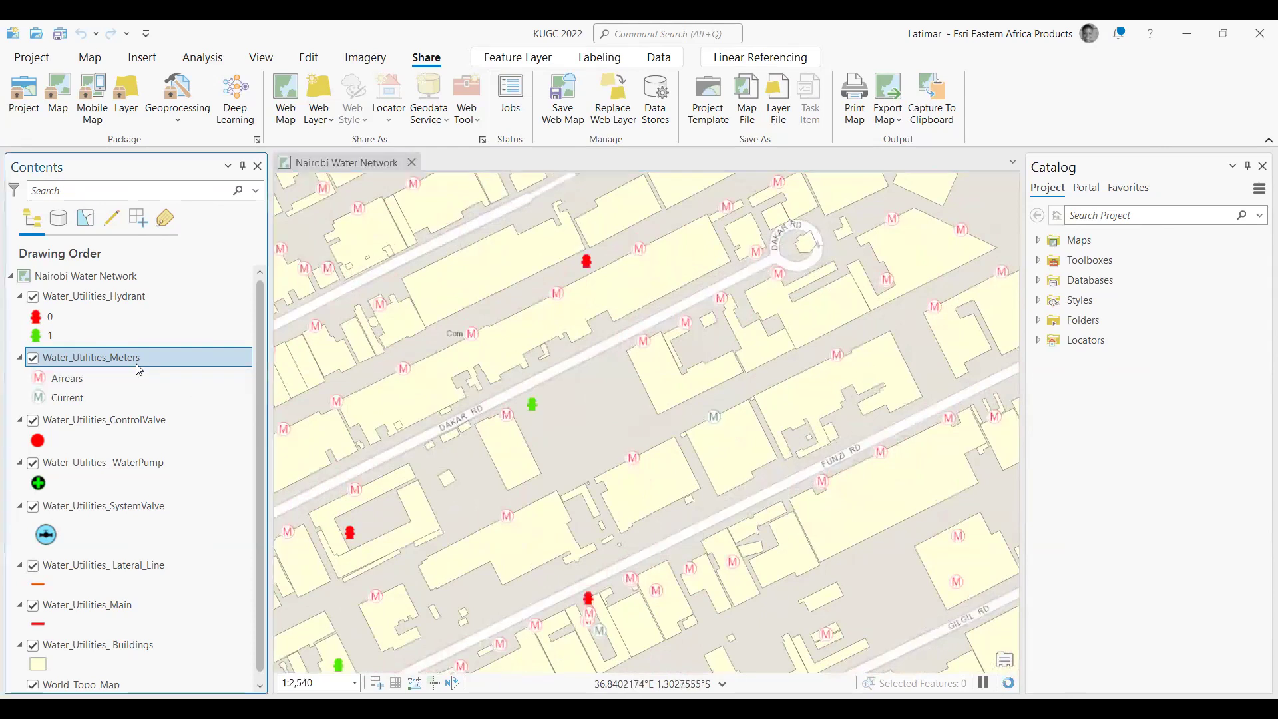
{"action": "right_click", "coordinate": [137, 357]}
{"action": "left_click", "coordinate": [199, 100]}
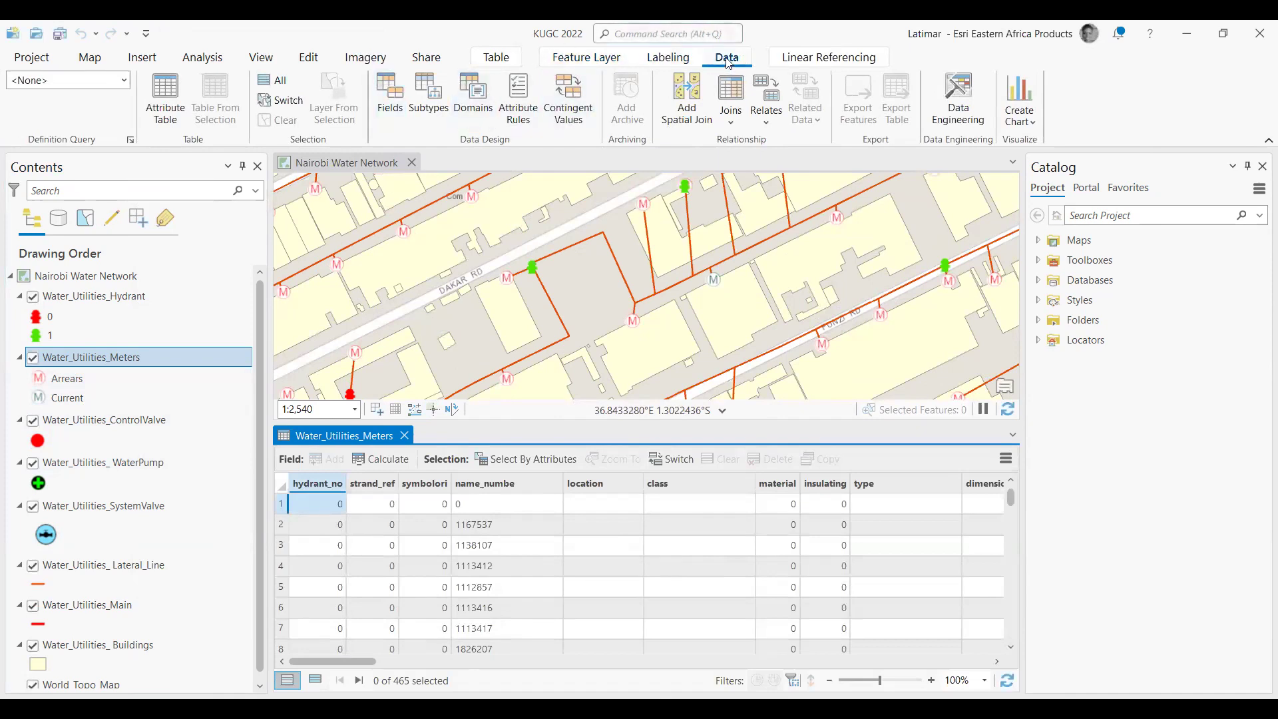
- Open the domains of the meters layer's workspace, examine the coded values Current and Arrears of the PayStatus domain, and close the domains view
{"action": "left_click", "coordinate": [474, 96]}
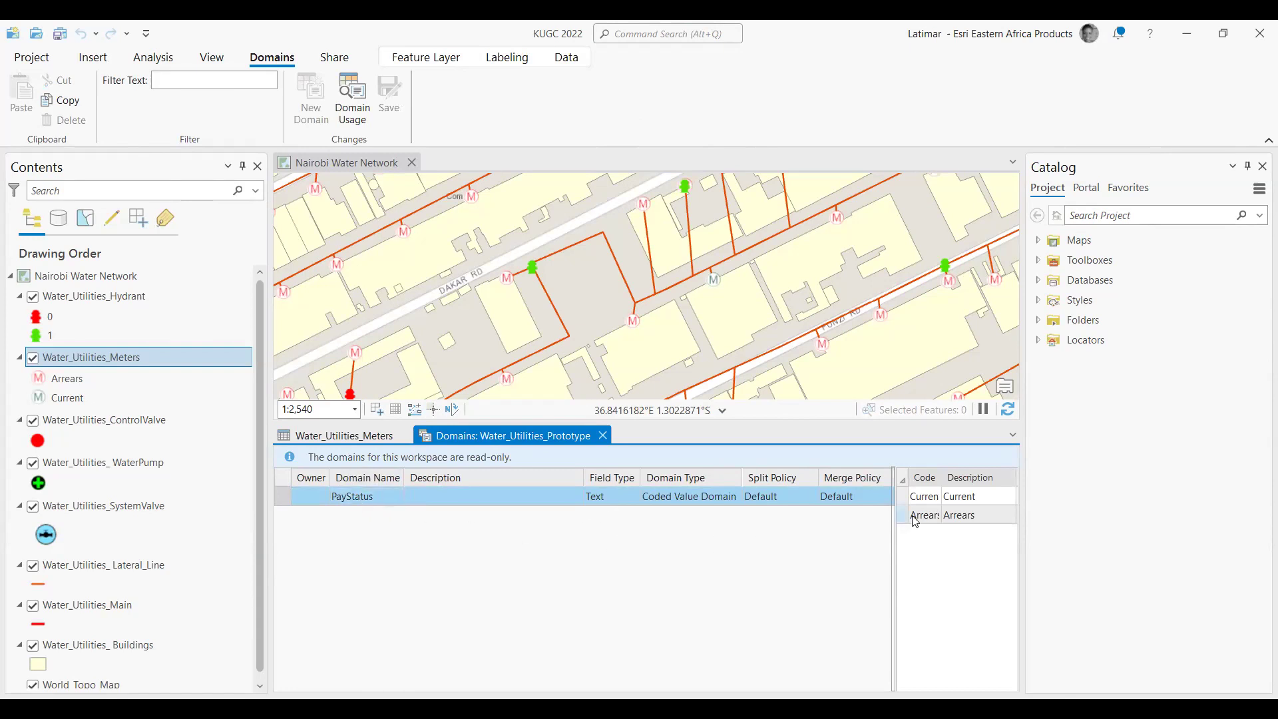
{"action": "left_click", "coordinate": [926, 502]}
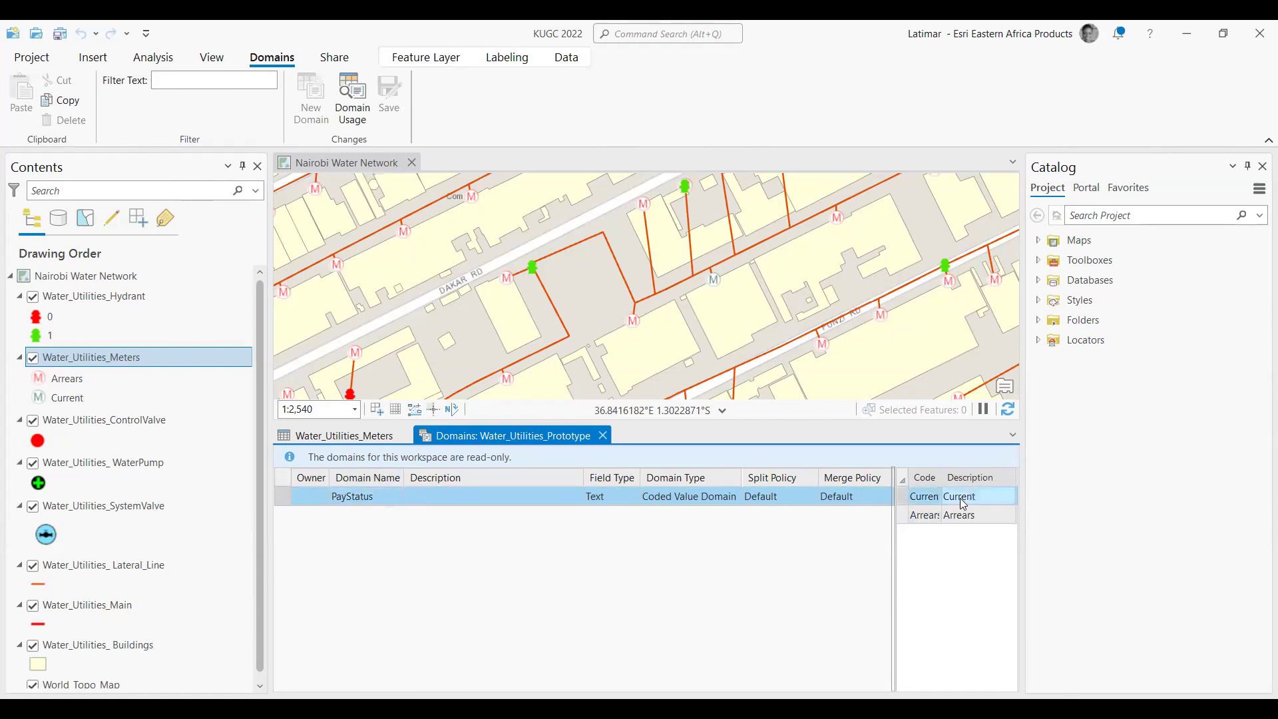
{"action": "left_click", "coordinate": [939, 519]}
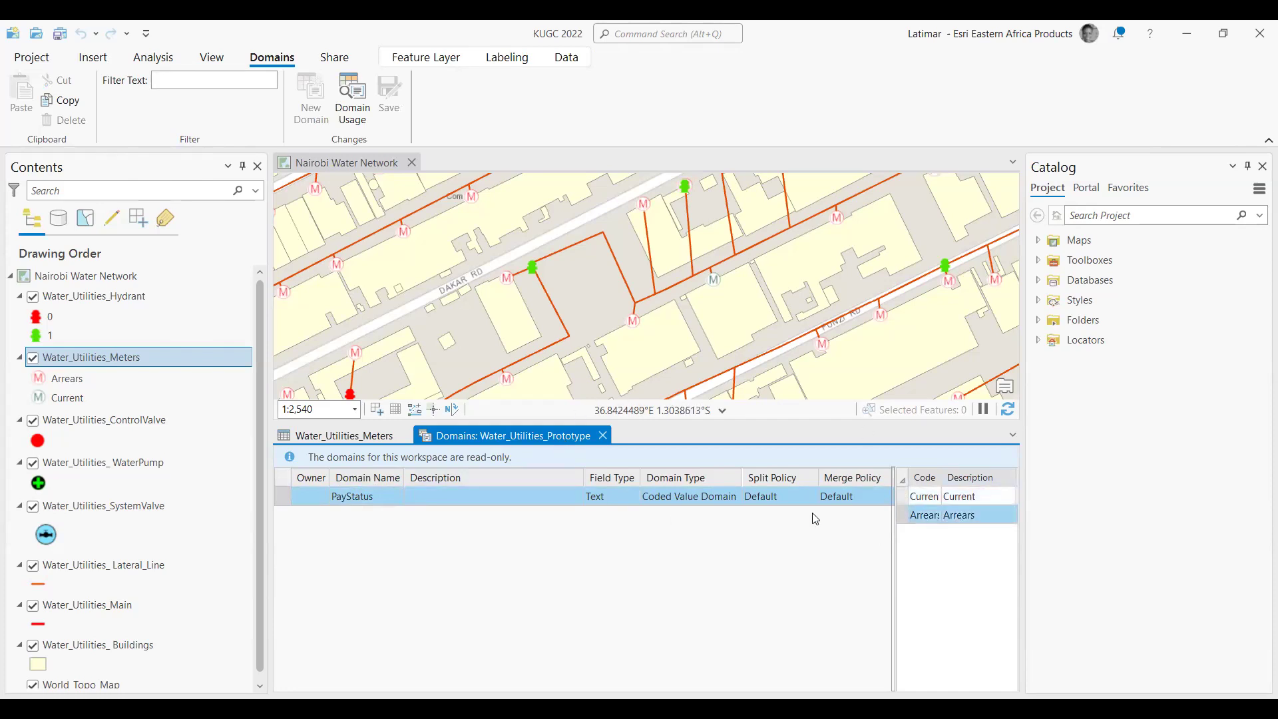
{"action": "left_click", "coordinate": [972, 503]}
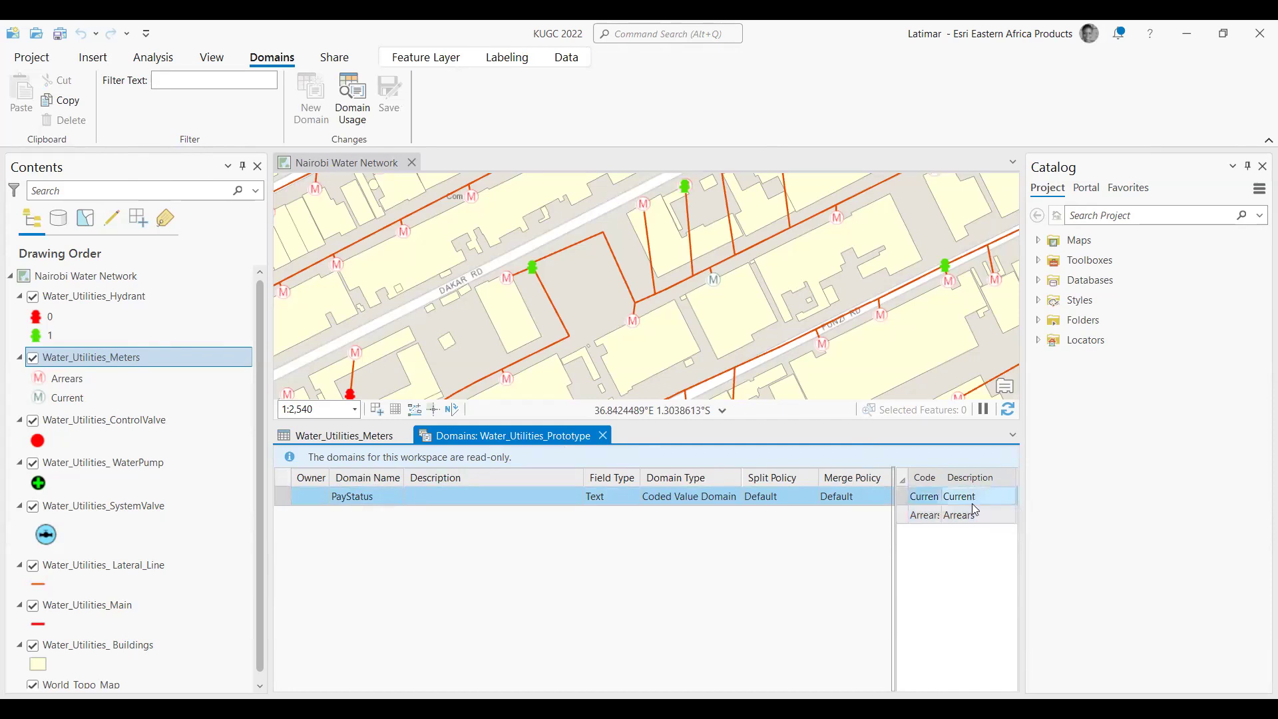
{"action": "left_click", "coordinate": [969, 522]}
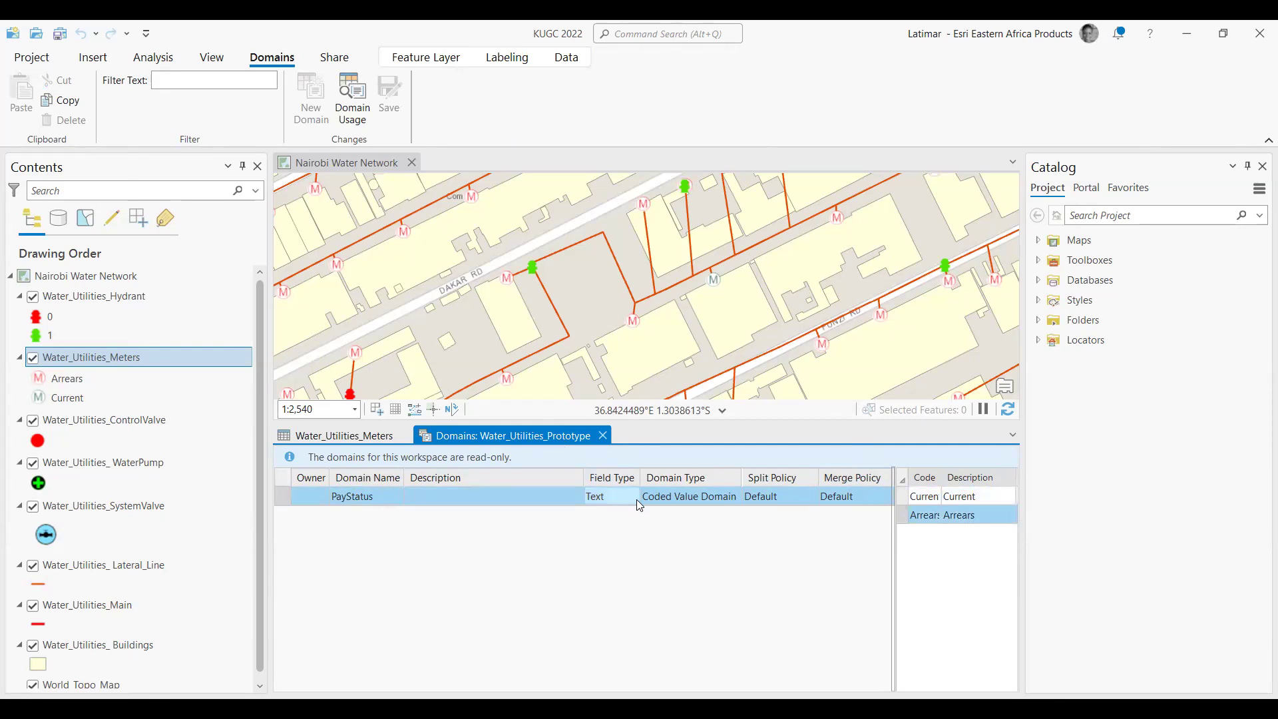
{"action": "scroll", "coordinate": [660, 302], "scroll_direction": "down", "scroll_amount": 5}
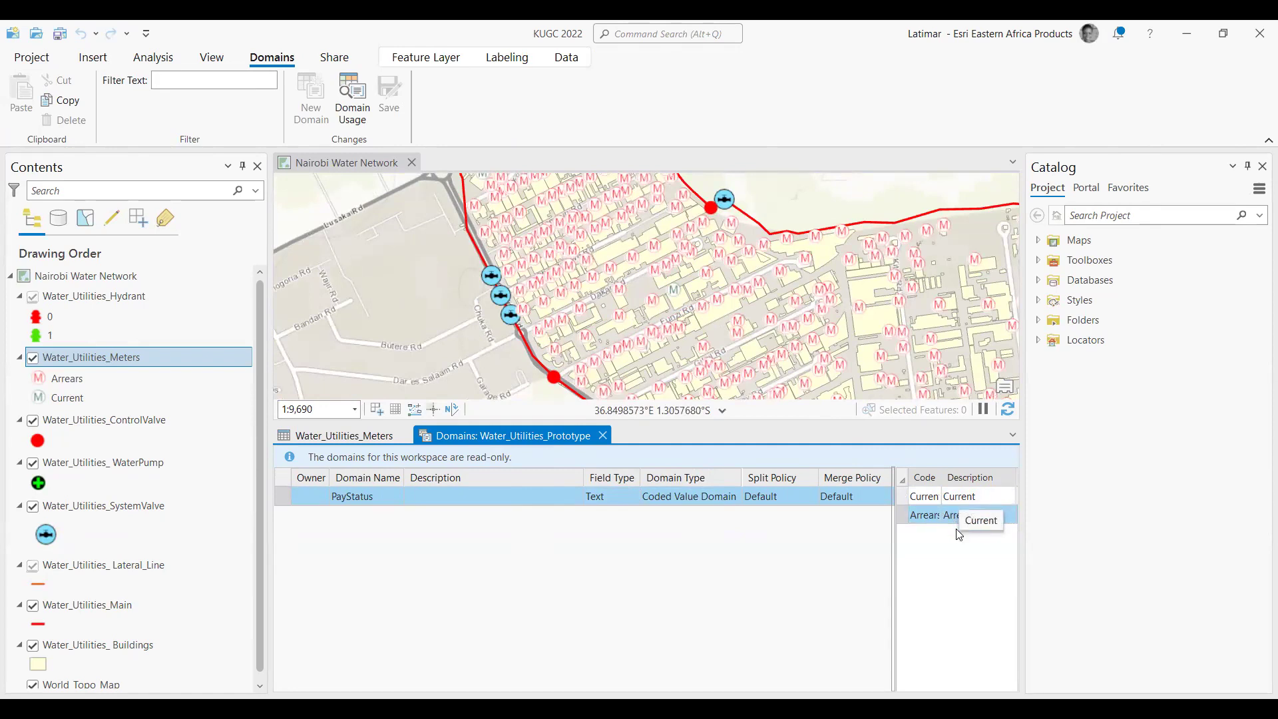
{"action": "left_click", "coordinate": [604, 436]}
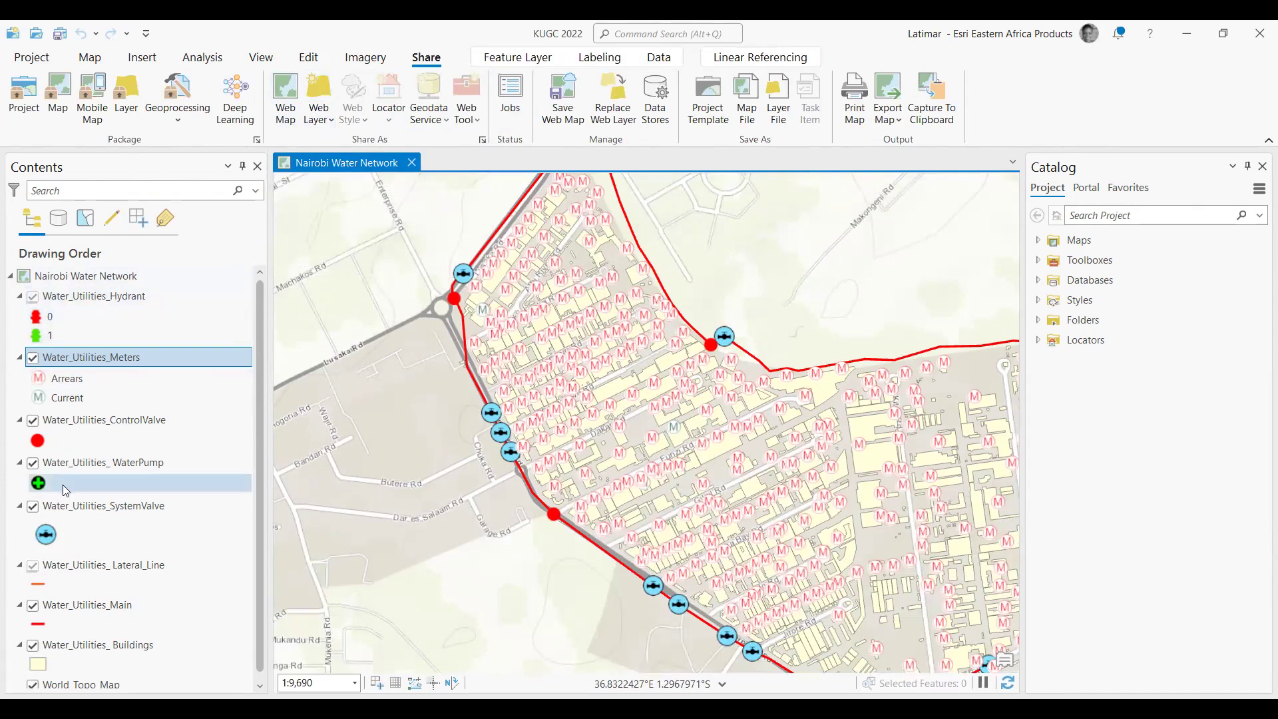
- Open the options for sharing the Nairobi Water Network map as a web map, and close them without publishing
{"action": "left_click", "coordinate": [287, 98]}
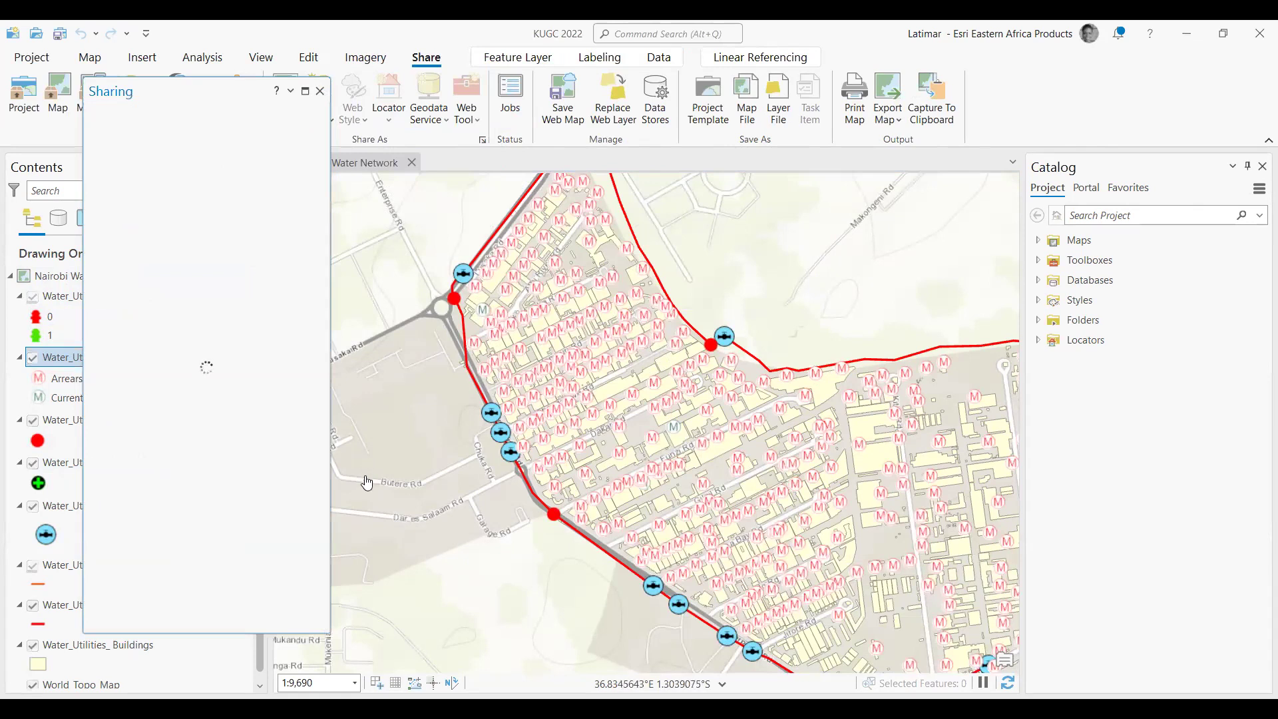
{"action": "left_click", "coordinate": [319, 92]}
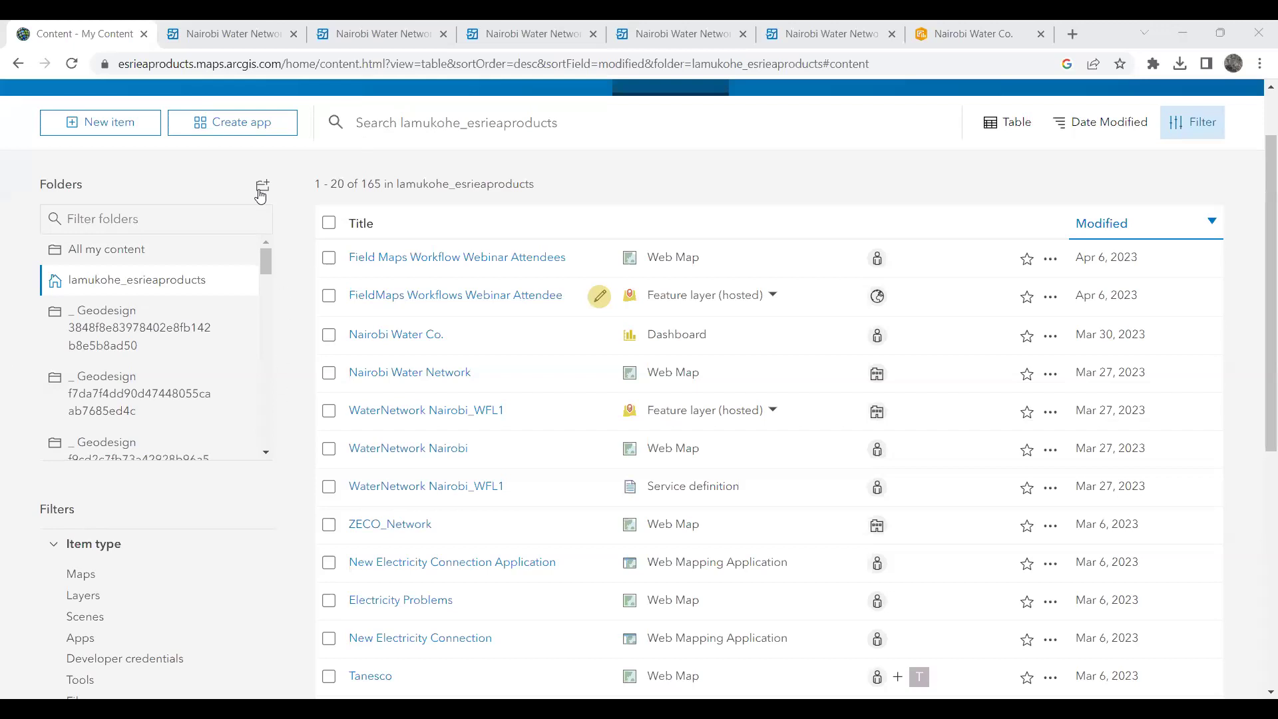
- Switch to ArcGIS Online and open the item settings of the WaterNetwork Nairobi_WFL1 hosted feature layer
{"action": "left_click", "coordinate": [450, 639]}
{"action": "left_click", "coordinate": [1050, 412]}
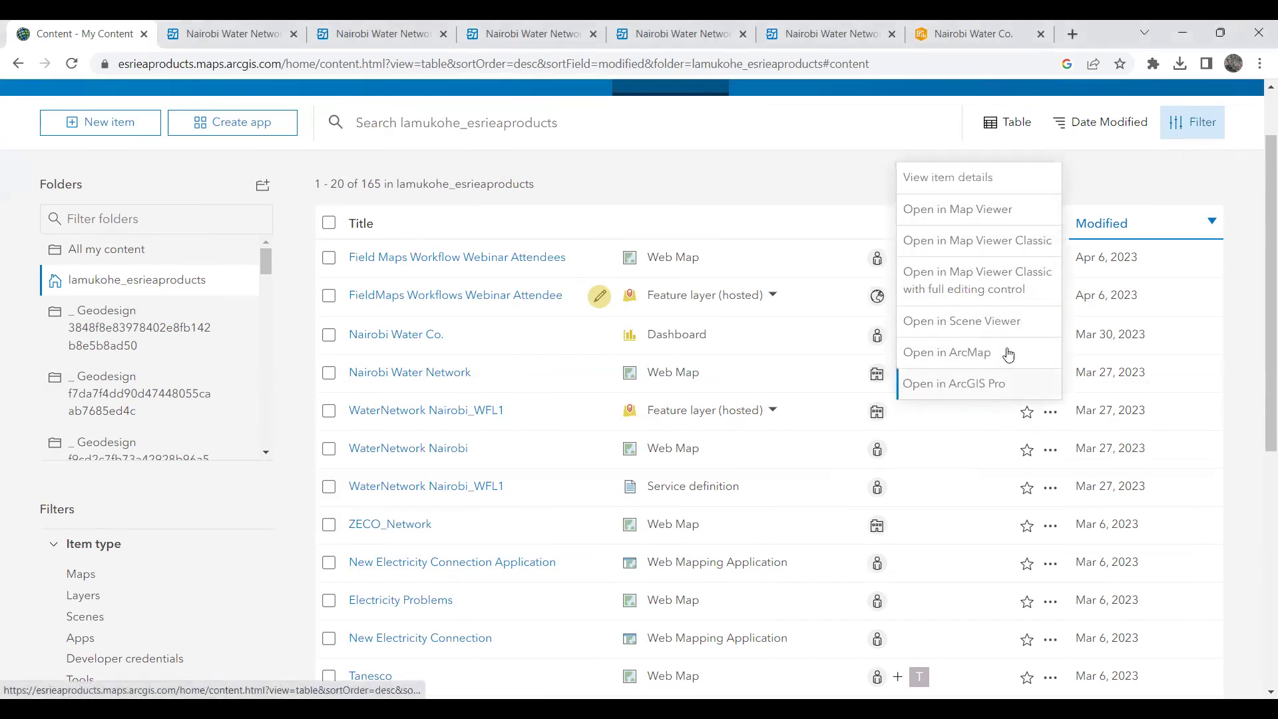
{"action": "left_click", "coordinate": [966, 177]}
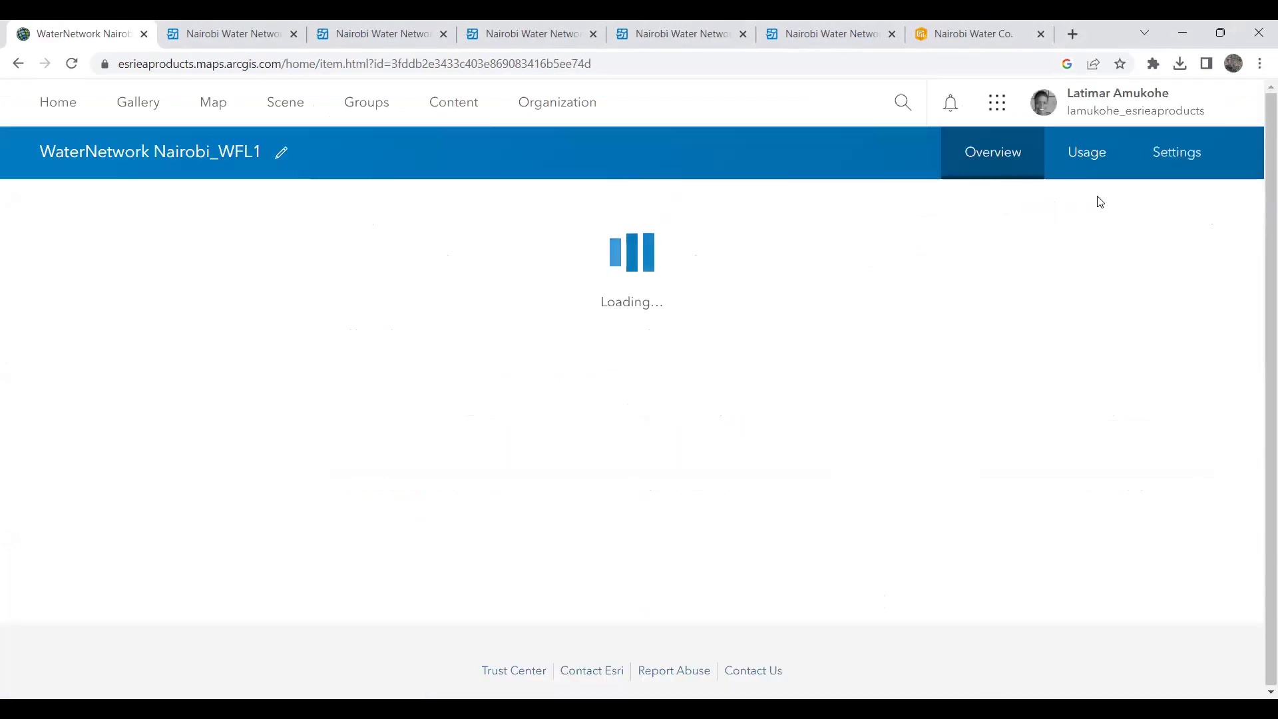
{"action": "left_click", "coordinate": [1175, 166]}
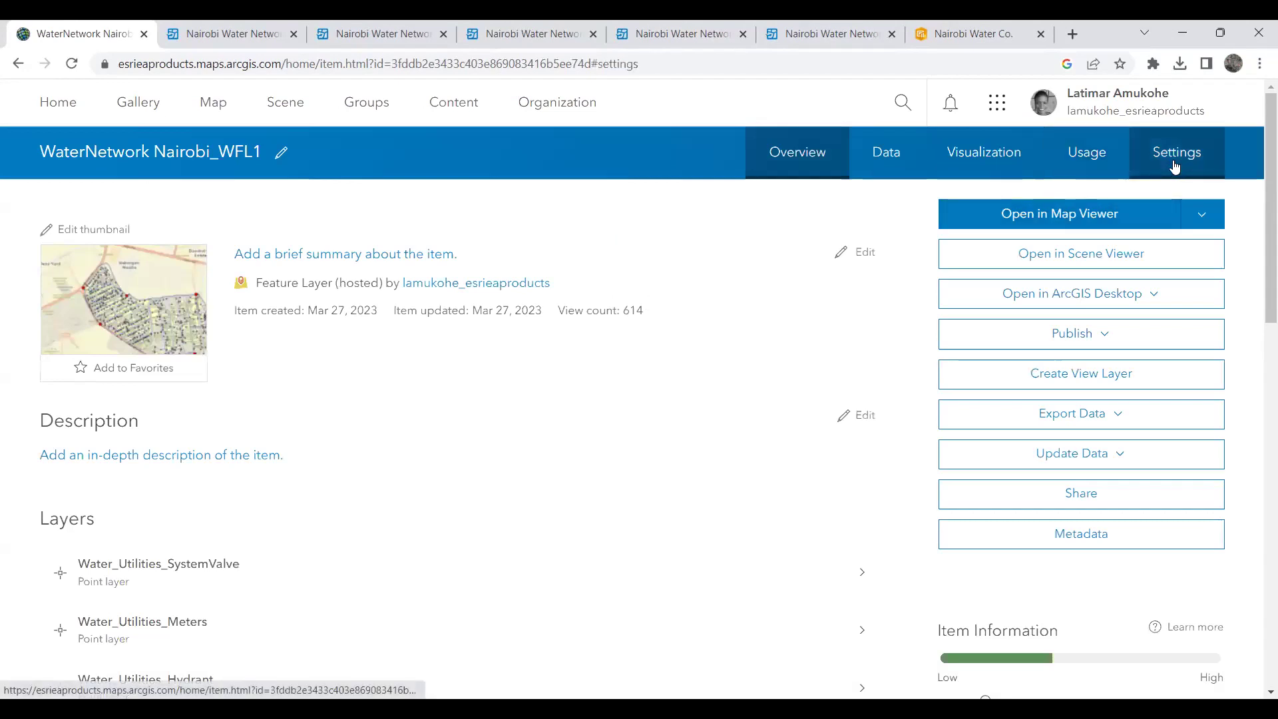
- Review the hosted feature layer's settings, including editing, sync, allowed edit types, editor access, indexes and export options
{"action": "scroll", "coordinate": [358, 478], "scroll_direction": "down", "scroll_amount": 6}
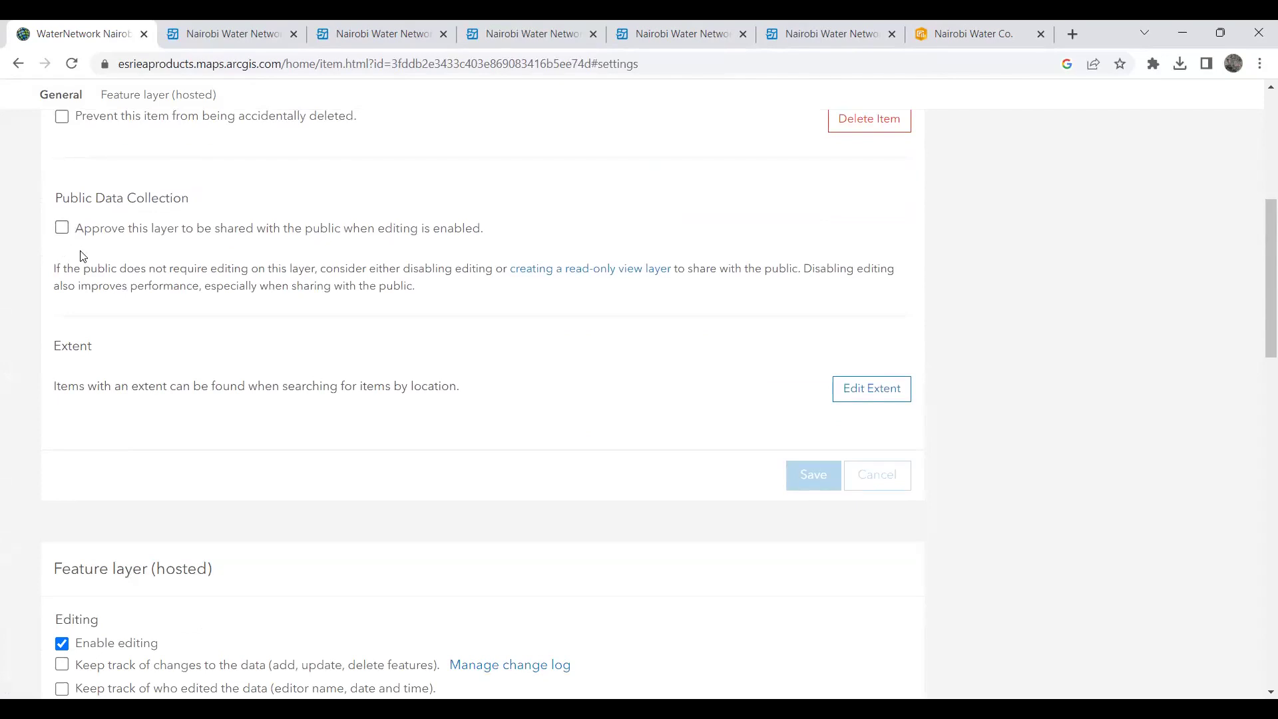
{"action": "scroll", "coordinate": [81, 251], "scroll_direction": "down", "scroll_amount": 5}
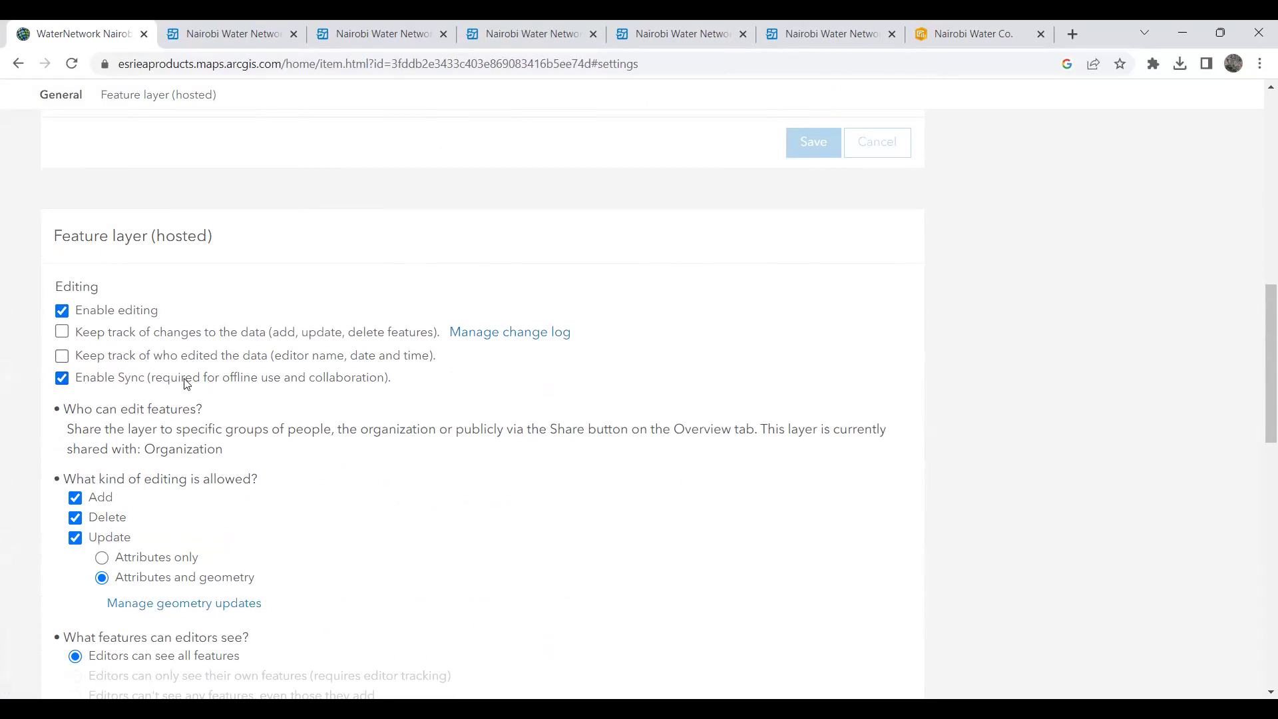
{"action": "scroll", "coordinate": [225, 398], "scroll_direction": "down", "scroll_amount": 2}
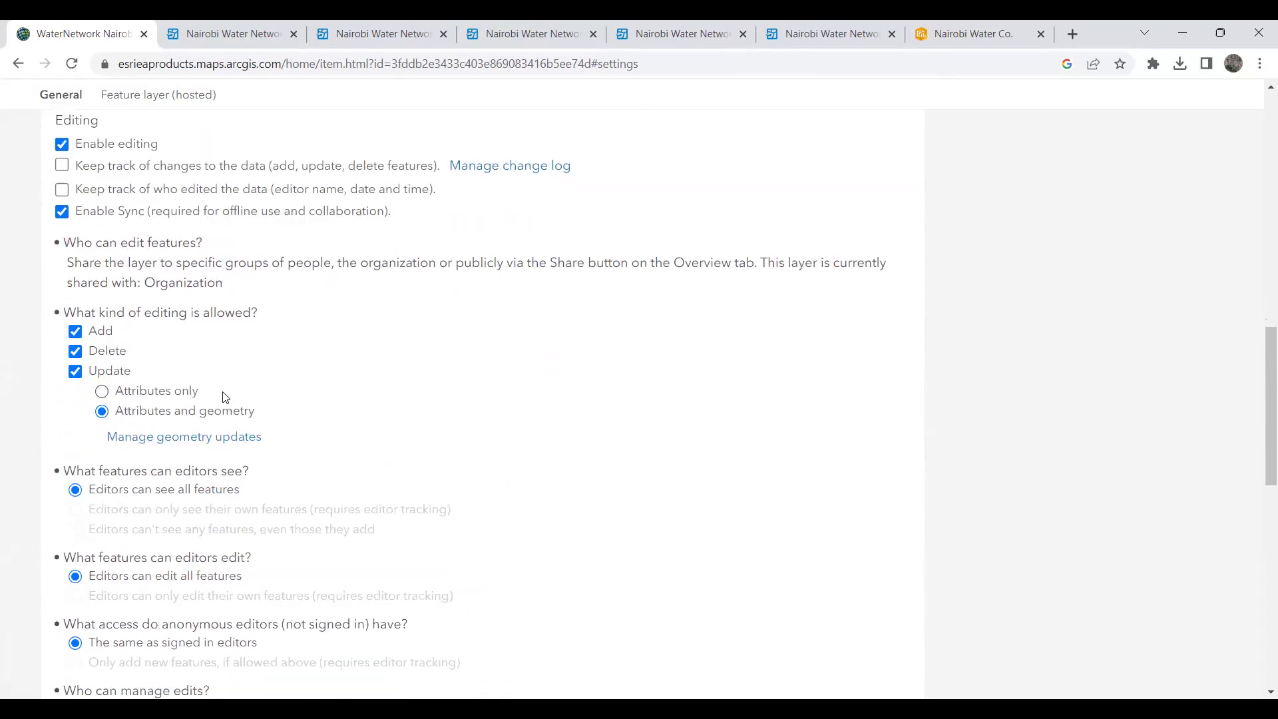
{"action": "scroll", "coordinate": [225, 397], "scroll_direction": "down", "scroll_amount": 8}
{"action": "scroll", "coordinate": [225, 398], "scroll_direction": "down", "scroll_amount": 3}
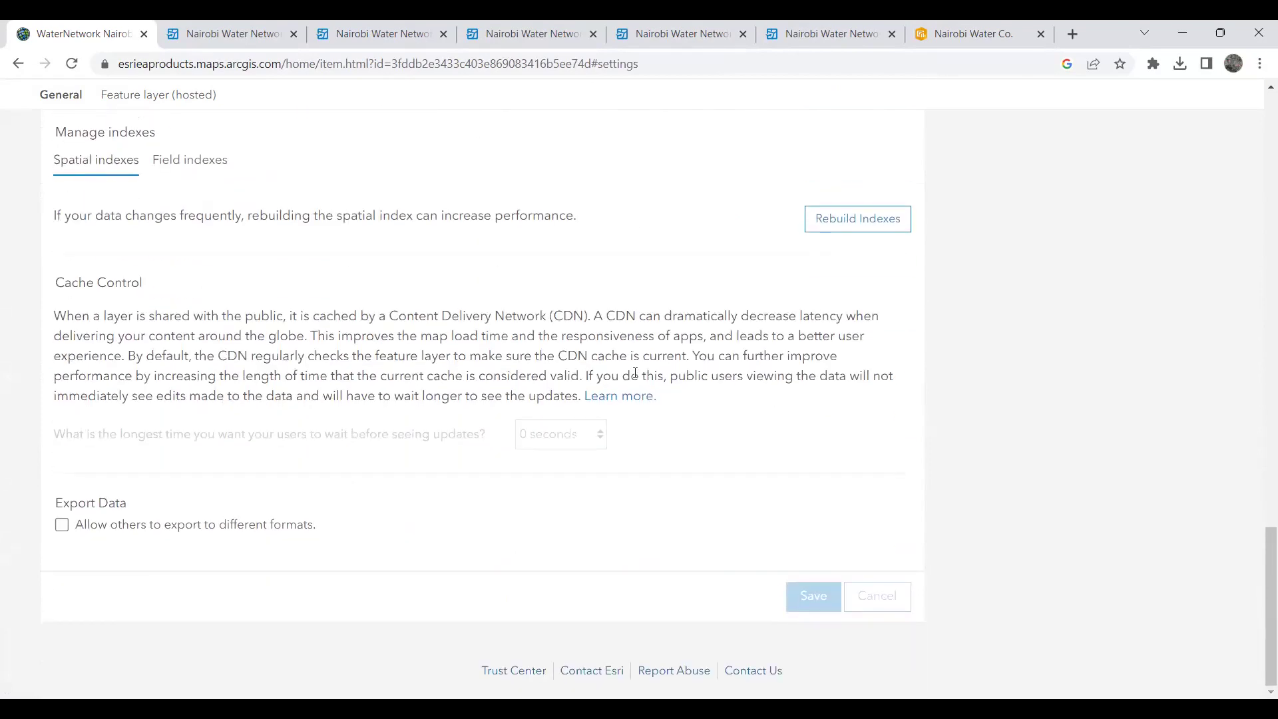
{"action": "scroll", "coordinate": [399, 371], "scroll_direction": "up", "scroll_amount": 20}
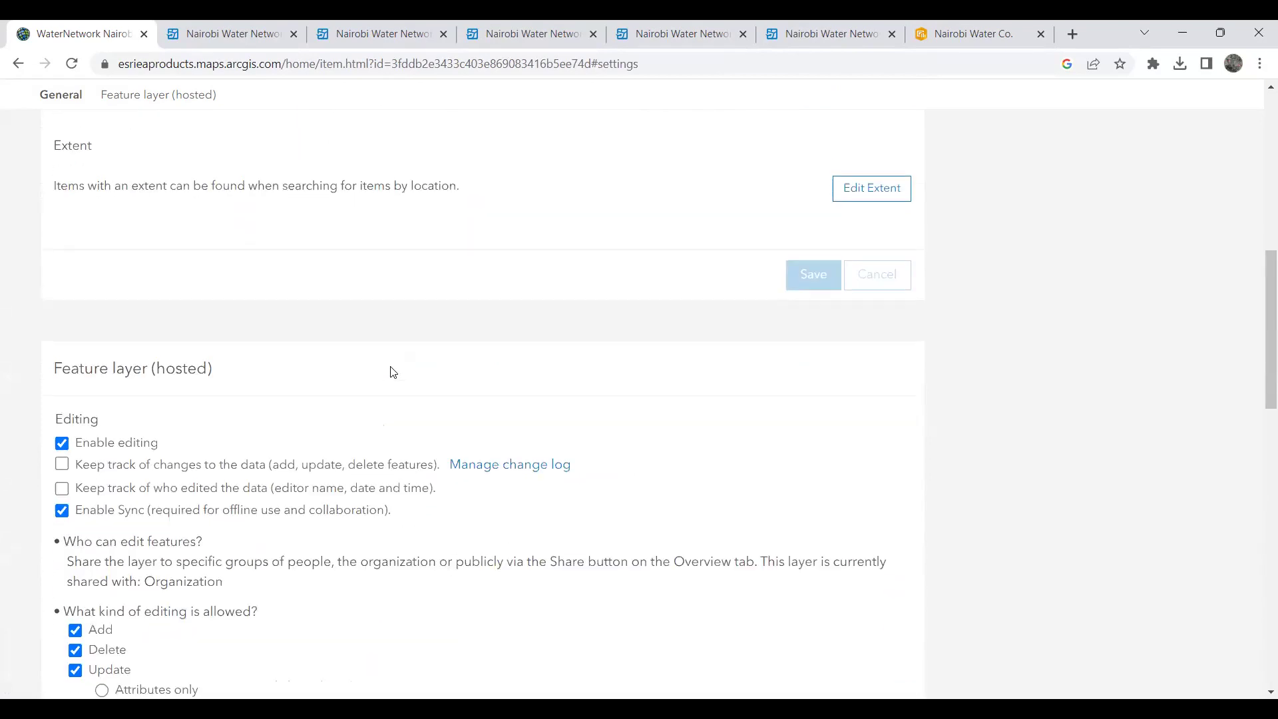
{"action": "scroll", "coordinate": [393, 372], "scroll_direction": "up", "scroll_amount": 2}
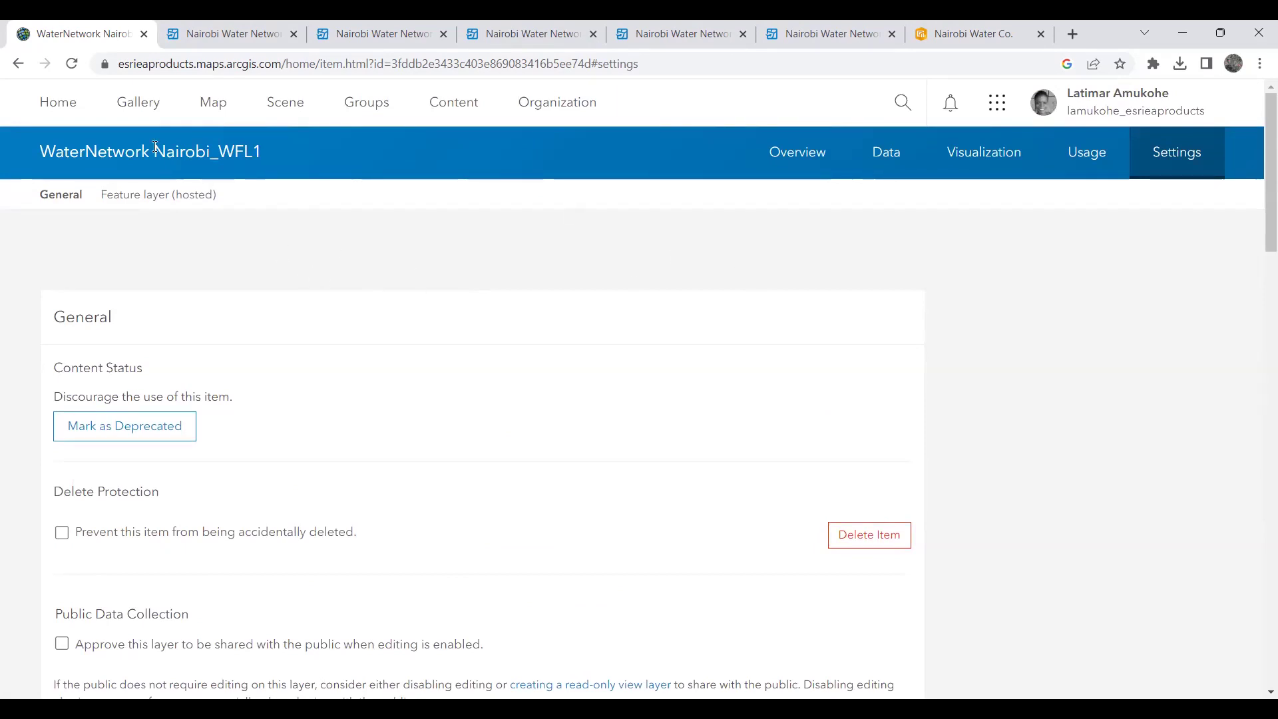
- Switch to Field Maps Designer and display its list of own maps
{"action": "left_click", "coordinate": [241, 36]}
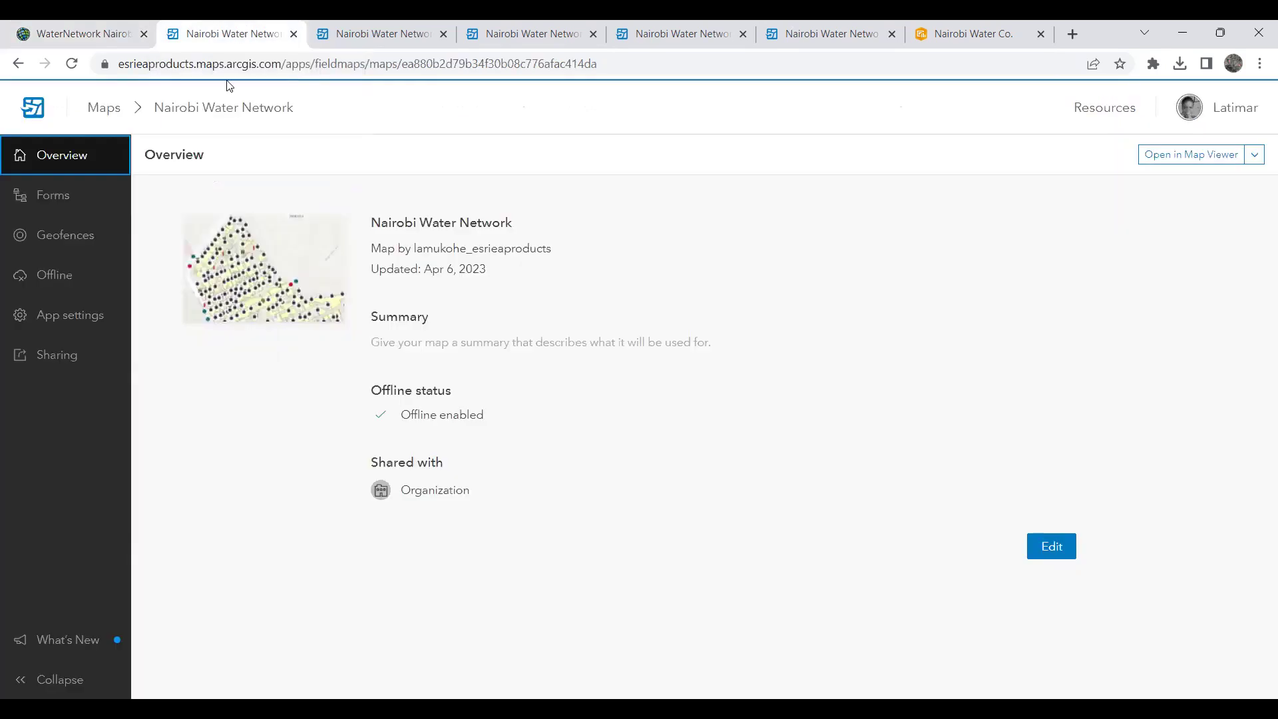
{"action": "left_click", "coordinate": [91, 117]}
{"action": "left_click", "coordinate": [28, 26]}
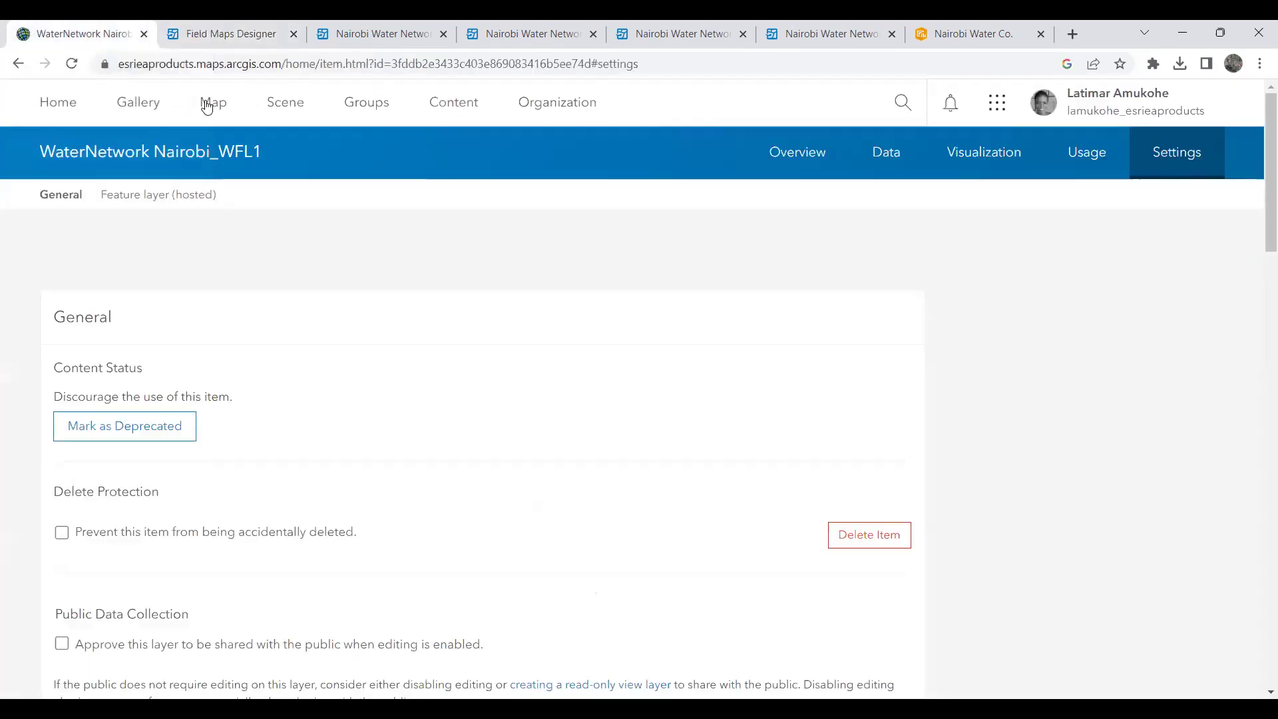
{"action": "left_click", "coordinate": [997, 106]}
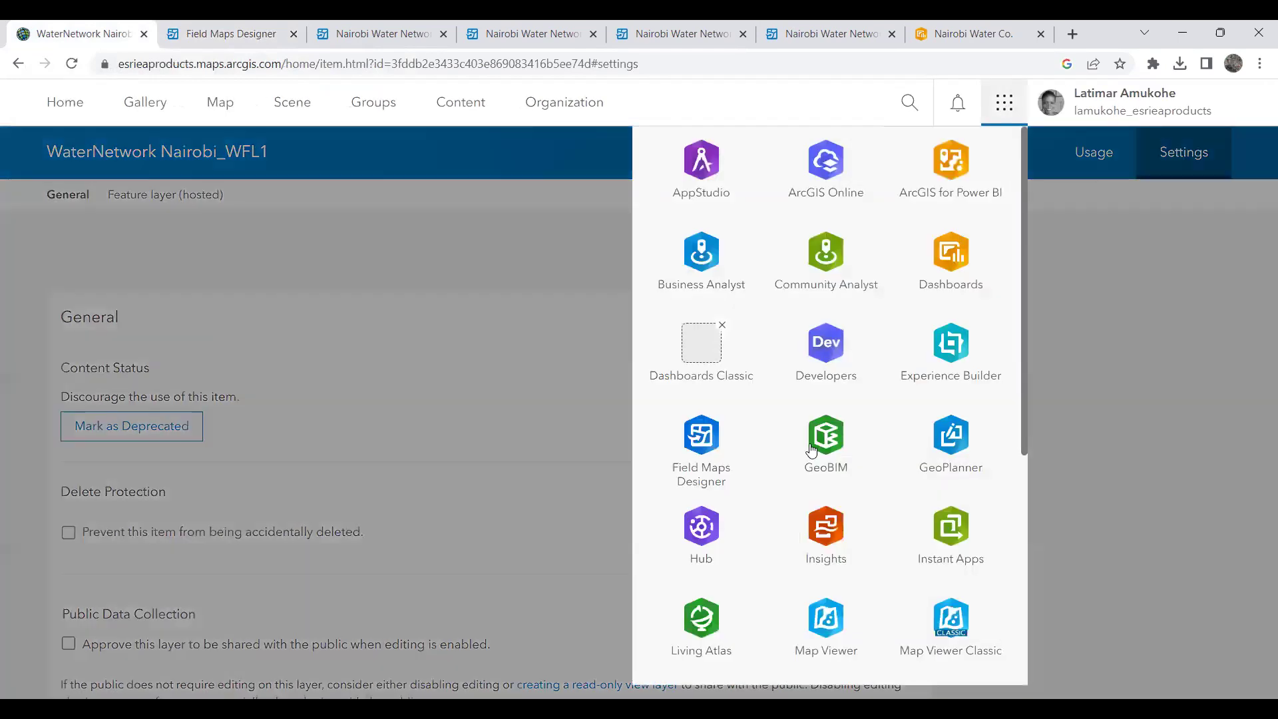
{"action": "scroll", "coordinate": [813, 459], "scroll_direction": "down", "scroll_amount": 1}
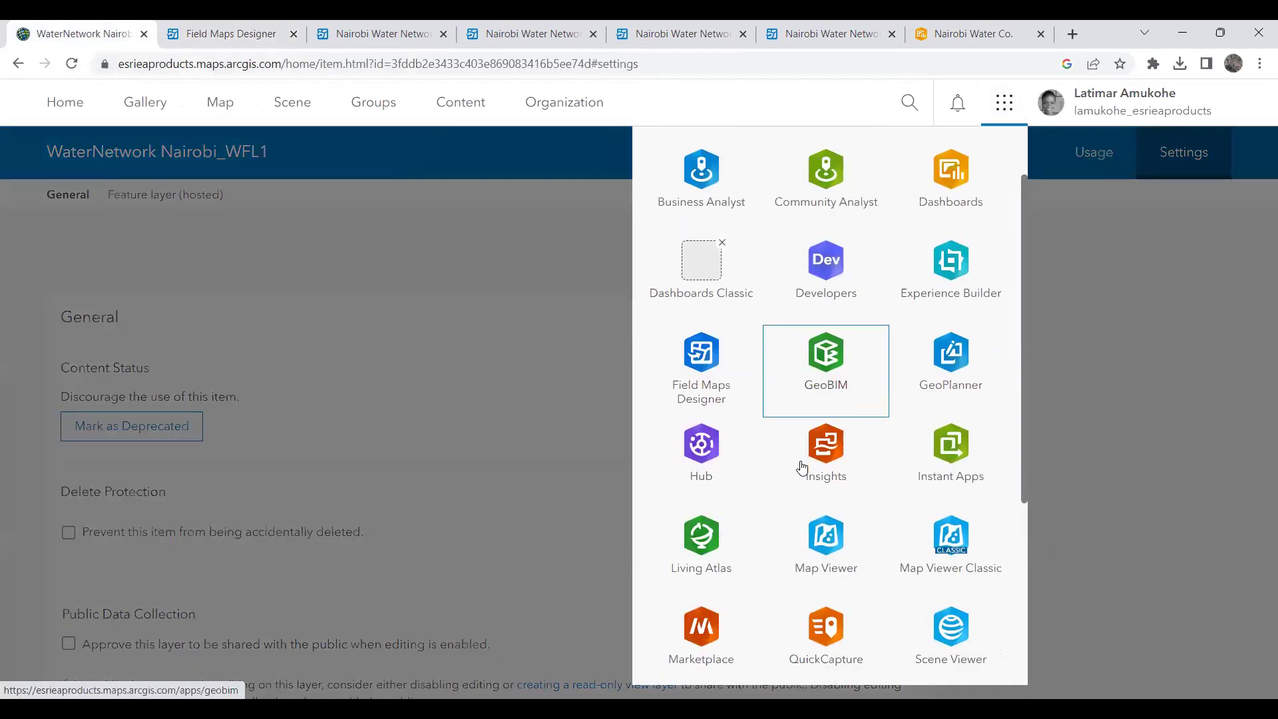
{"action": "left_click", "coordinate": [707, 358]}
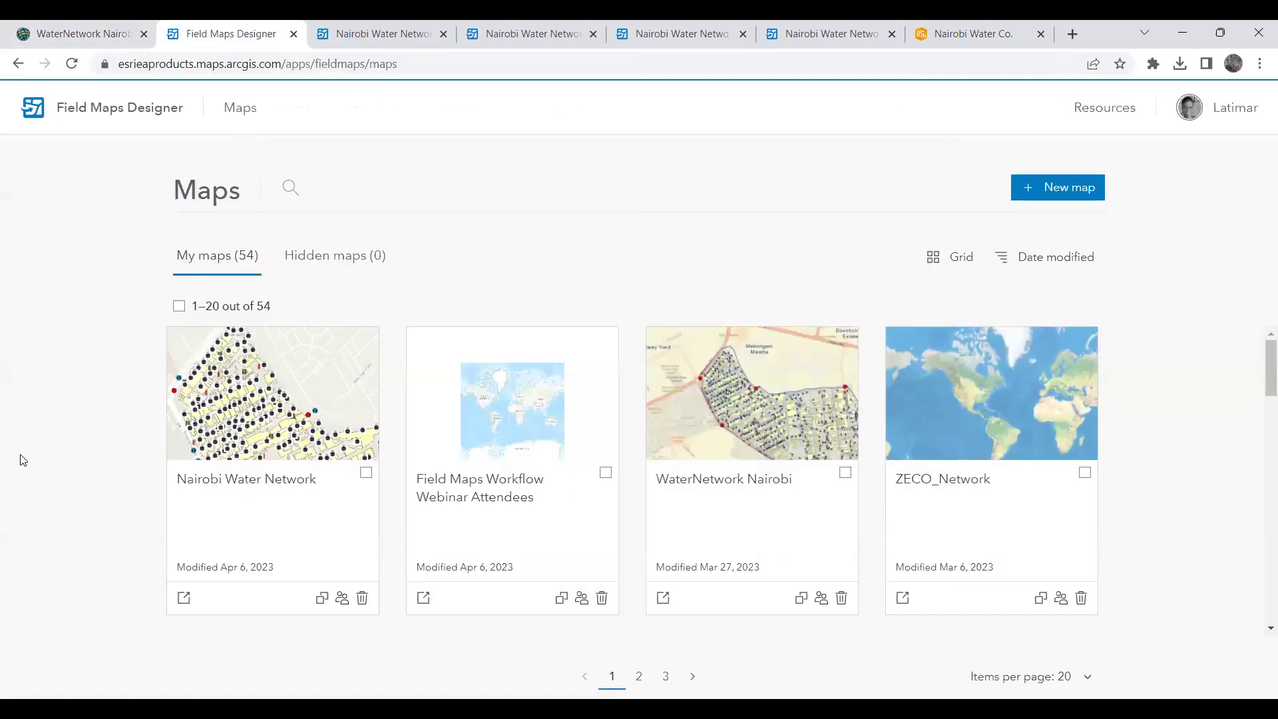
- Browse the web maps available in Field Maps Designer to locate the Nairobi Water Network map
{"action": "scroll", "coordinate": [60, 458], "scroll_direction": "down", "scroll_amount": 5}
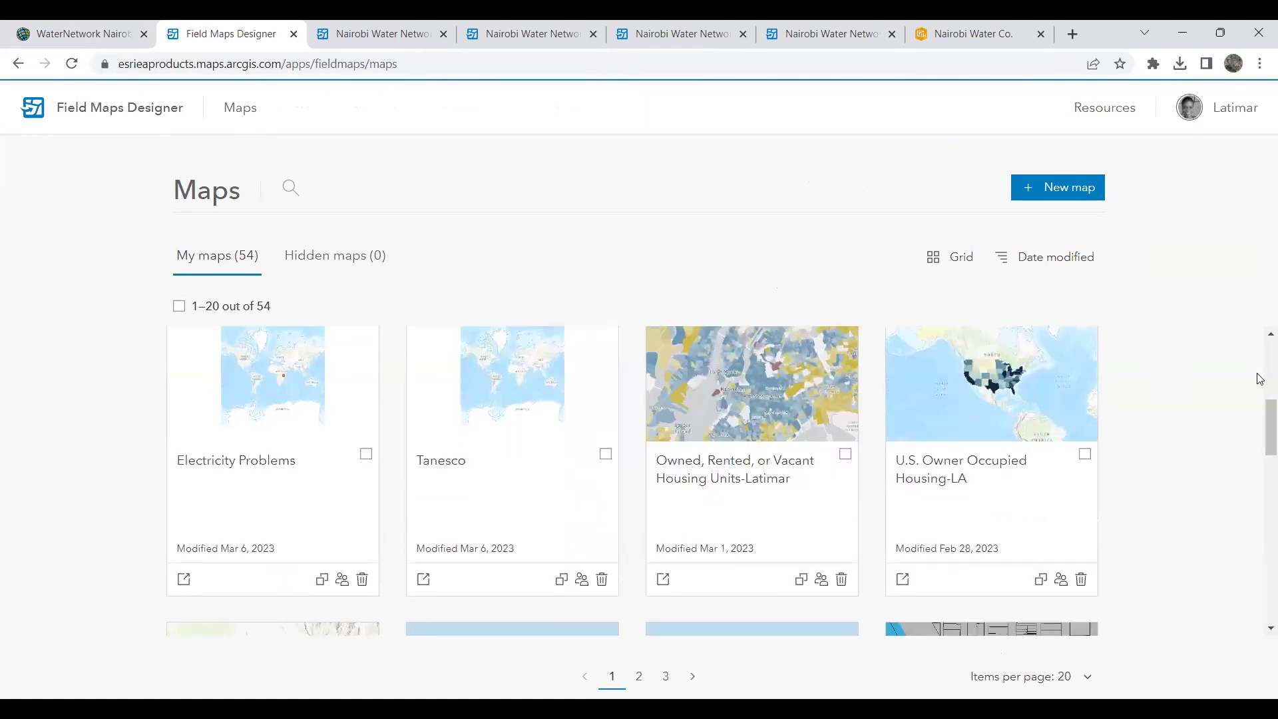
{"action": "scroll", "coordinate": [1187, 481], "scroll_direction": "up", "scroll_amount": 5}
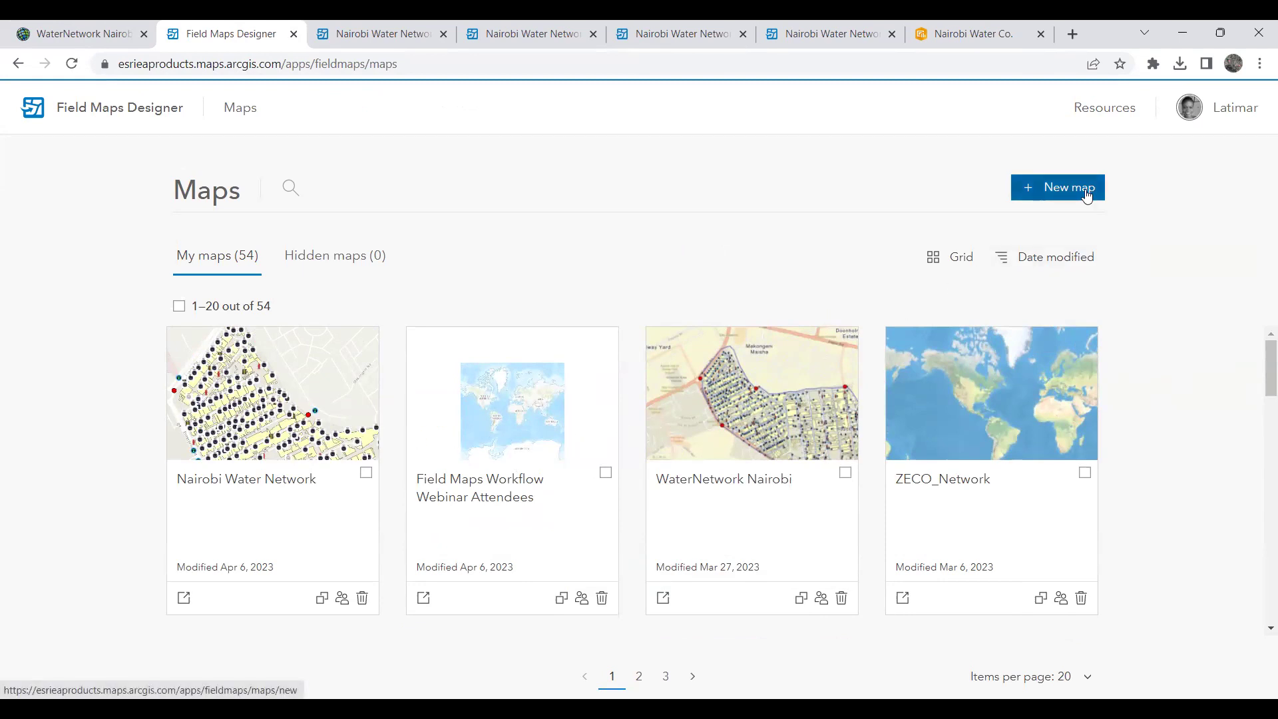
{"action": "scroll", "coordinate": [673, 360], "scroll_direction": "down", "scroll_amount": 5}
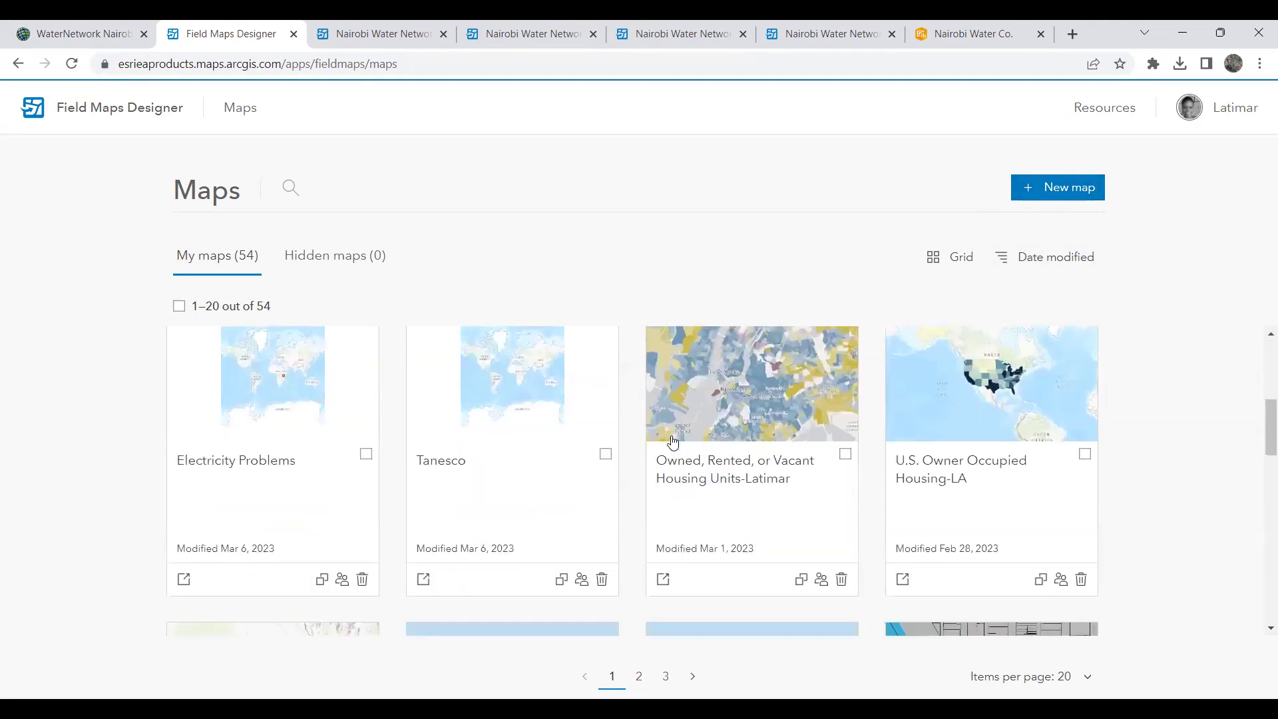
{"action": "scroll", "coordinate": [673, 441], "scroll_direction": "up", "scroll_amount": 5}
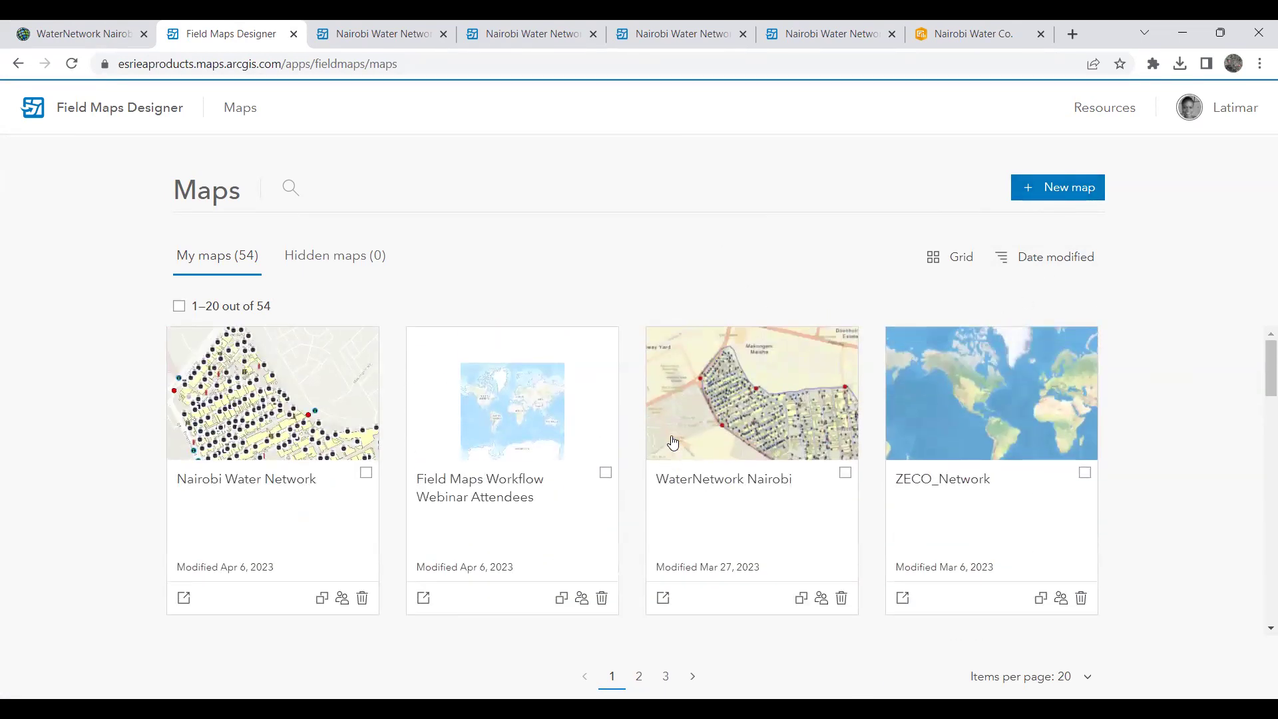
{"action": "scroll", "coordinate": [673, 441], "scroll_direction": "down", "scroll_amount": 5}
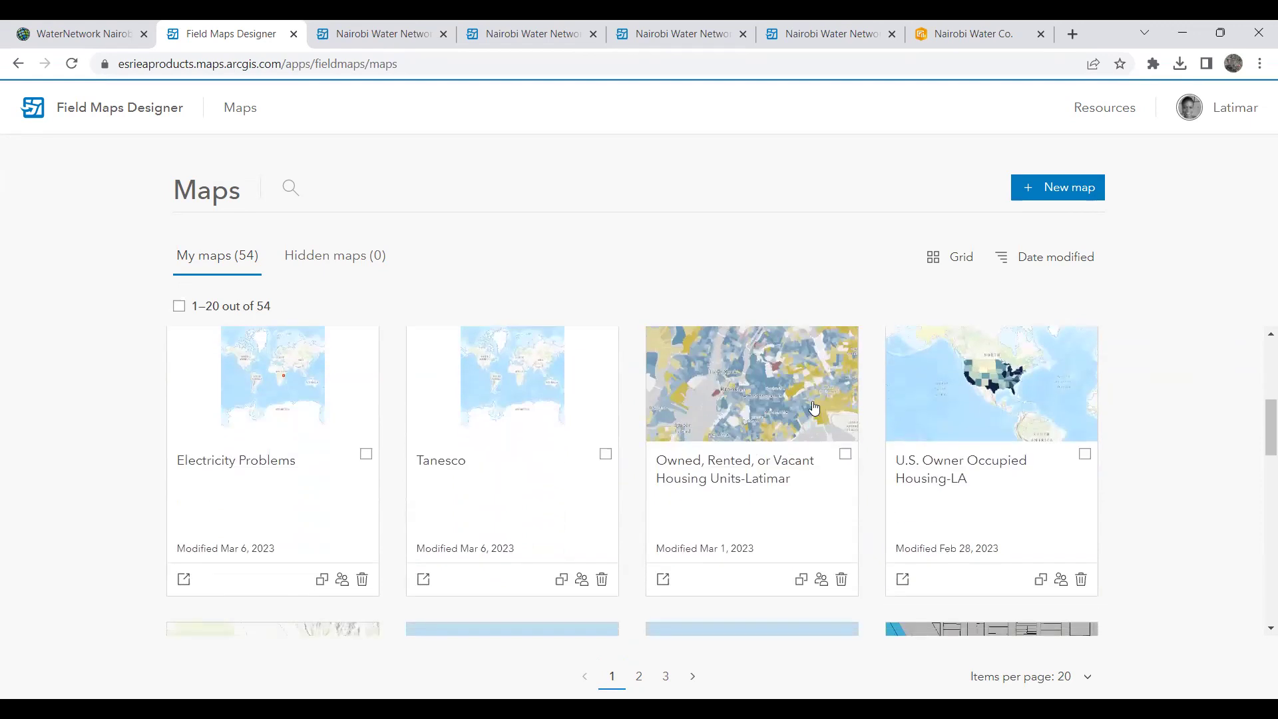
{"action": "scroll", "coordinate": [813, 409], "scroll_direction": "down", "scroll_amount": 5}
{"action": "scroll", "coordinate": [812, 413], "scroll_direction": "up", "scroll_amount": 10}
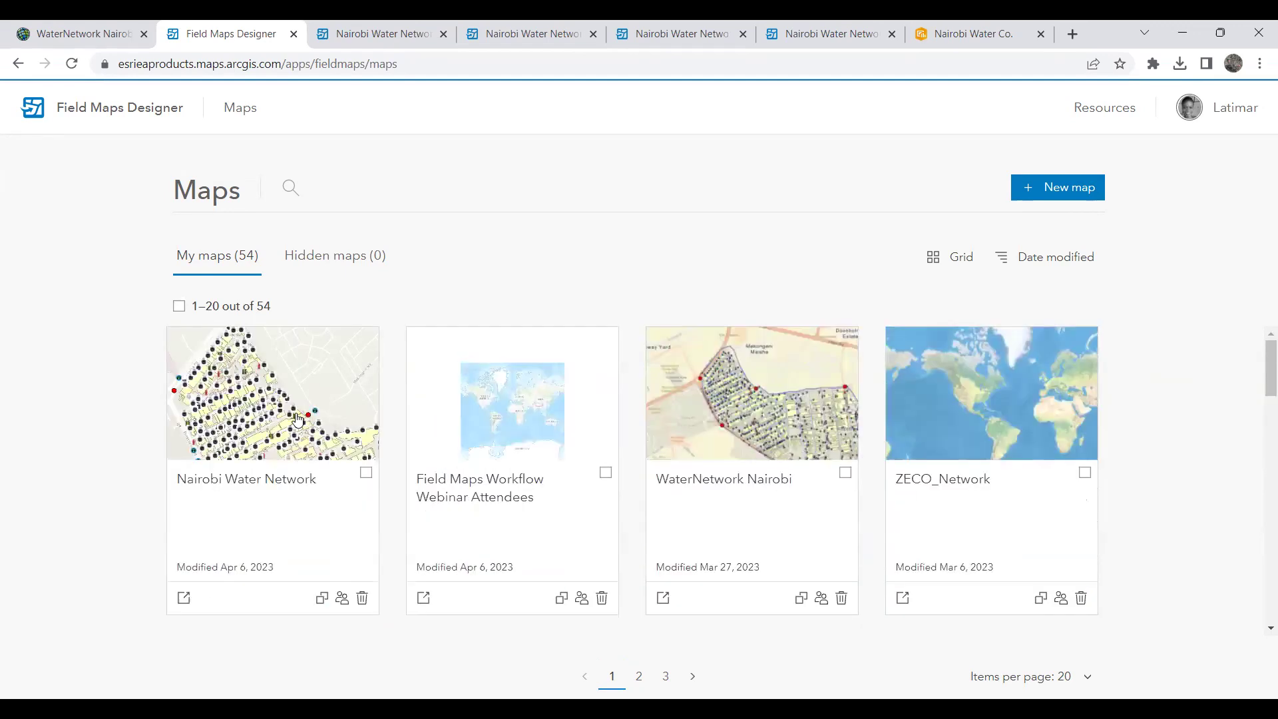
- Open the Nairobi Water Network map and examine its overview, including title, summary, offline status and sharing
{"action": "left_click", "coordinate": [214, 417]}
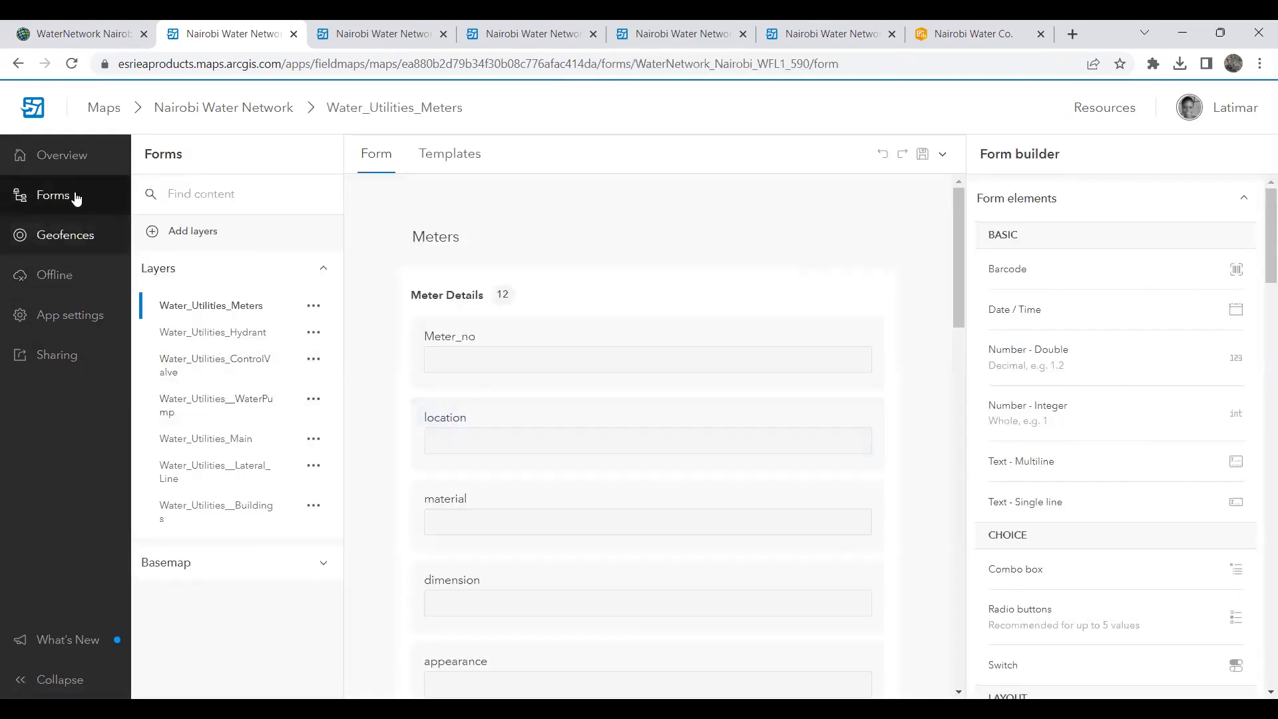
{"action": "left_click", "coordinate": [55, 167]}
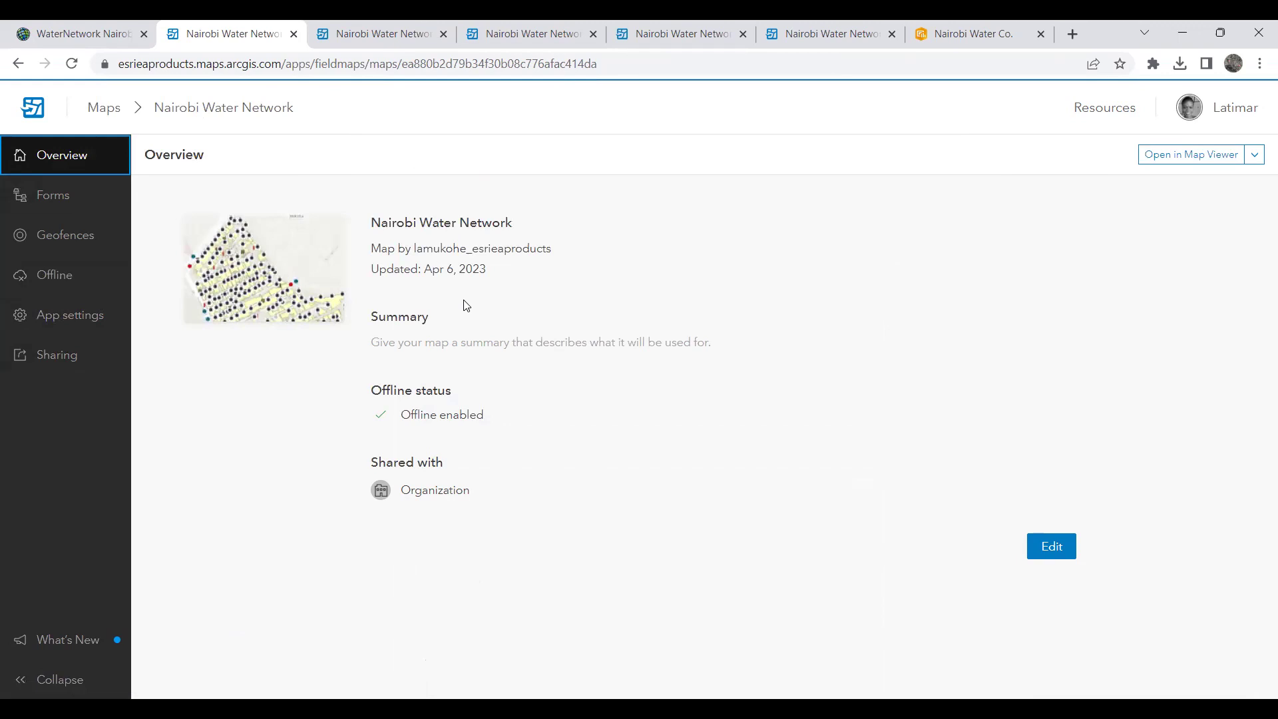
{"action": "mouse_move", "coordinate": [276, 274]}
{"action": "left_click_drag", "start_coordinate": [512, 232], "coordinate": [358, 225]}
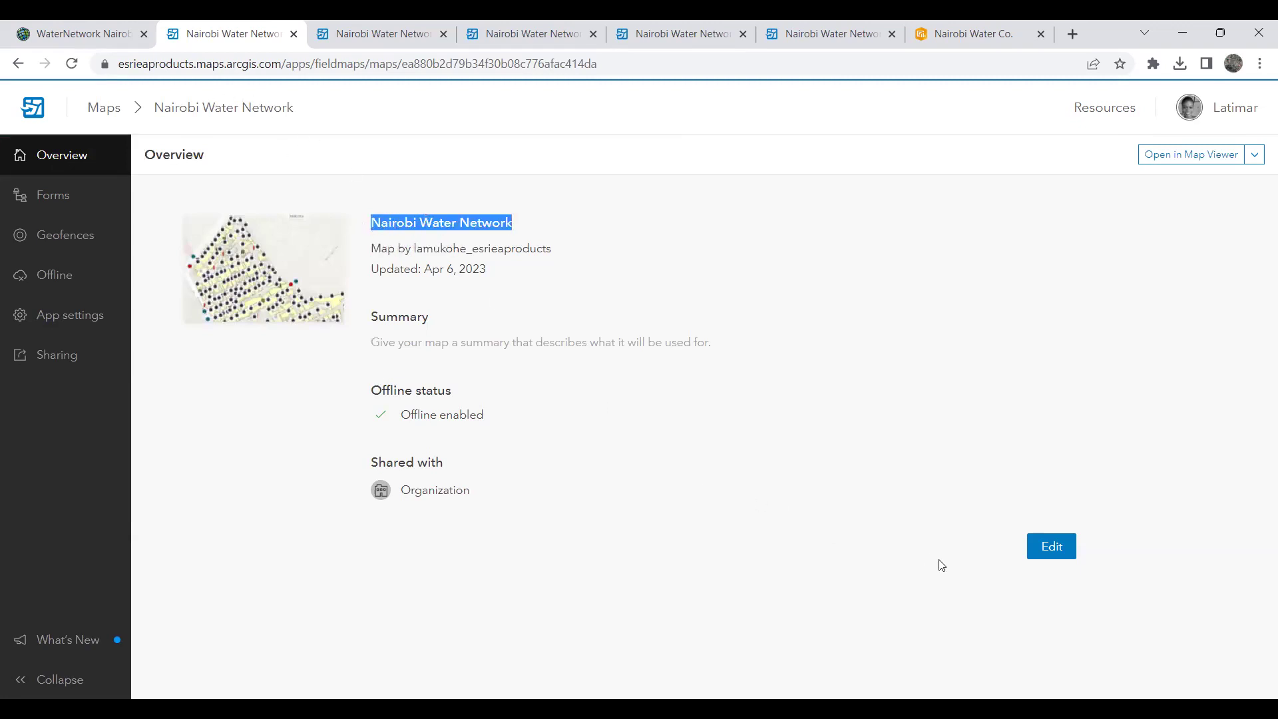
- Inspect the editable title and summary fields of the Nairobi Water Network map and leave them without saving
{"action": "left_click", "coordinate": [1065, 553]}
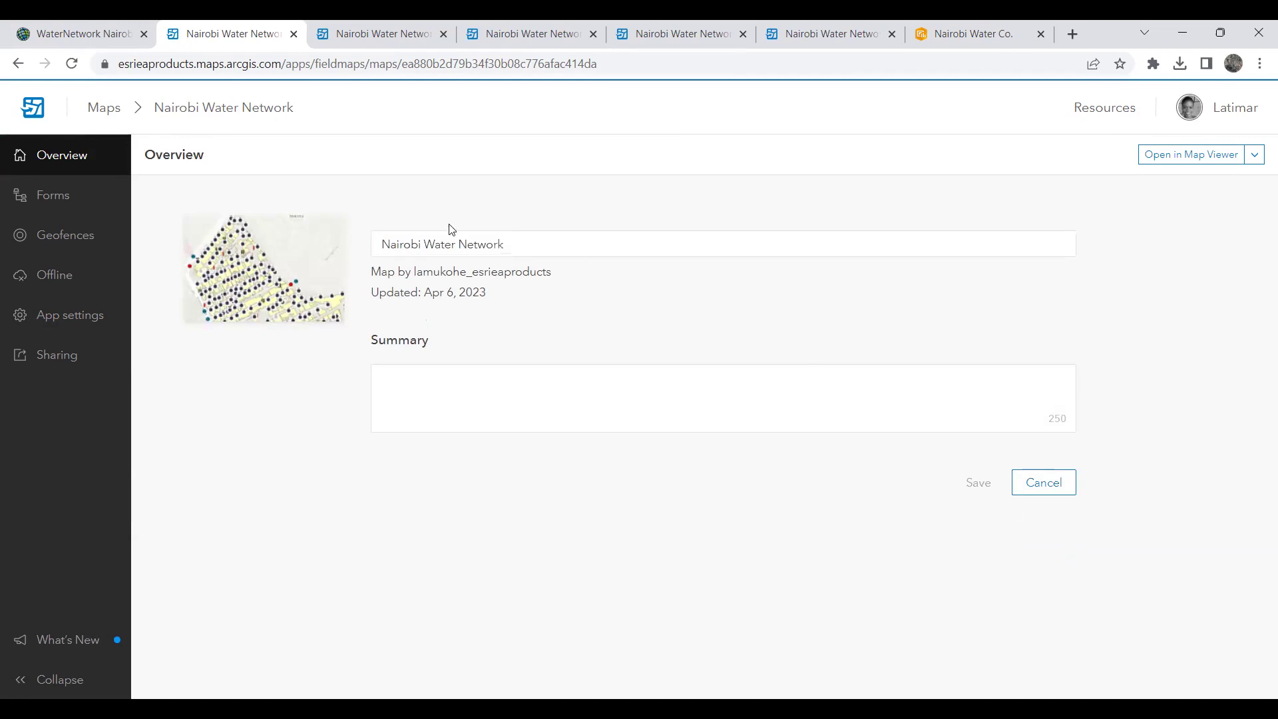
{"action": "left_click", "coordinate": [1044, 491]}
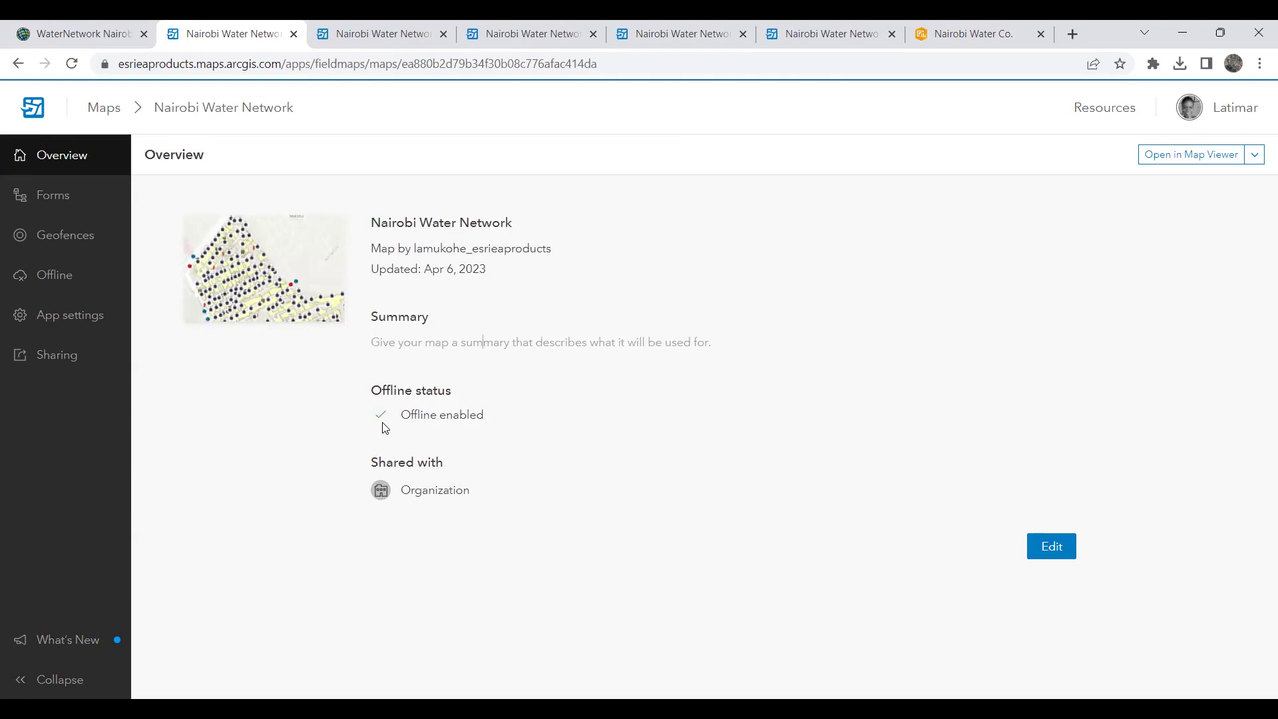
{"action": "left_click", "coordinate": [76, 32]}
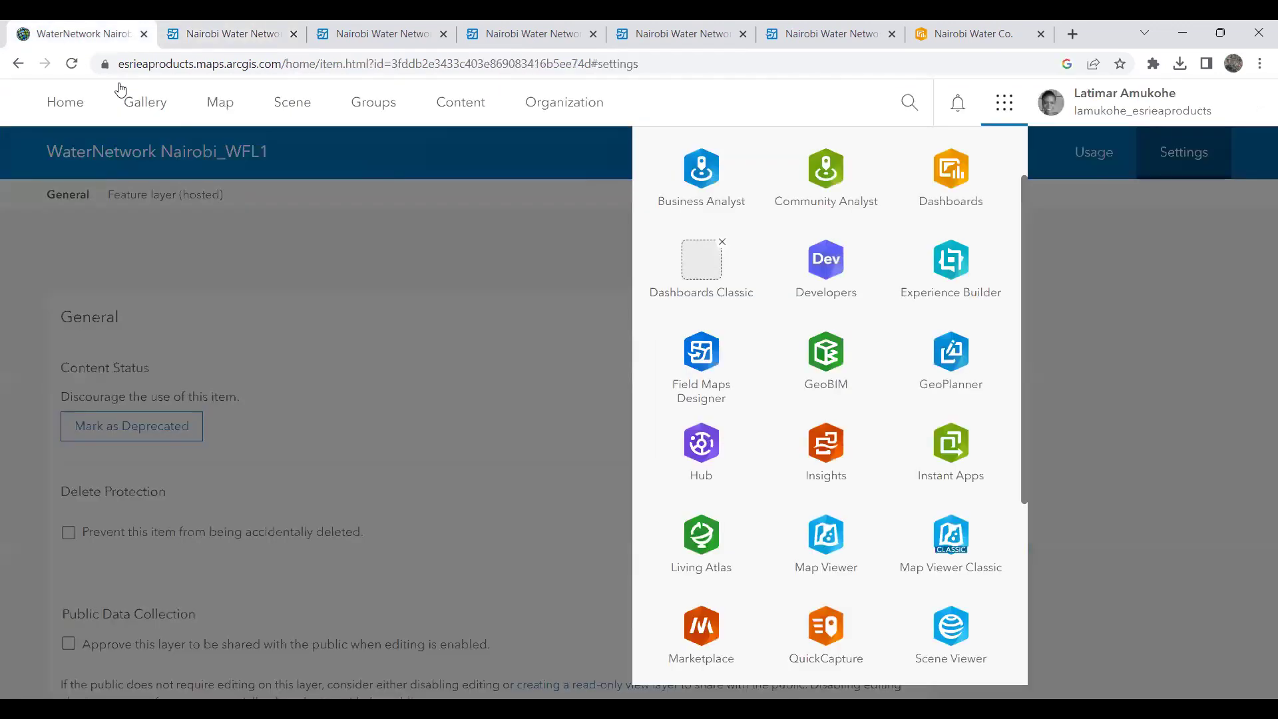
{"action": "left_click", "coordinate": [190, 33]}
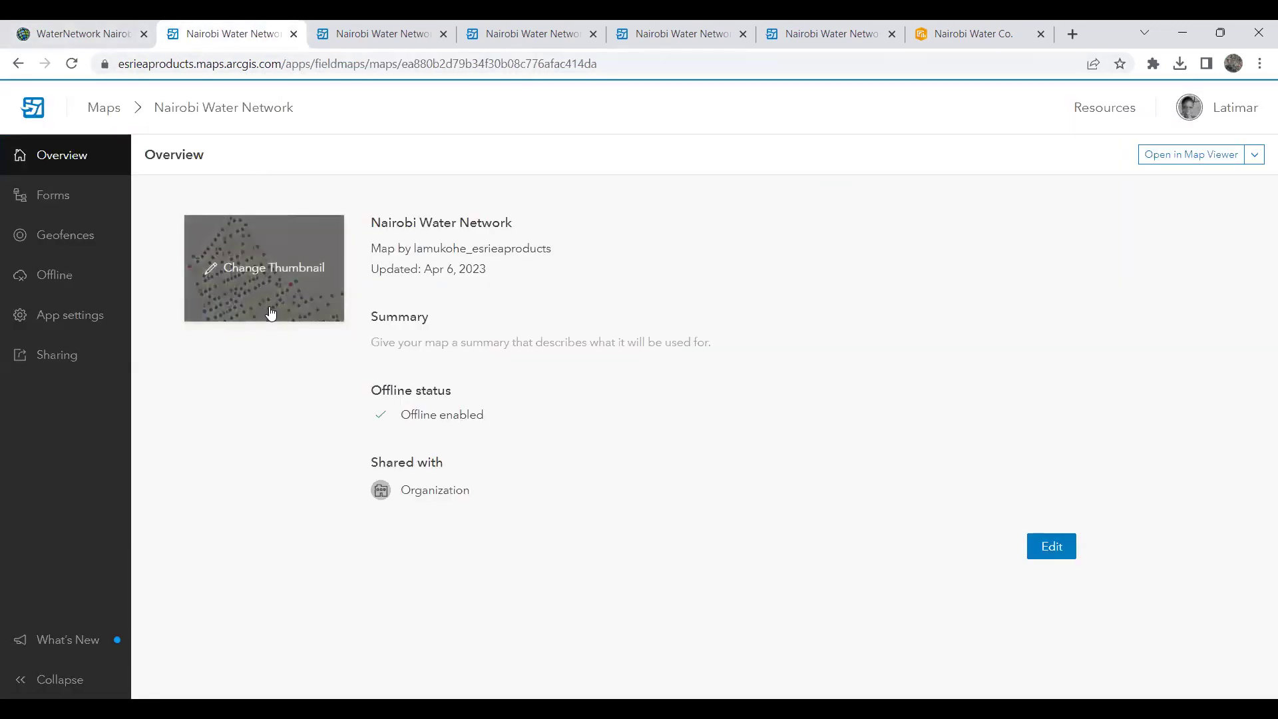
- Examine the Nairobi Water Network map and its layer list in Map Viewer, and return to the overview
{"action": "left_click", "coordinate": [1254, 158]}
{"action": "left_click", "coordinate": [1223, 178]}
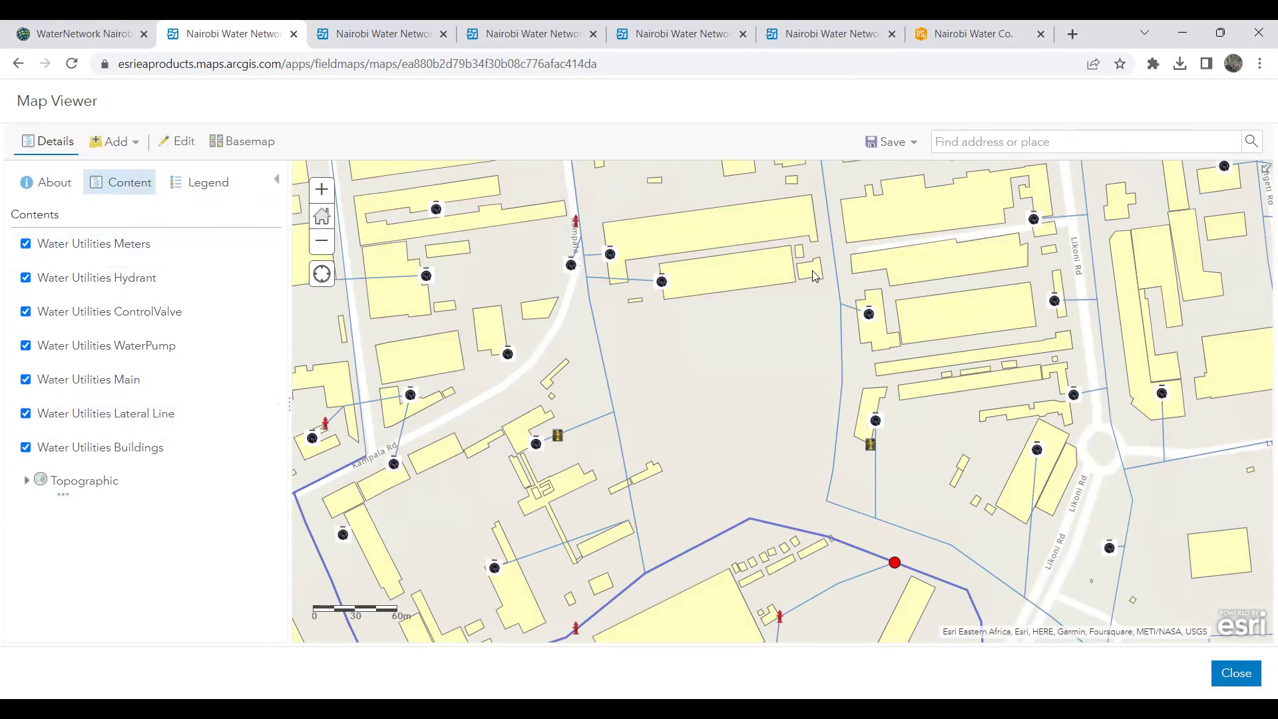
{"action": "left_click", "coordinate": [1237, 677]}
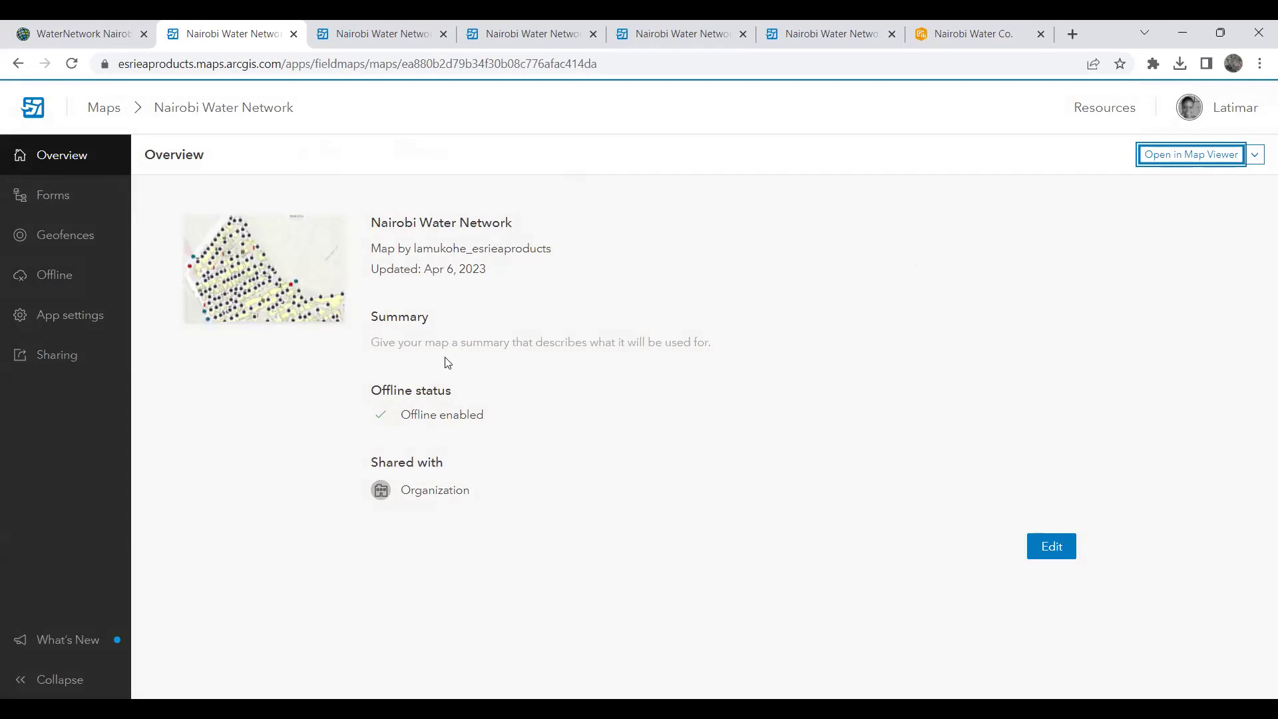
- Display the Water_Utilities_Meters form and review the form elements and layer fields available for it
{"action": "left_click", "coordinate": [362, 45]}
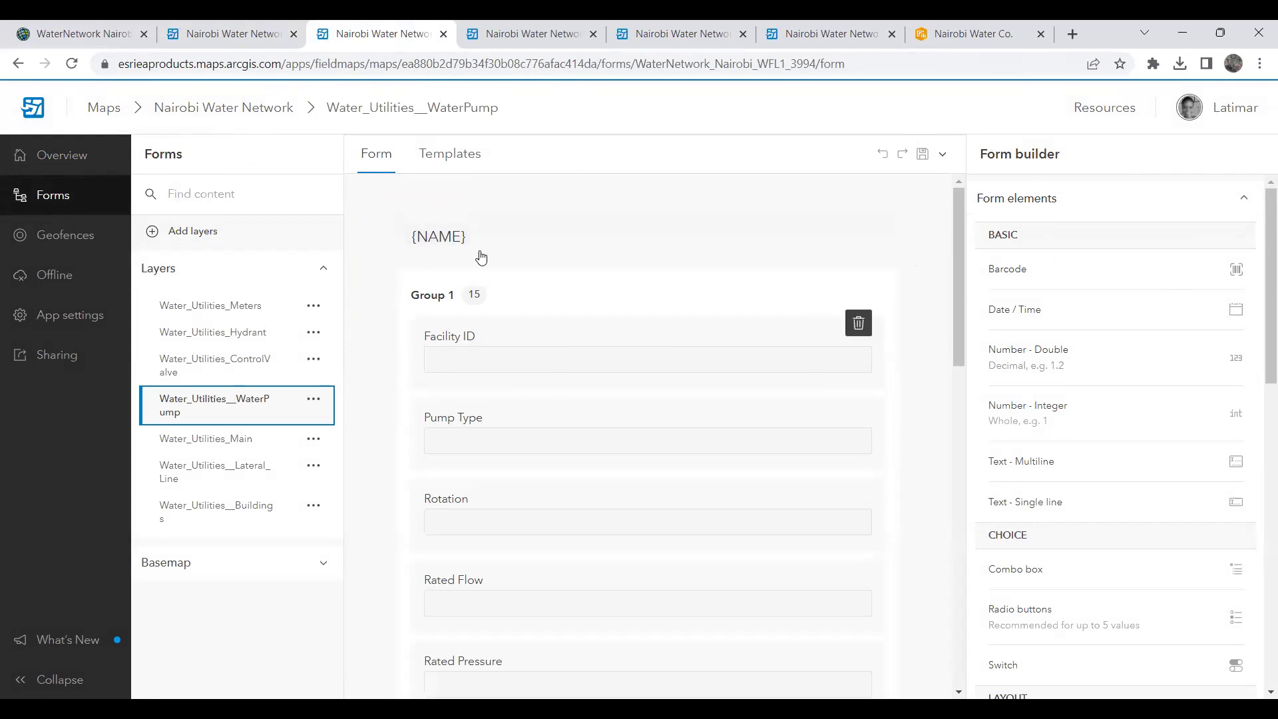
{"action": "left_click", "coordinate": [227, 307]}
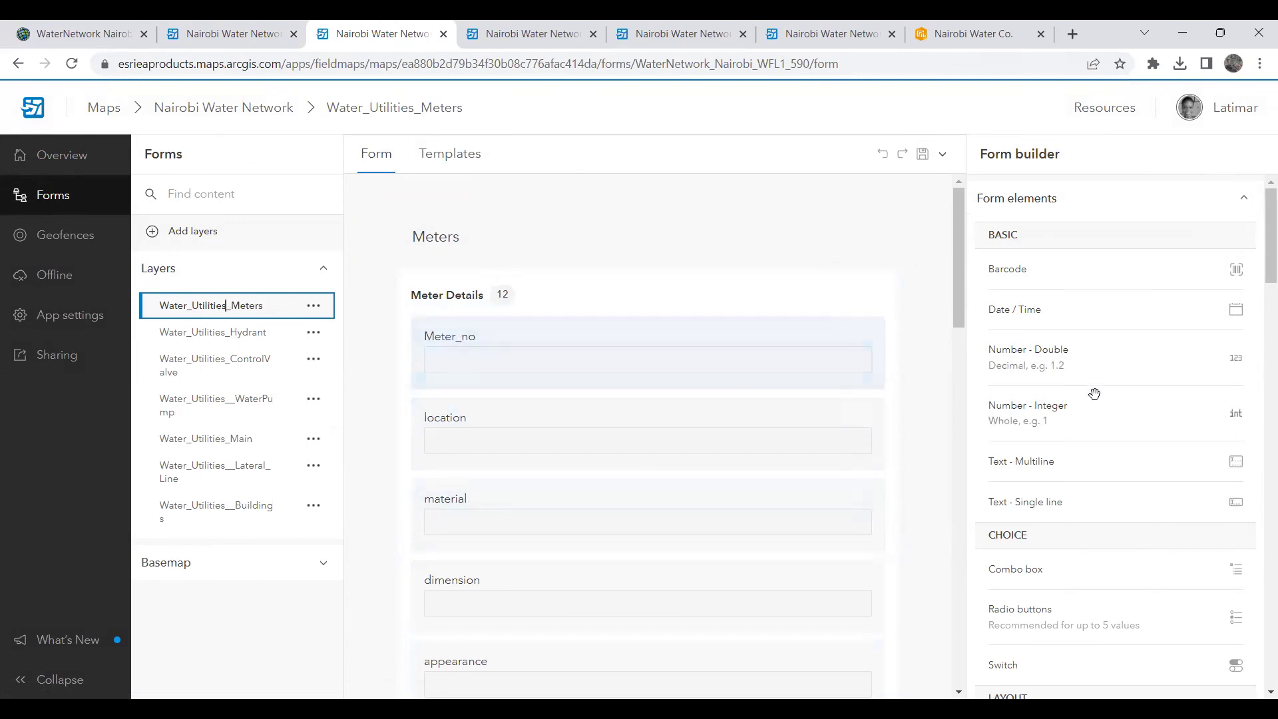
{"action": "scroll", "coordinate": [1093, 396], "scroll_direction": "down", "scroll_amount": 15}
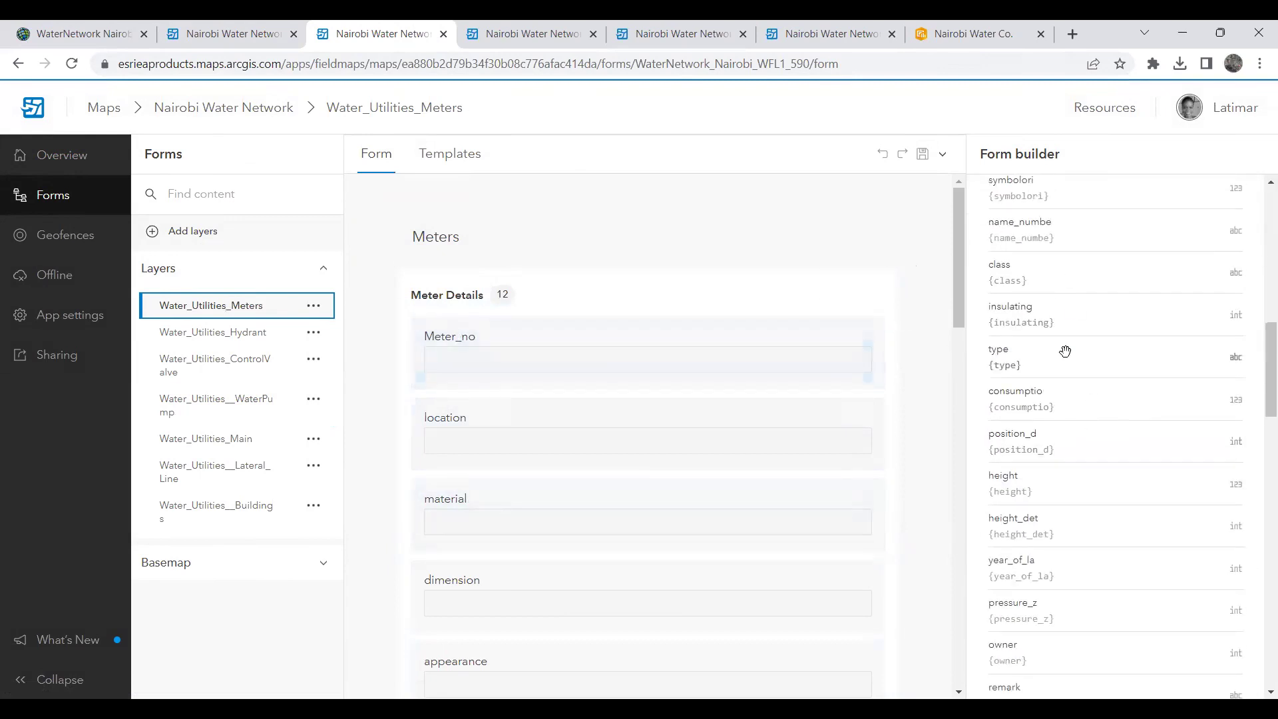
{"action": "scroll", "coordinate": [1062, 356], "scroll_direction": "up", "scroll_amount": 3}
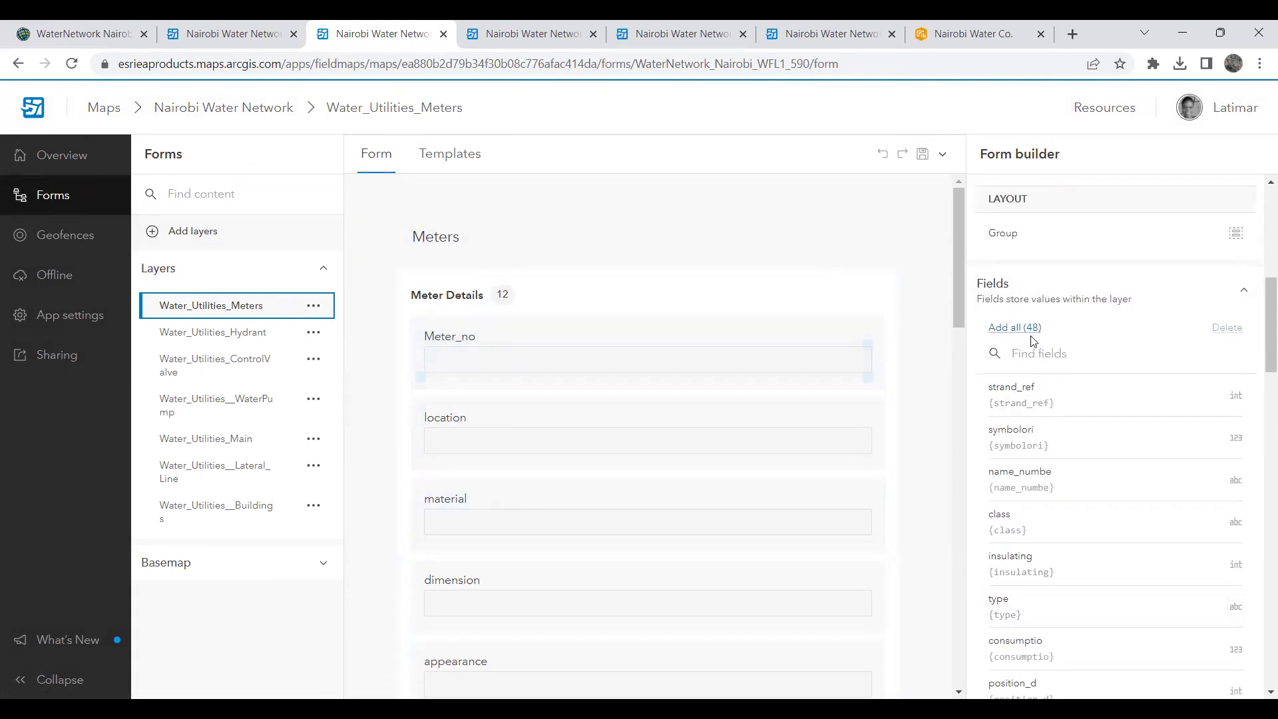
{"action": "scroll", "coordinate": [1107, 377], "scroll_direction": "down", "scroll_amount": 1}
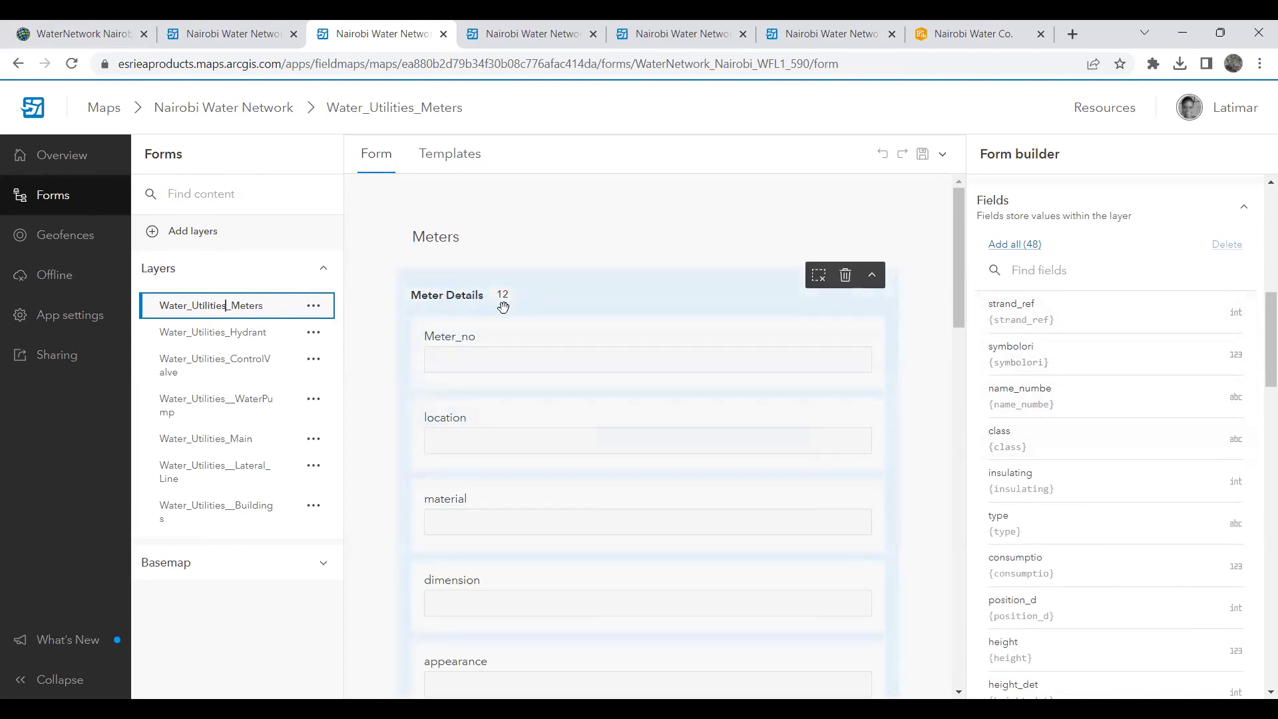
- Review the fields in the Meters form's Meter Details and InspectorDetails groups
{"action": "scroll", "coordinate": [523, 344], "scroll_direction": "down", "scroll_amount": 3}
{"action": "scroll", "coordinate": [523, 345], "scroll_direction": "down", "scroll_amount": 15}
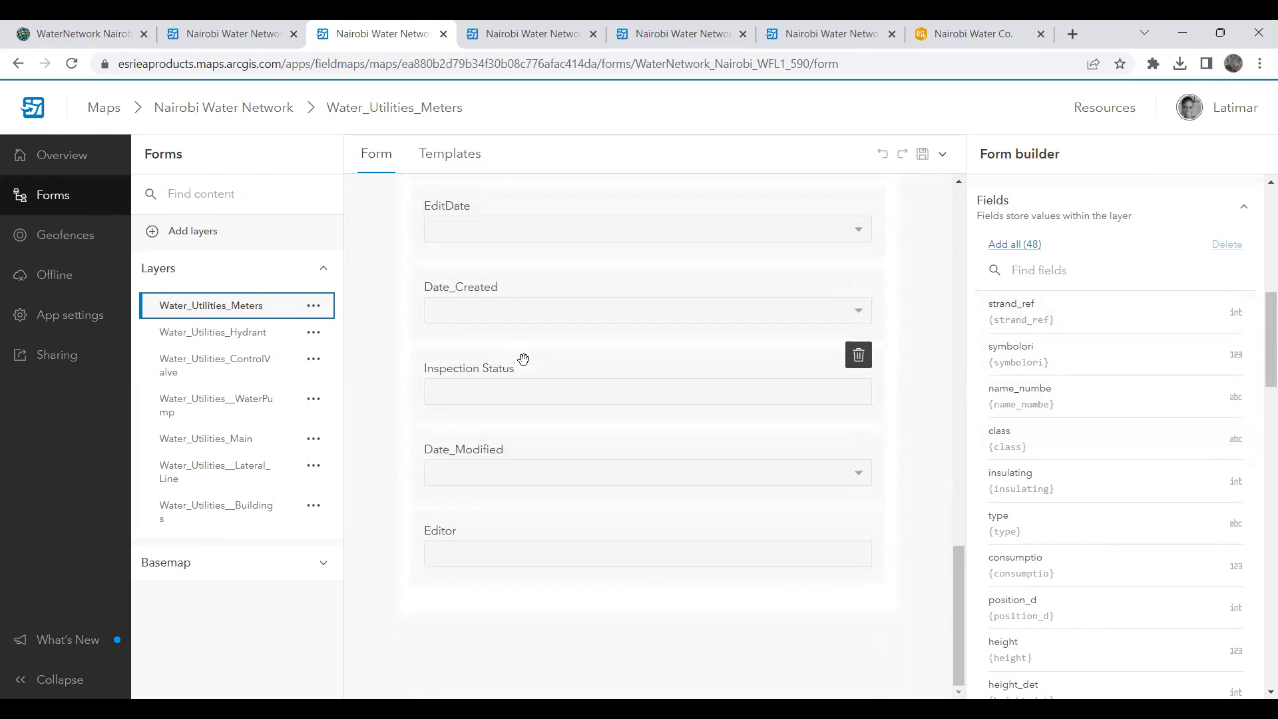
{"action": "scroll", "coordinate": [523, 360], "scroll_direction": "up", "scroll_amount": 20}
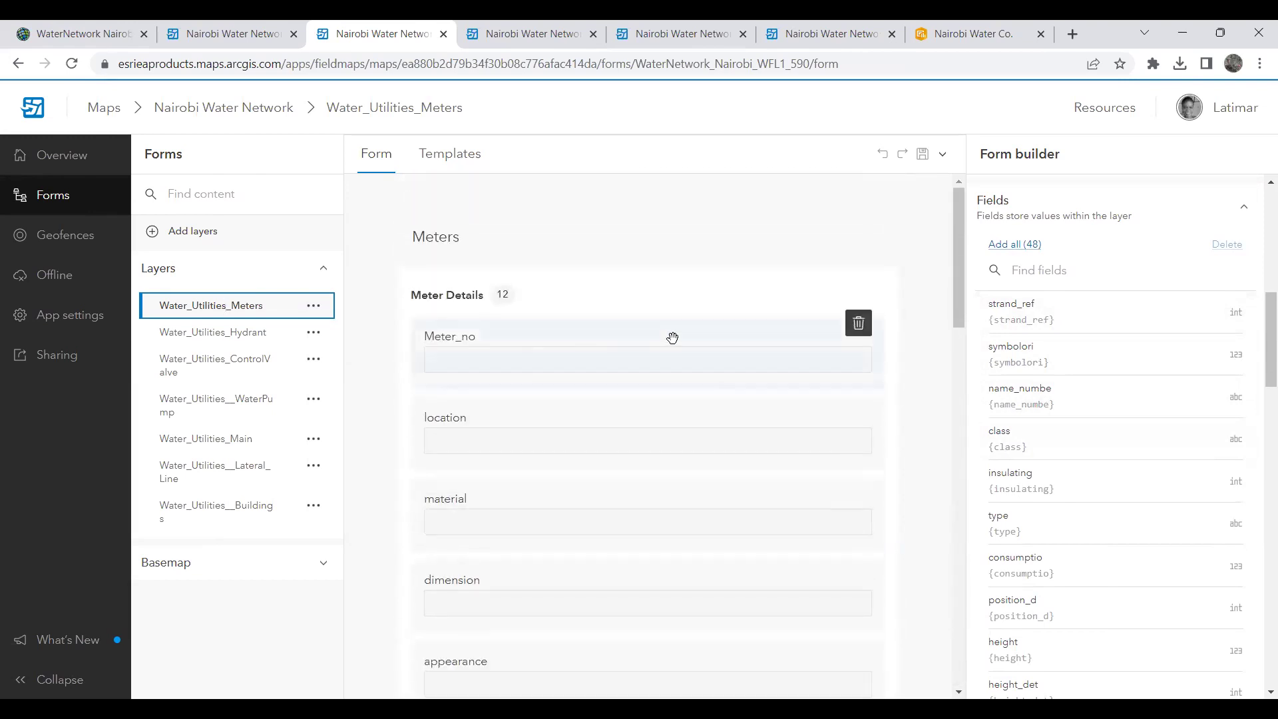
{"action": "scroll", "coordinate": [711, 332], "scroll_direction": "down", "scroll_amount": 3}
{"action": "scroll", "coordinate": [641, 357], "scroll_direction": "up", "scroll_amount": 3}
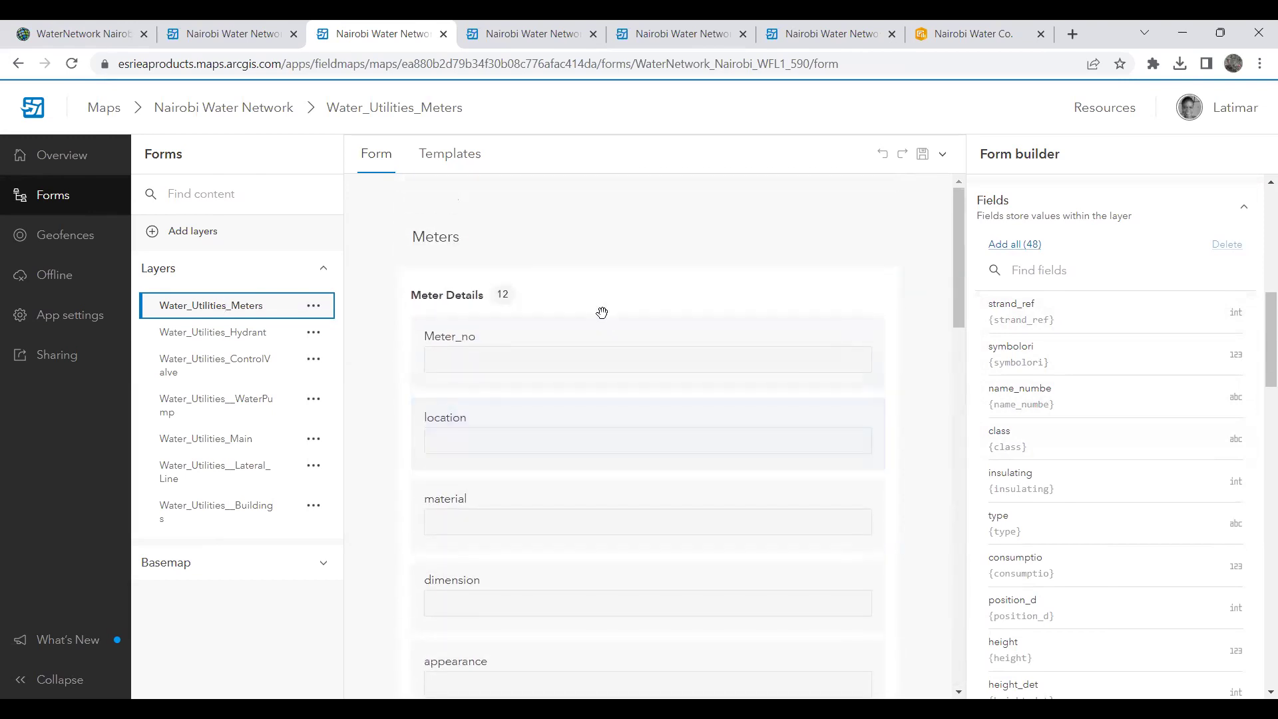
{"action": "scroll", "coordinate": [602, 313], "scroll_direction": "down", "scroll_amount": 15}
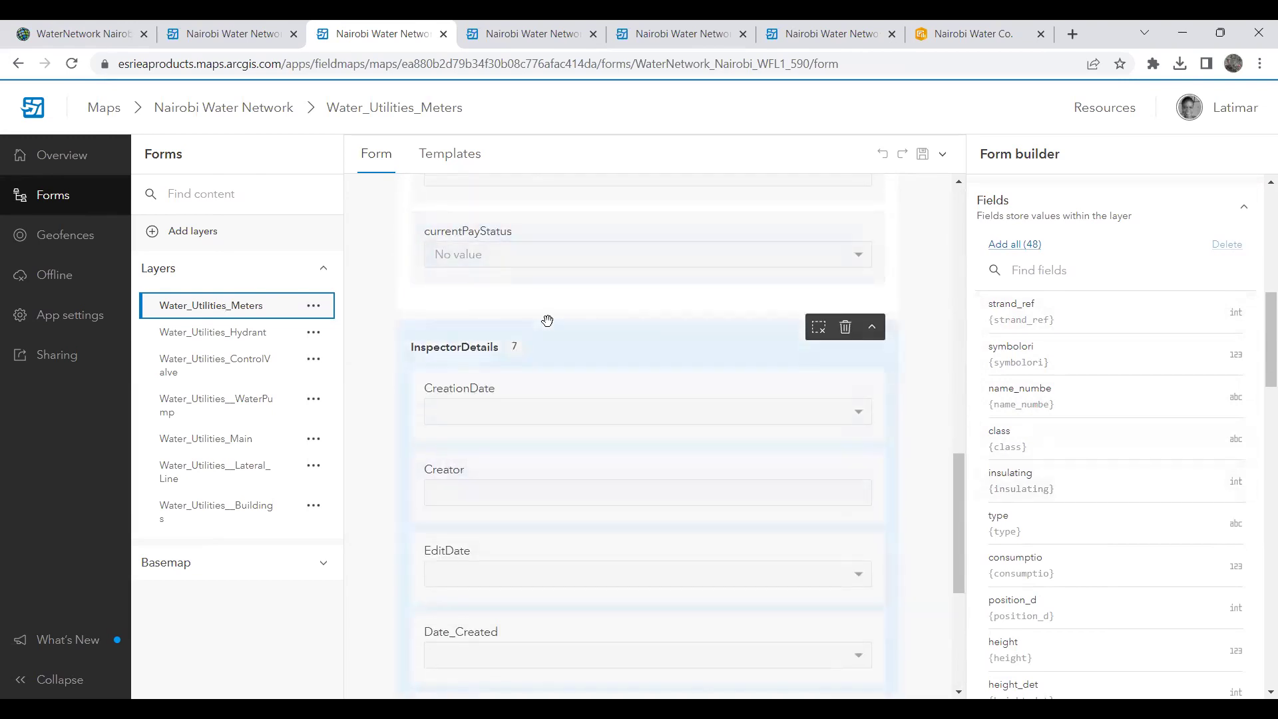
{"action": "scroll", "coordinate": [510, 399], "scroll_direction": "down", "scroll_amount": 5}
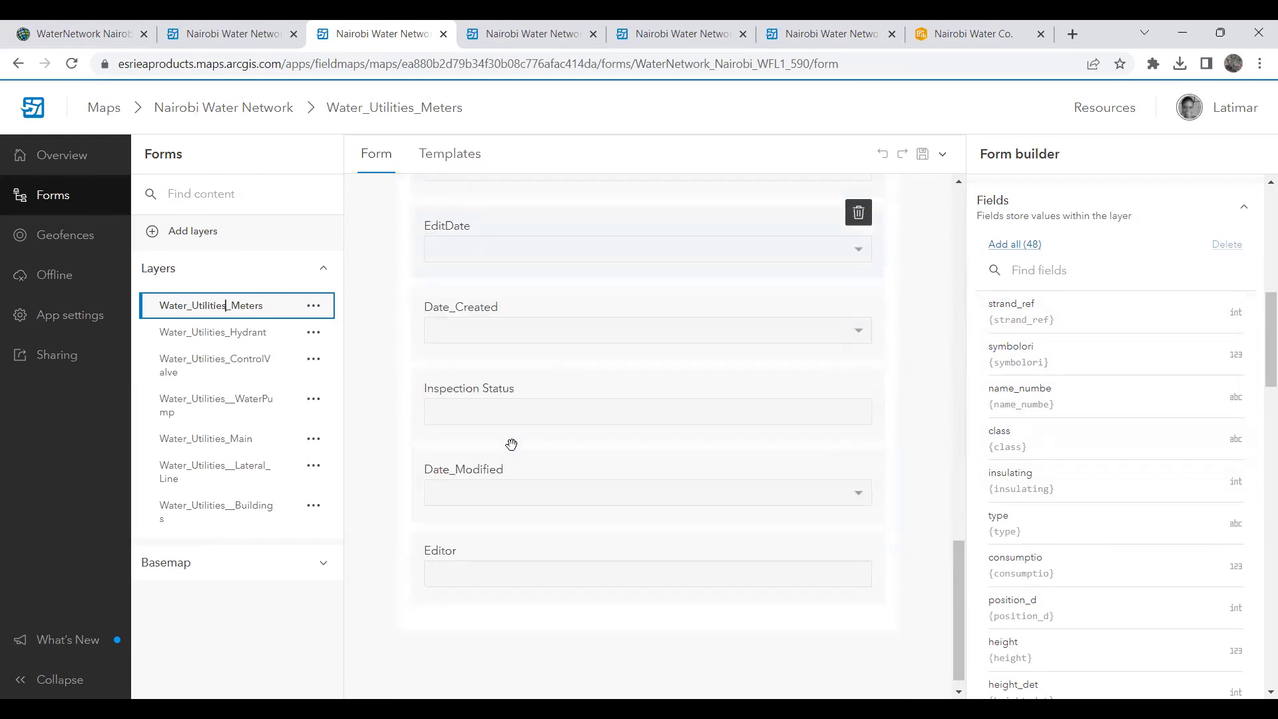
{"action": "scroll", "coordinate": [510, 442], "scroll_direction": "up", "scroll_amount": 20}
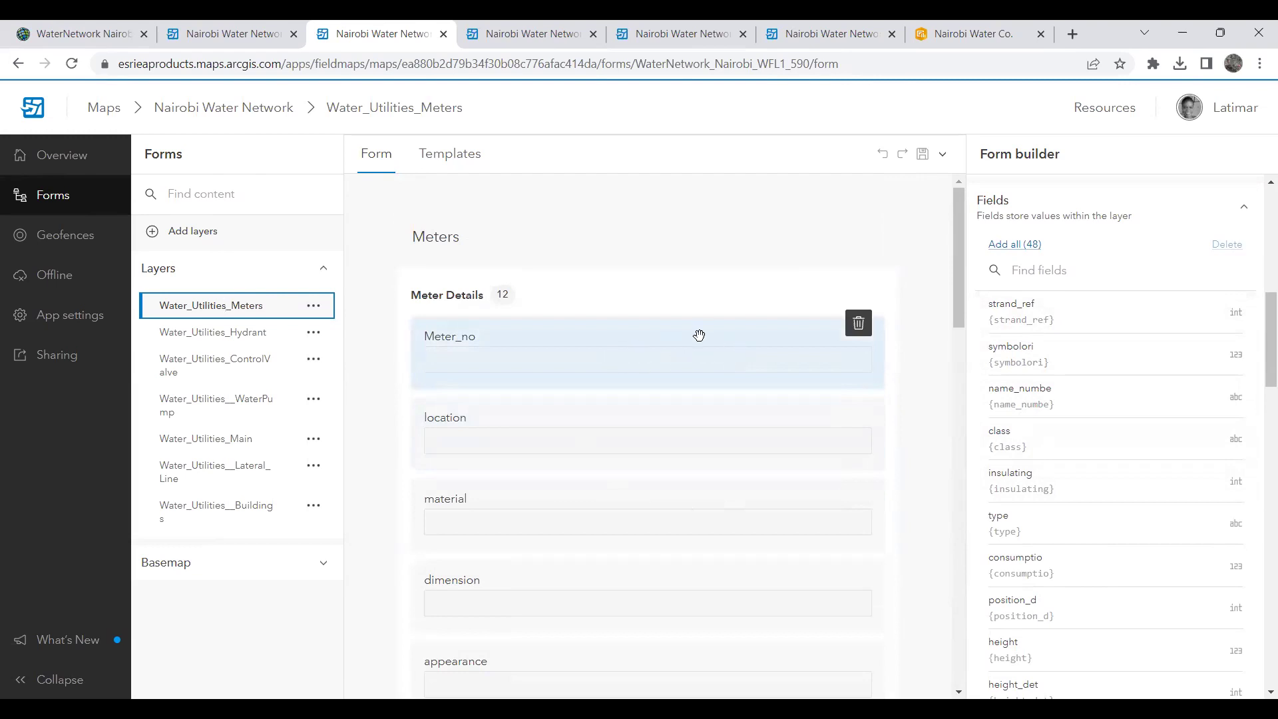
- Display the Water_Utilities_Hydrant form and review its fields from hydrant_no to EditDate
{"action": "left_click", "coordinate": [224, 333]}
{"action": "scroll", "coordinate": [613, 380], "scroll_direction": "down", "scroll_amount": 5}
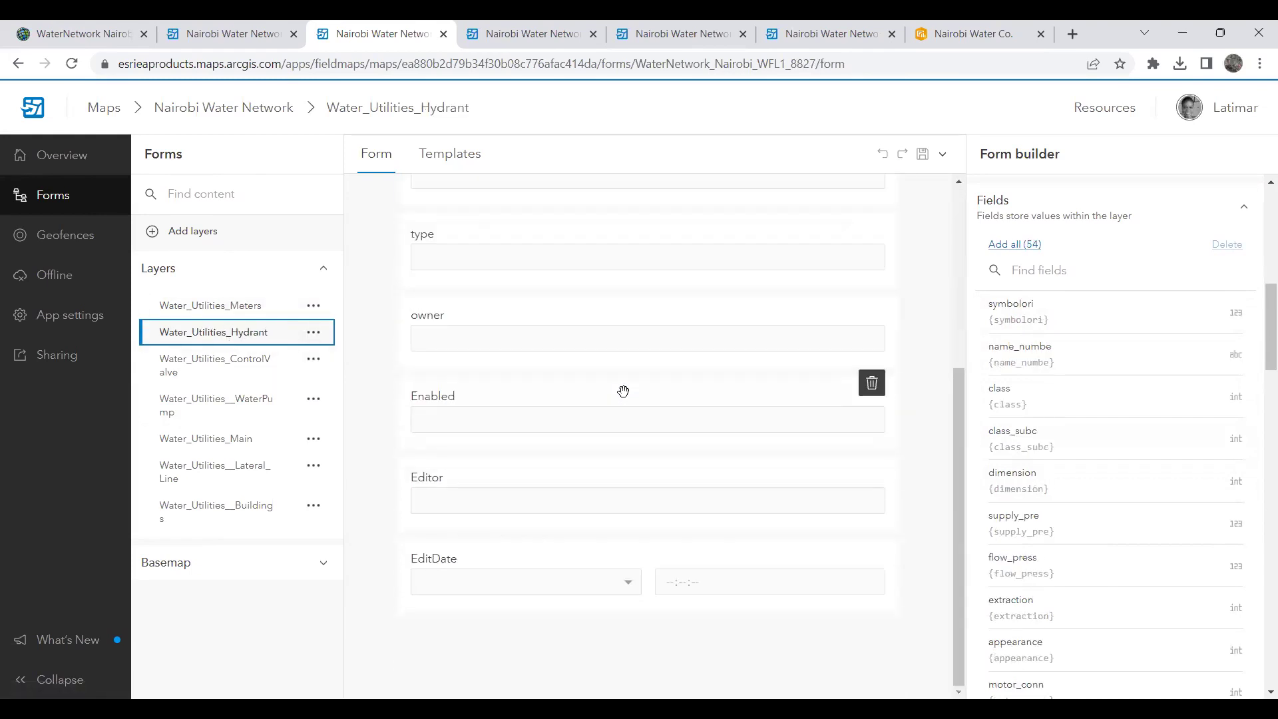
{"action": "scroll", "coordinate": [623, 394], "scroll_direction": "up", "scroll_amount": 4}
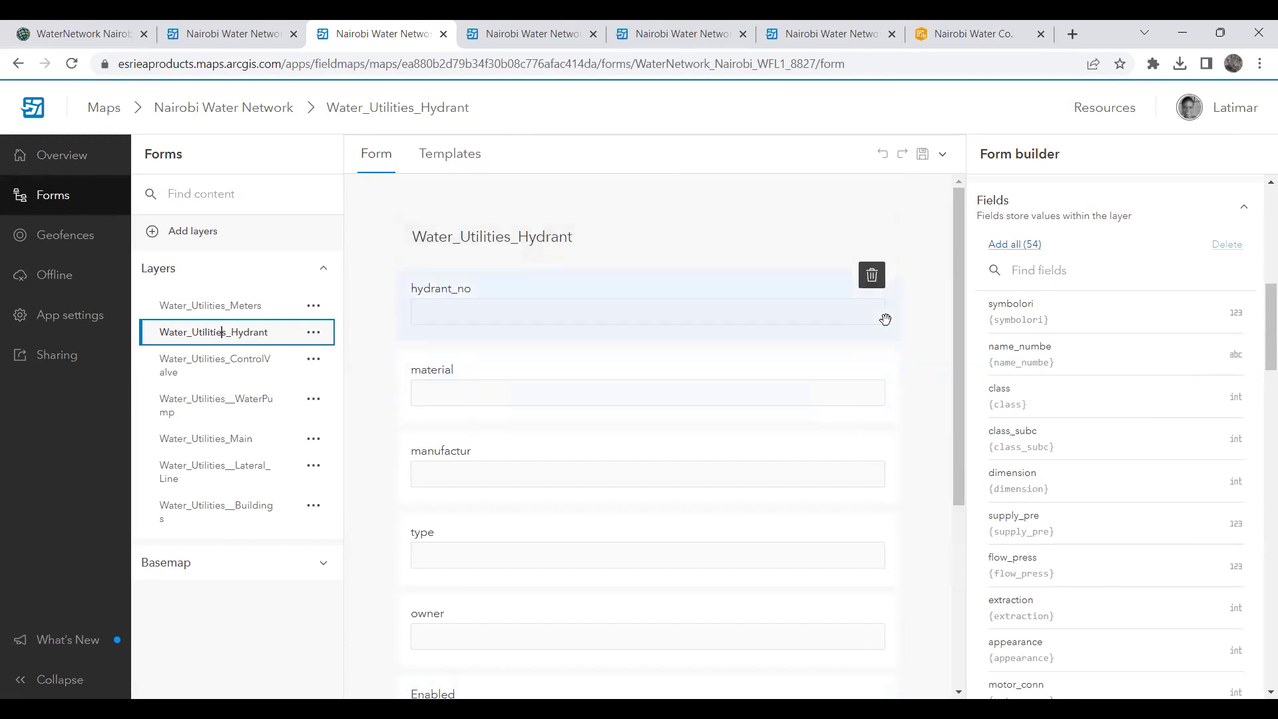
{"action": "scroll", "coordinate": [514, 295], "scroll_direction": "down", "scroll_amount": 4}
{"action": "scroll", "coordinate": [514, 295], "scroll_direction": "up", "scroll_amount": 4}
{"action": "scroll", "coordinate": [514, 295], "scroll_direction": "down", "scroll_amount": 4}
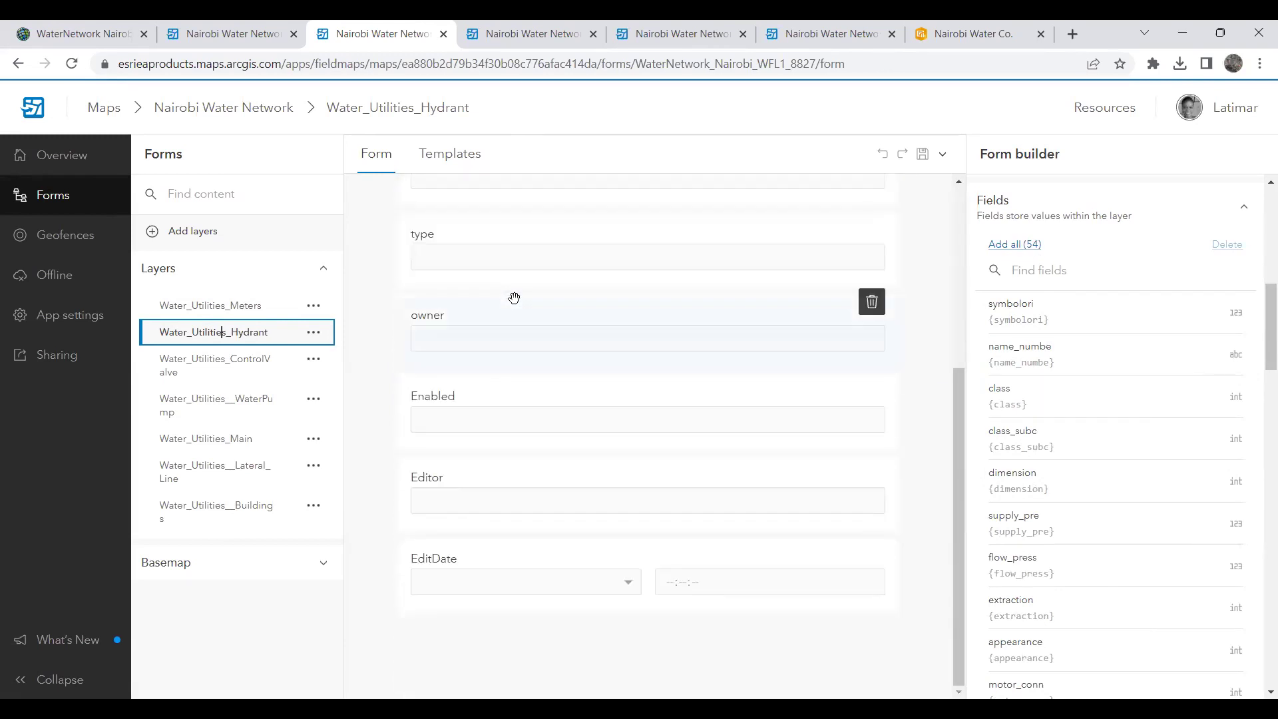
- Display the Water_Utilities_ControlValve form and review its fields along with the available form elements
{"action": "left_click", "coordinate": [231, 370]}
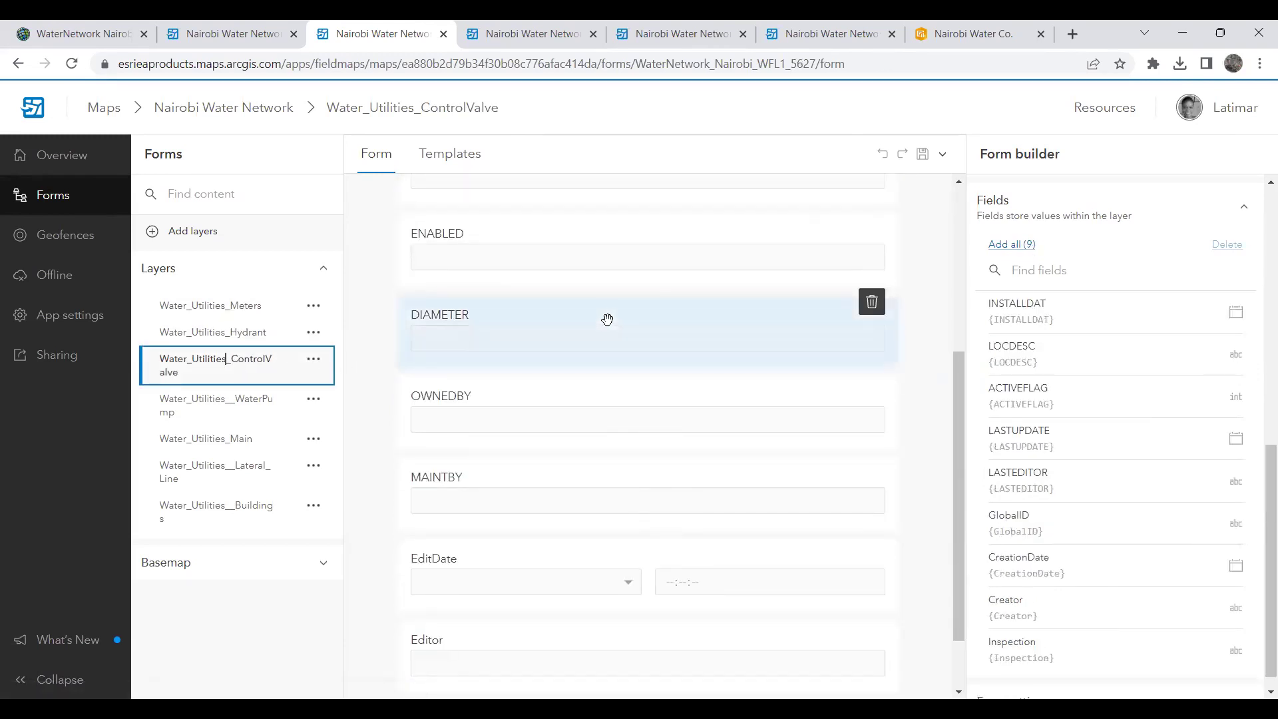
{"action": "scroll", "coordinate": [607, 320], "scroll_direction": "up", "scroll_amount": 5}
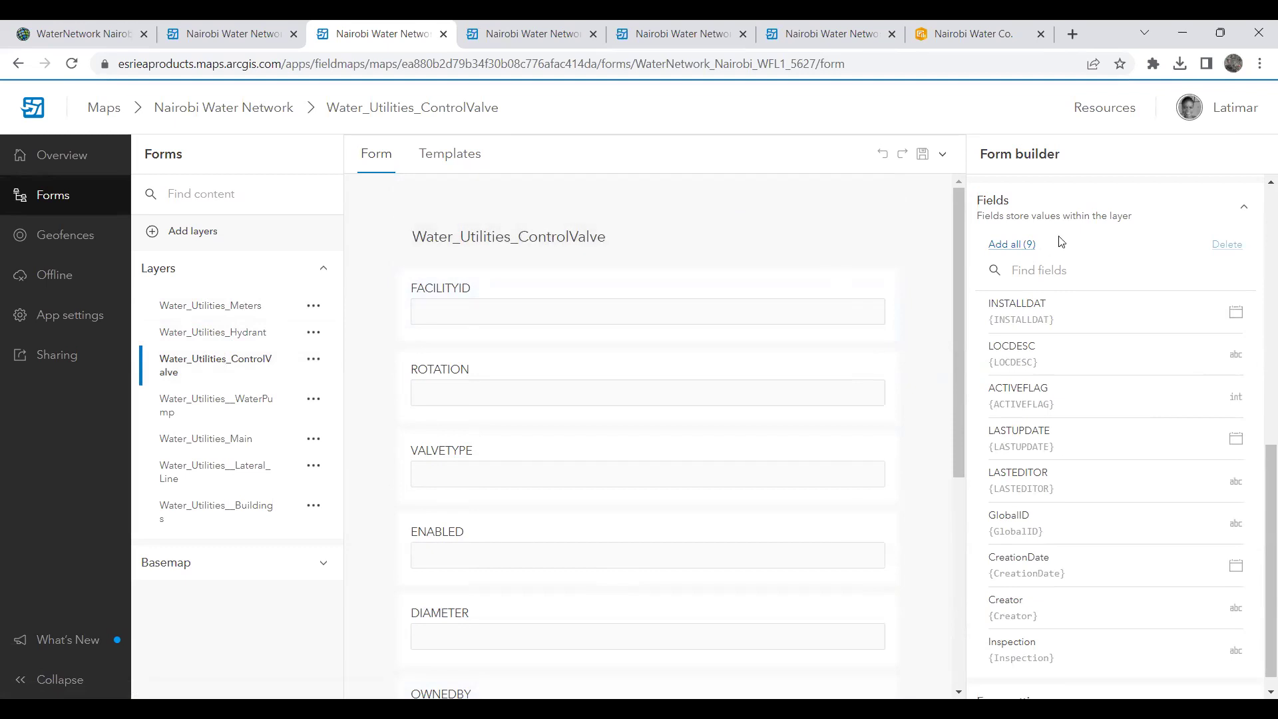
{"action": "scroll", "coordinate": [1095, 400], "scroll_direction": "up", "scroll_amount": 8}
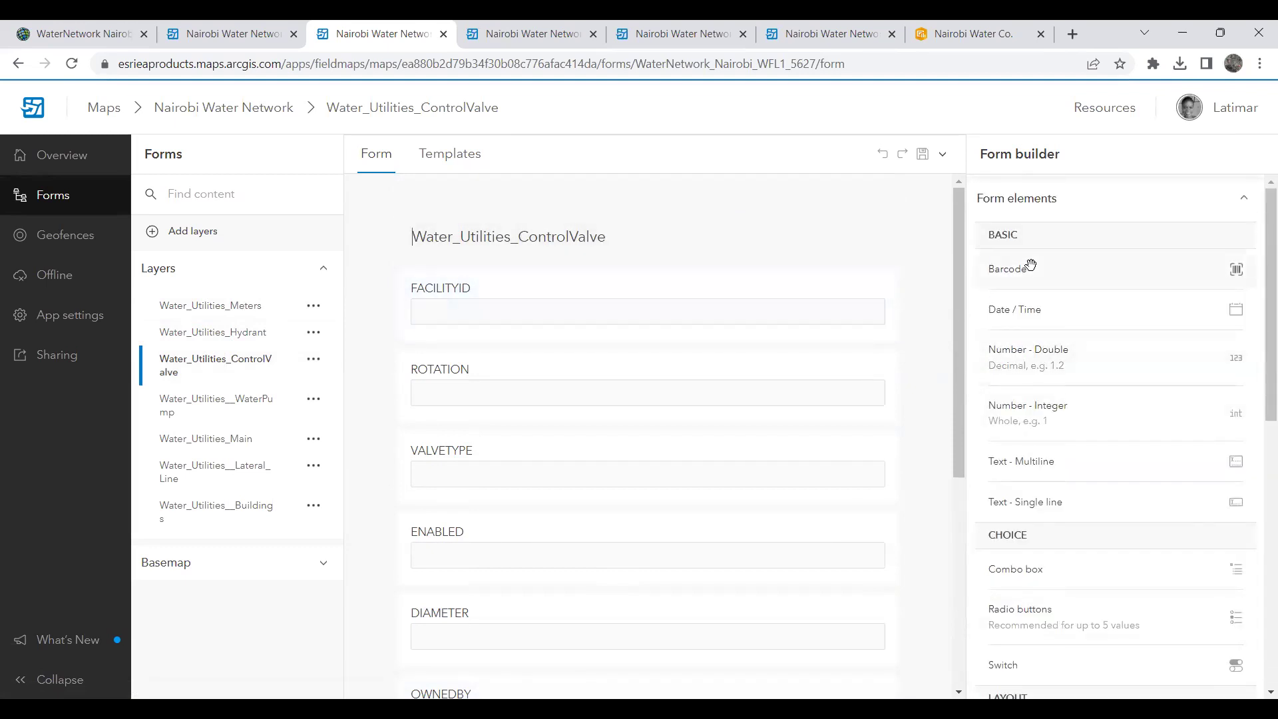
{"action": "left_click", "coordinate": [522, 320]}
- Add a Date / Time element above MATERIAL in the Water_Utilities_Main form's Main Distribution Line group, with the display name Date
{"action": "left_click", "coordinate": [241, 444]}
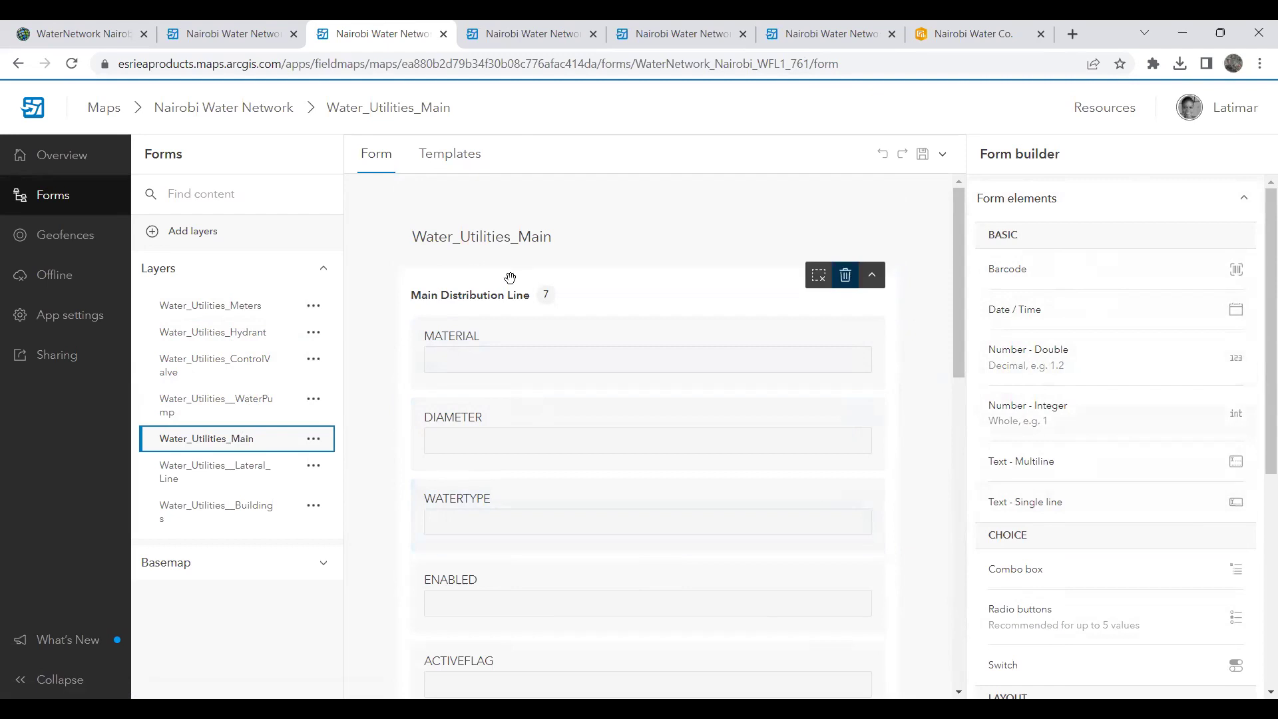
{"action": "left_click_drag", "start_coordinate": [1045, 314], "coordinate": [659, 368]}
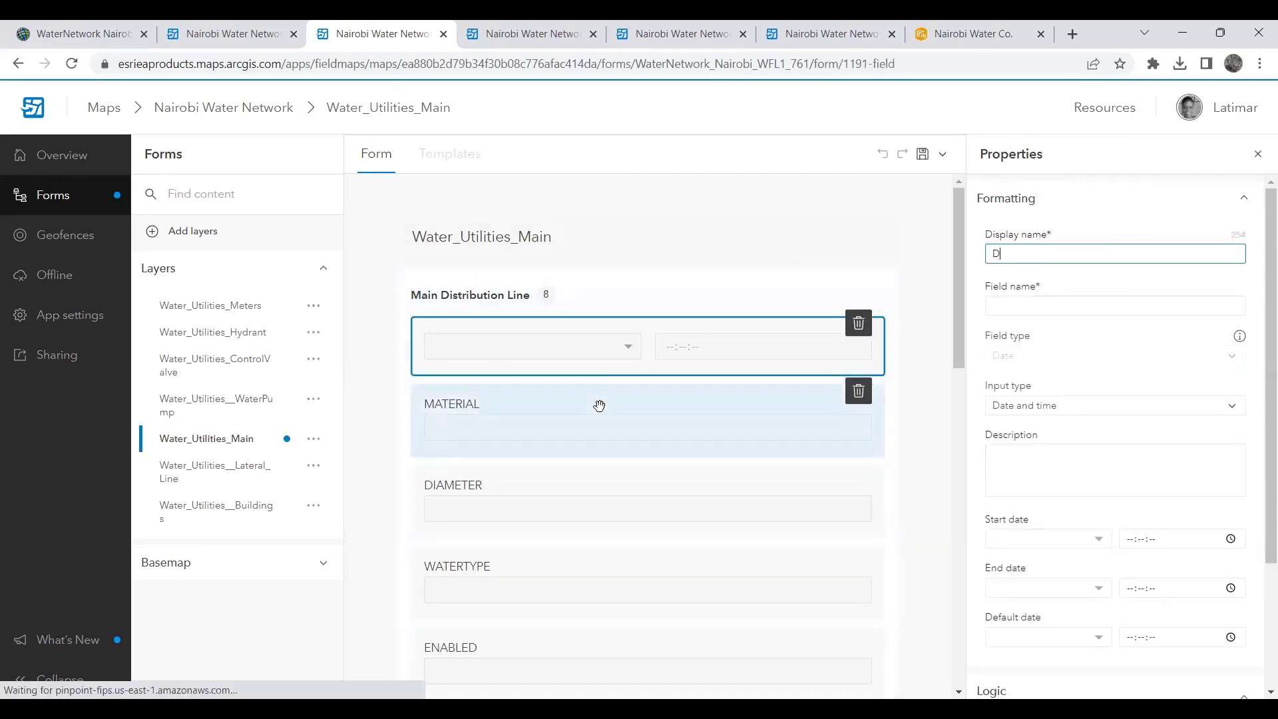
{"action": "type", "text": "Datw"}
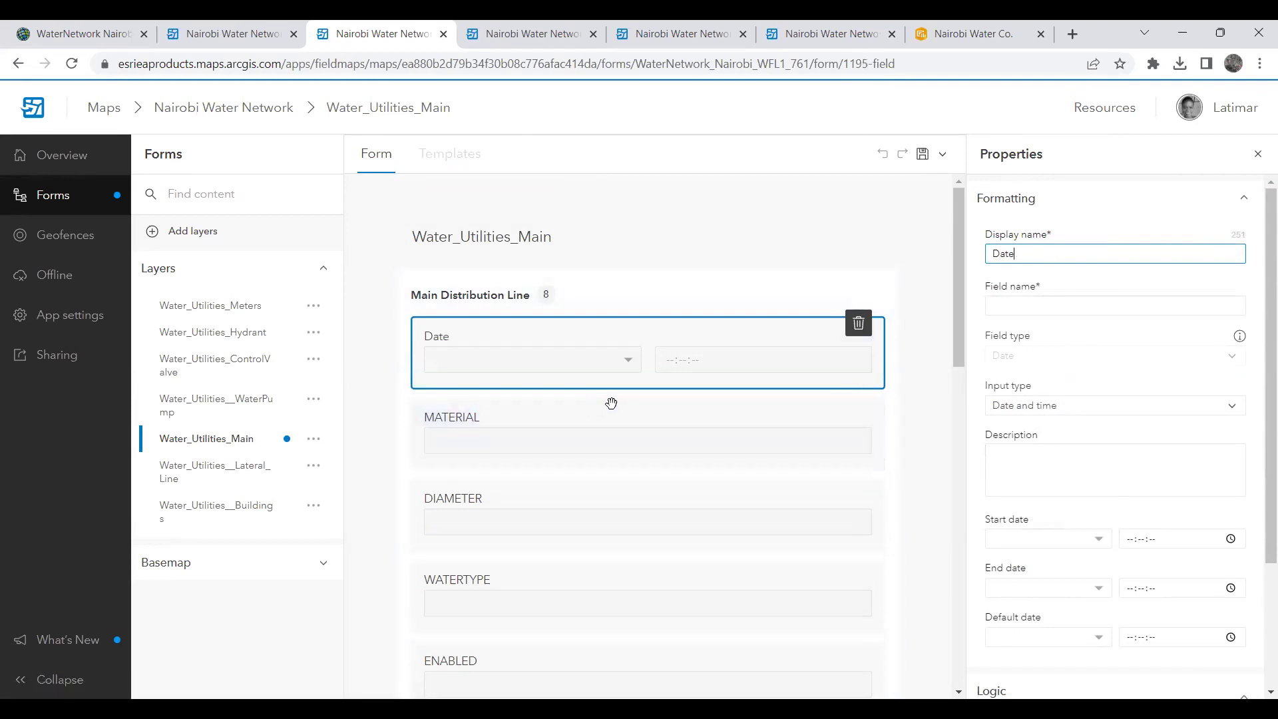
- Give the new date element the field name Date, make it required, and try to save the form to the map
{"action": "left_click", "coordinate": [1011, 308]}
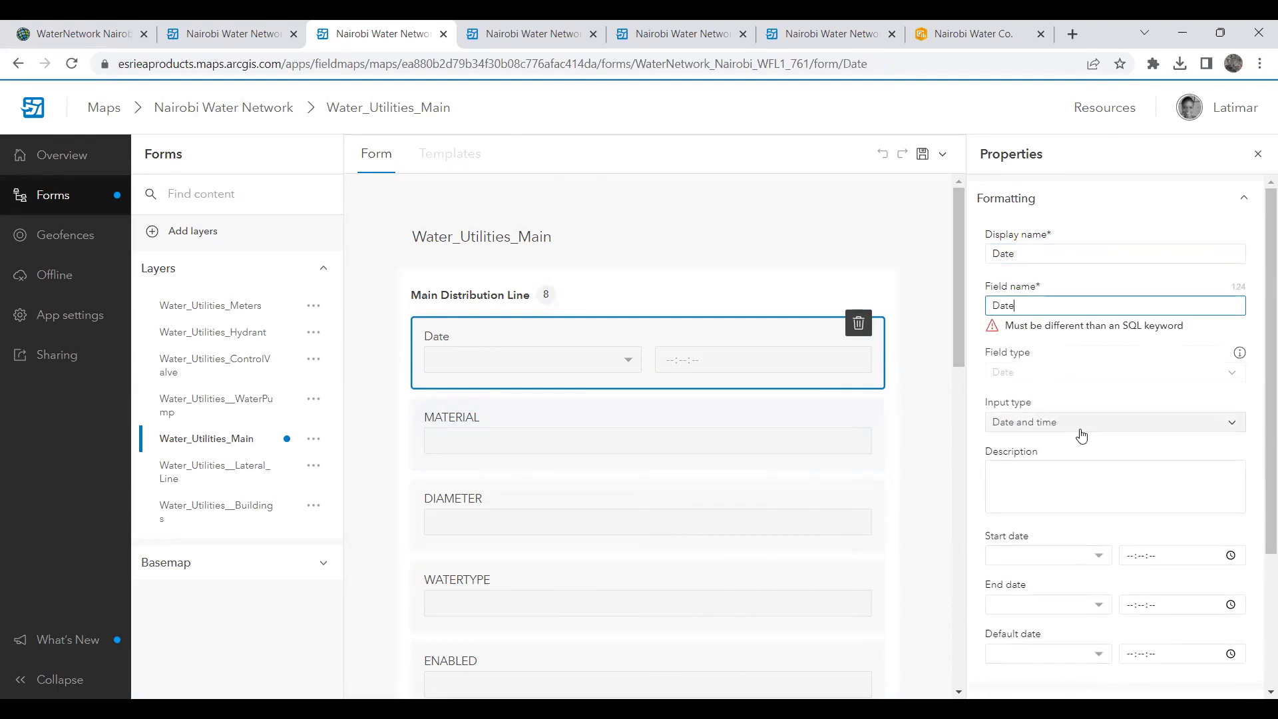
{"action": "scroll", "coordinate": [1072, 484], "scroll_direction": "down", "scroll_amount": 3}
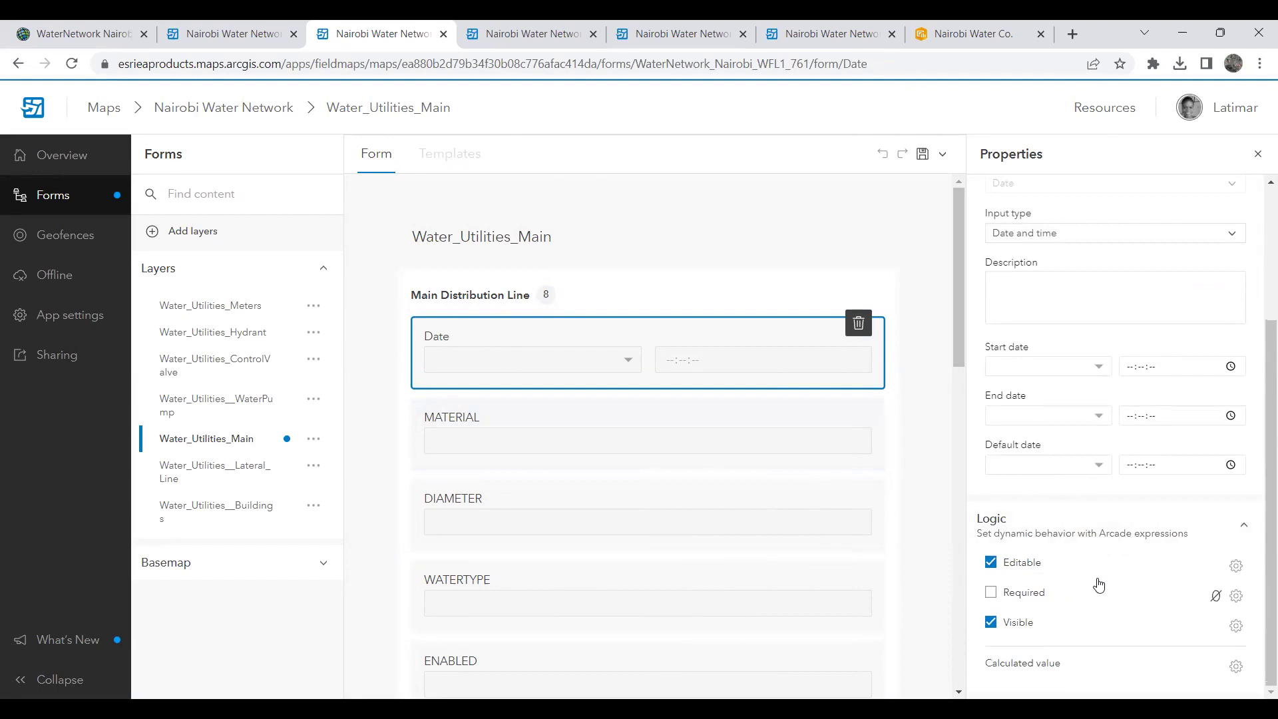
{"action": "left_click", "coordinate": [991, 592]}
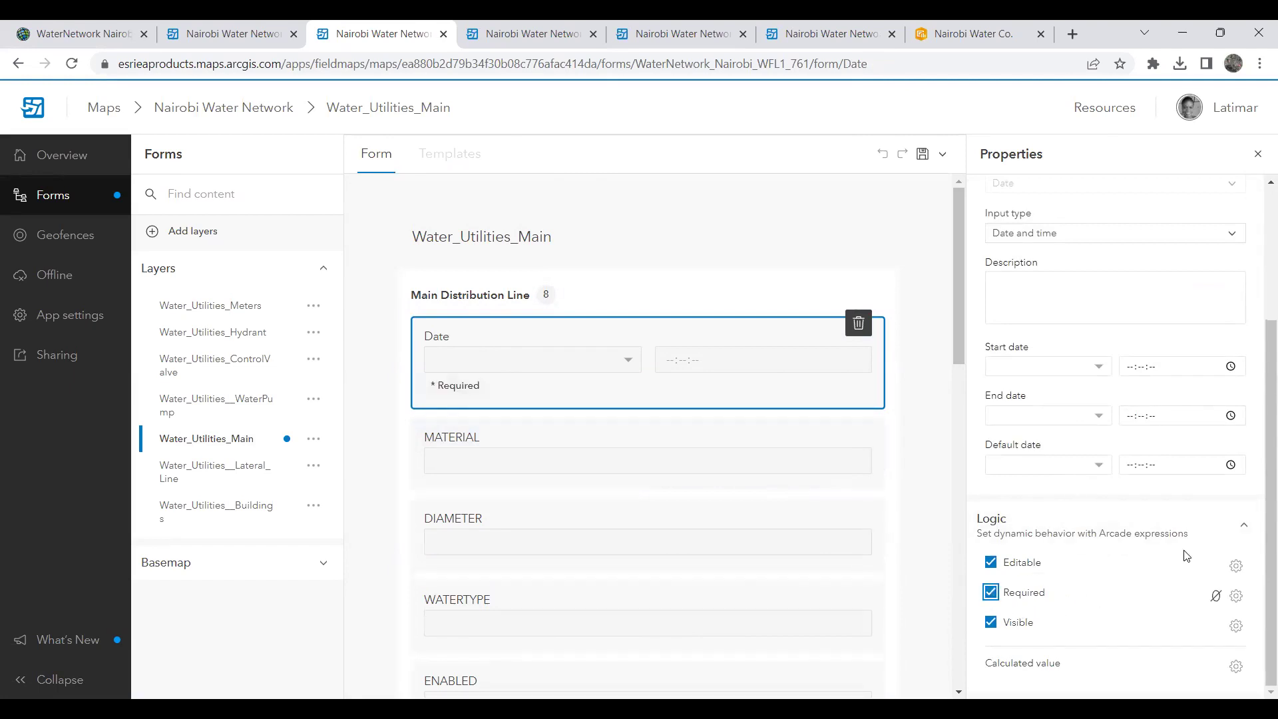
{"action": "scroll", "coordinate": [1131, 508], "scroll_direction": "up", "scroll_amount": 3}
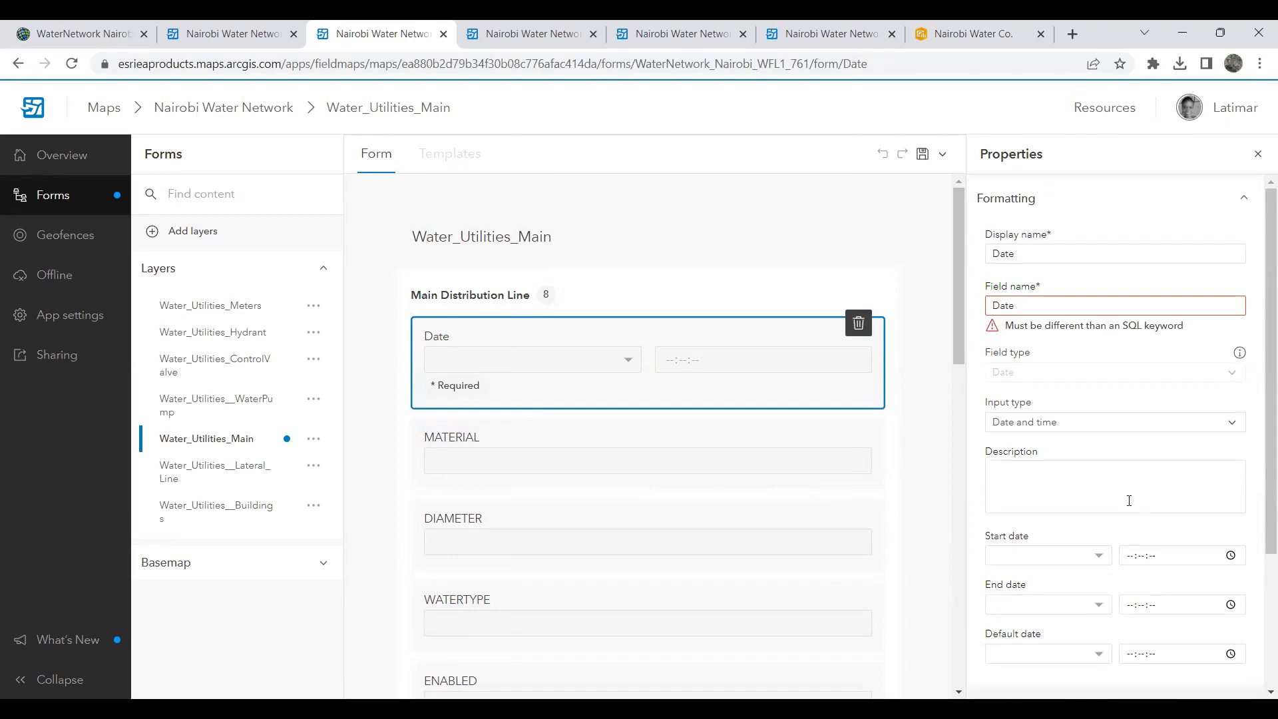
{"action": "left_click", "coordinate": [942, 154]}
{"action": "left_click", "coordinate": [923, 156]}
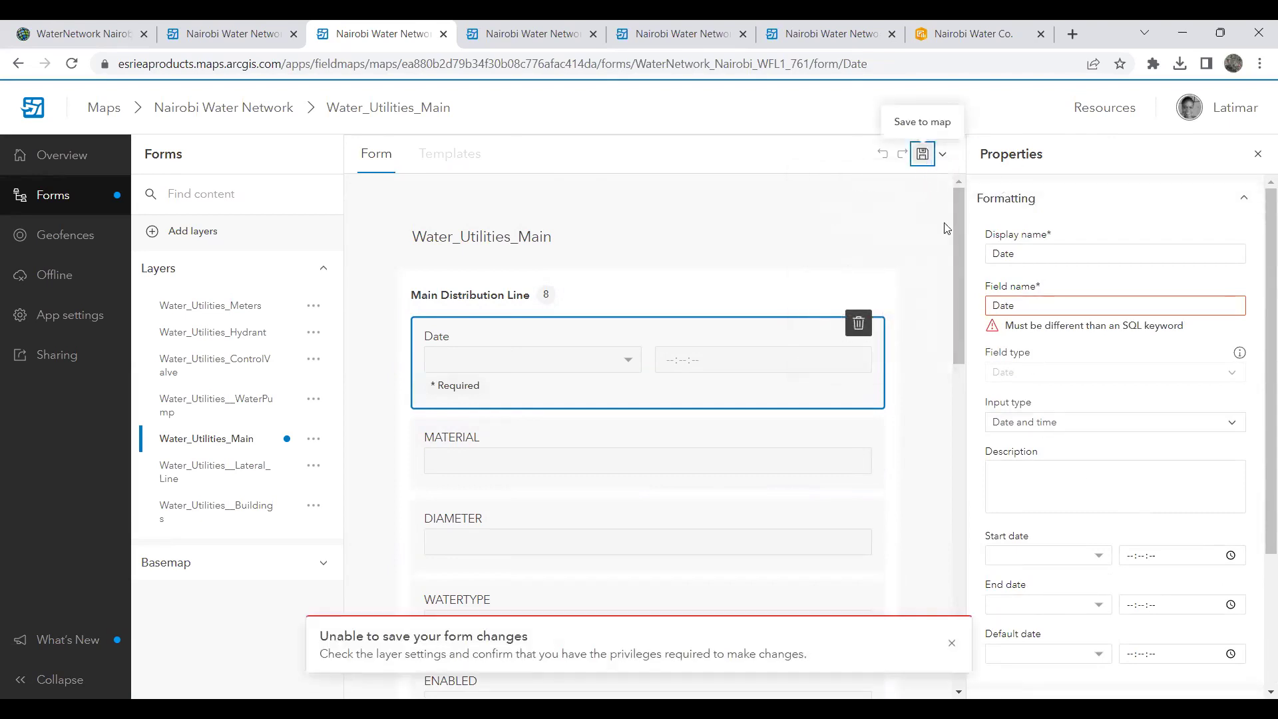
- Change the date element's field name to DateofCapture and save the form to the map
{"action": "scroll", "coordinate": [746, 359], "scroll_direction": "down", "scroll_amount": 3}
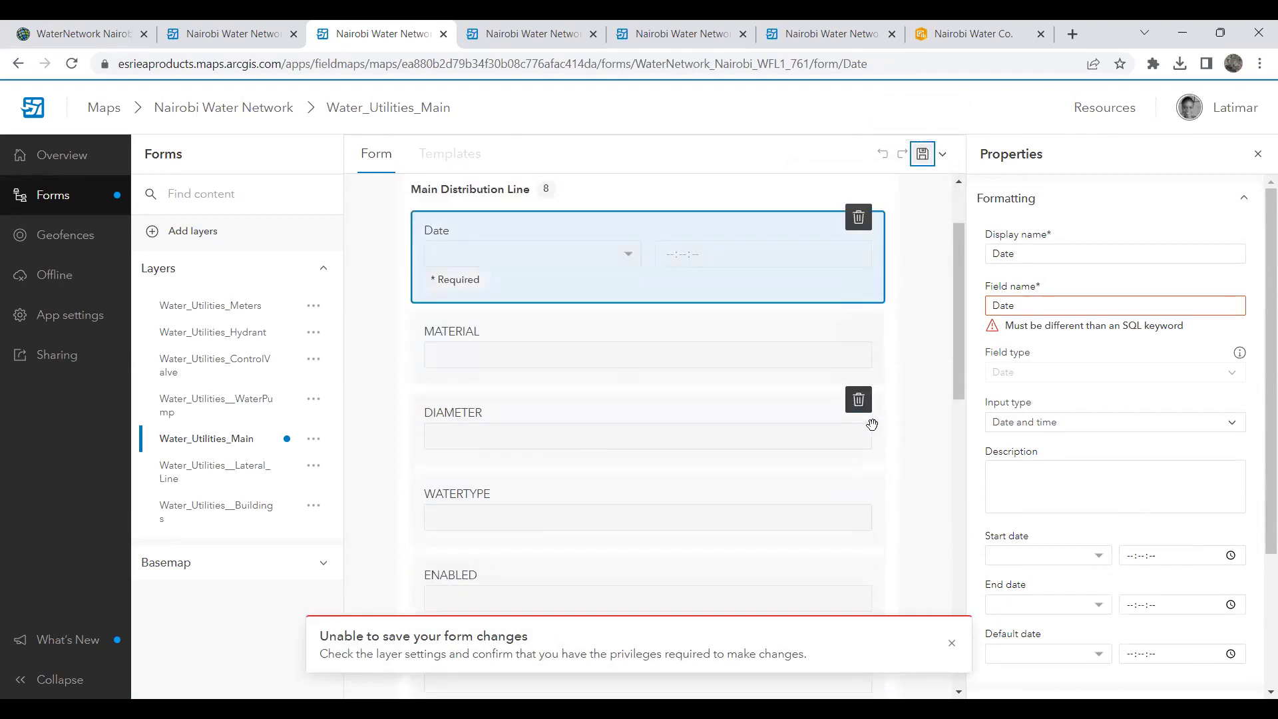
{"action": "left_click", "coordinate": [1033, 306]}
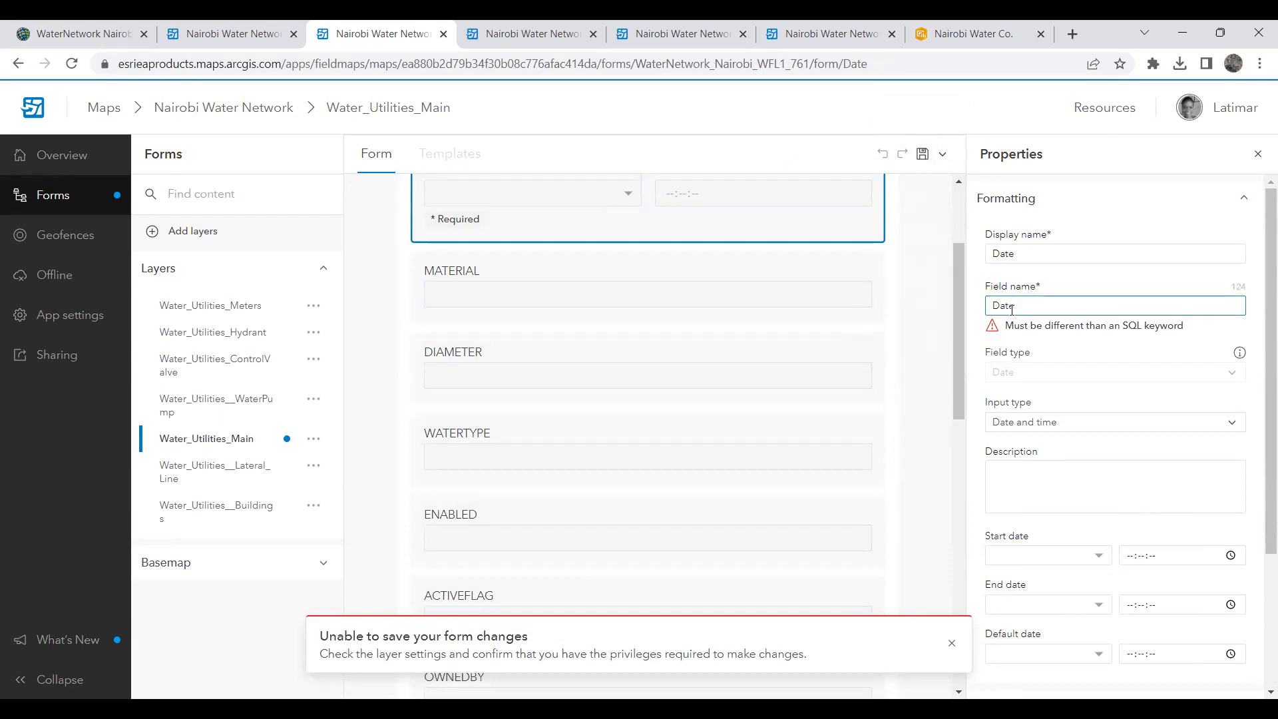
{"action": "type", "text": "of"}
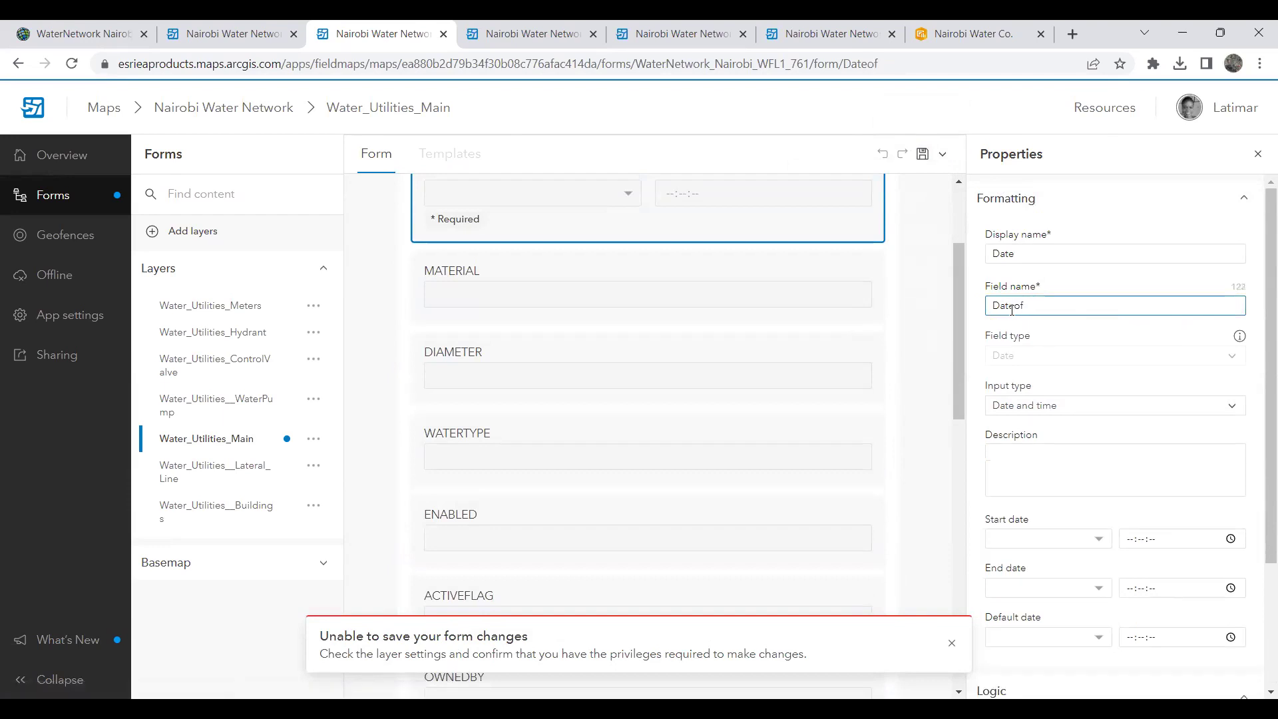
{"action": "type", "text": "Capture"}
{"action": "left_click", "coordinate": [923, 154]}
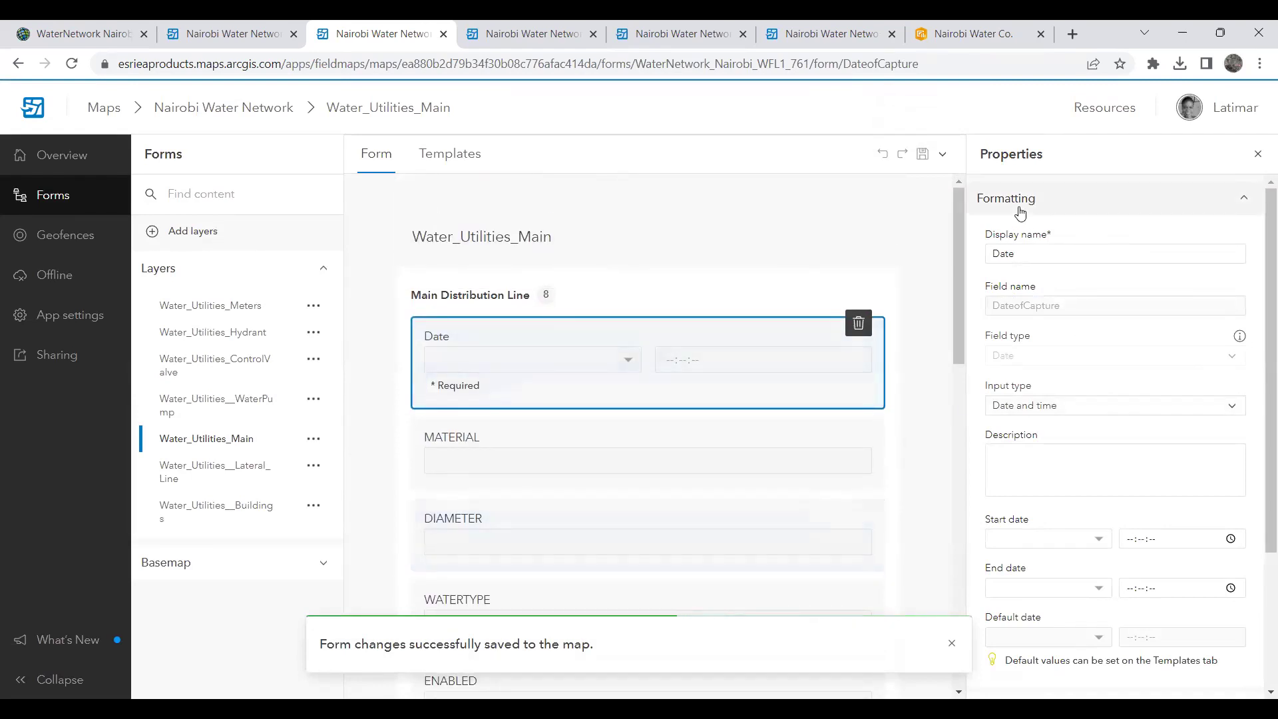
- Review the available form elements, unused fields and full field list of the Water_Utilities_Main form
{"action": "left_click", "coordinate": [937, 245]}
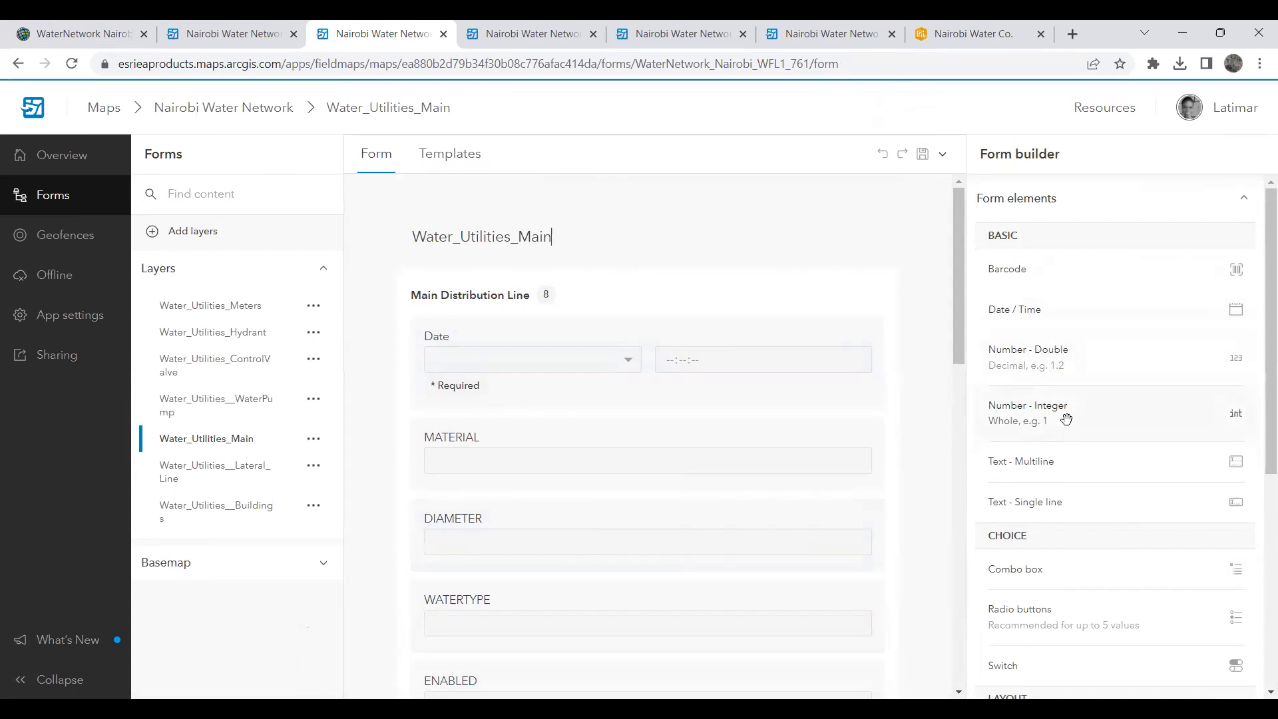
{"action": "scroll", "coordinate": [1066, 418], "scroll_direction": "down", "scroll_amount": 3}
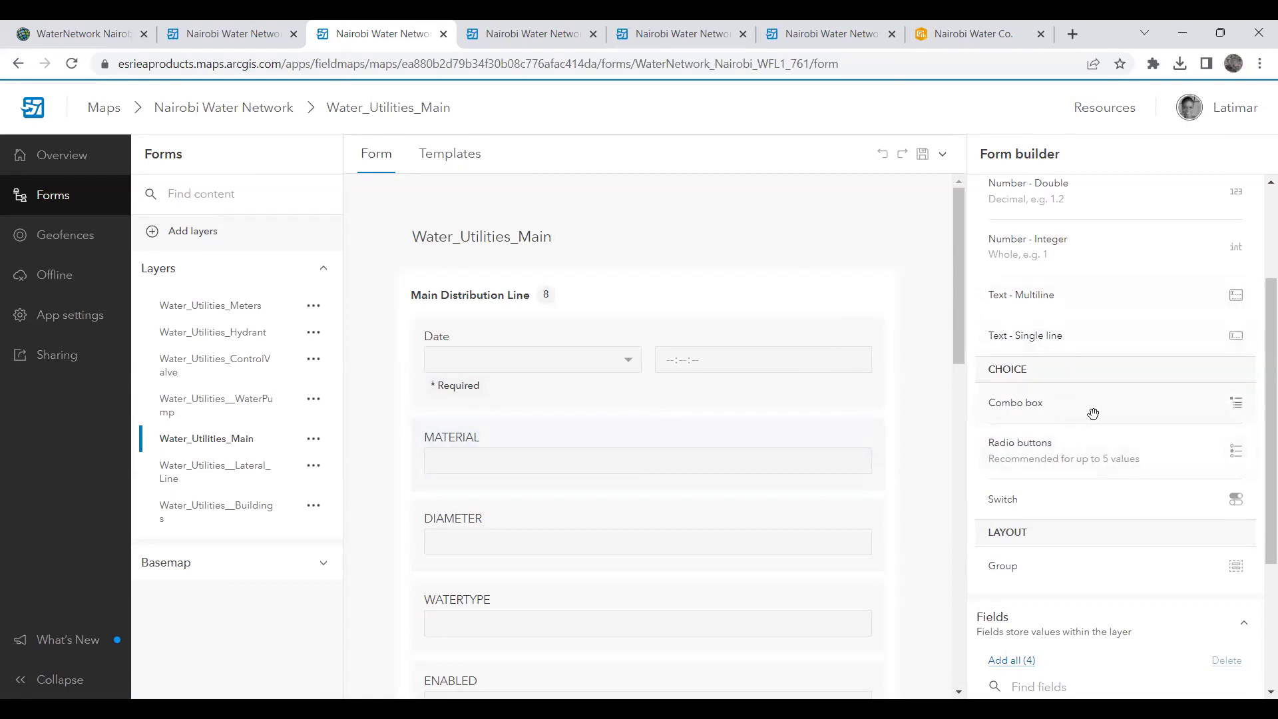
{"action": "scroll", "coordinate": [1093, 414], "scroll_direction": "down", "scroll_amount": 3}
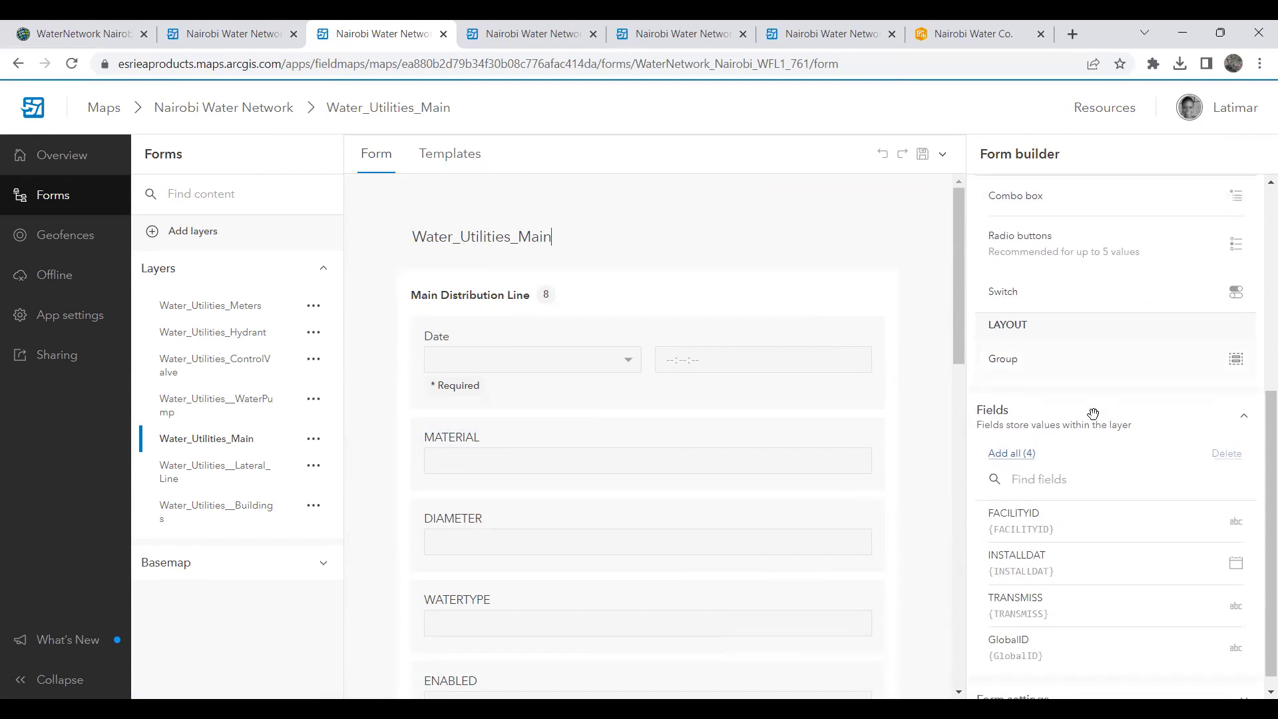
{"action": "left_click", "coordinate": [511, 377]}
{"action": "left_click", "coordinate": [477, 503]}
{"action": "scroll", "coordinate": [478, 502], "scroll_direction": "down", "scroll_amount": 10}
{"action": "scroll", "coordinate": [478, 502], "scroll_direction": "down", "scroll_amount": 5}
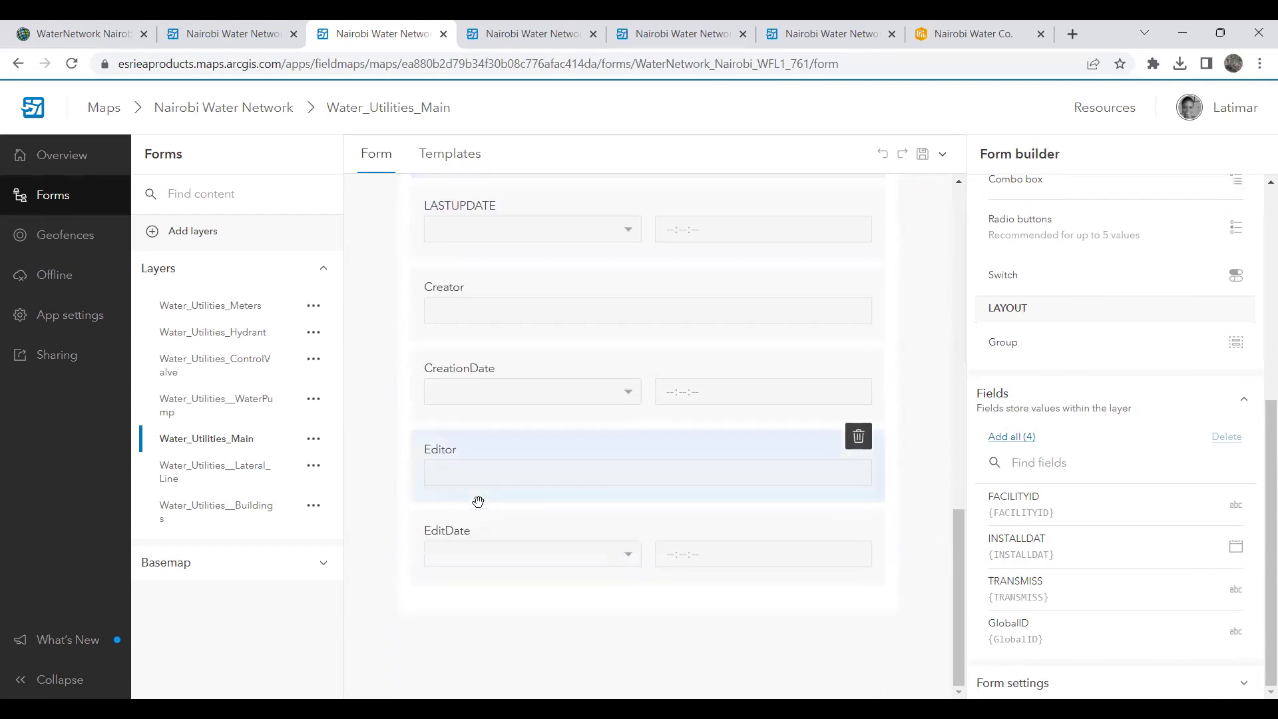
{"action": "scroll", "coordinate": [477, 503], "scroll_direction": "up", "scroll_amount": 15}
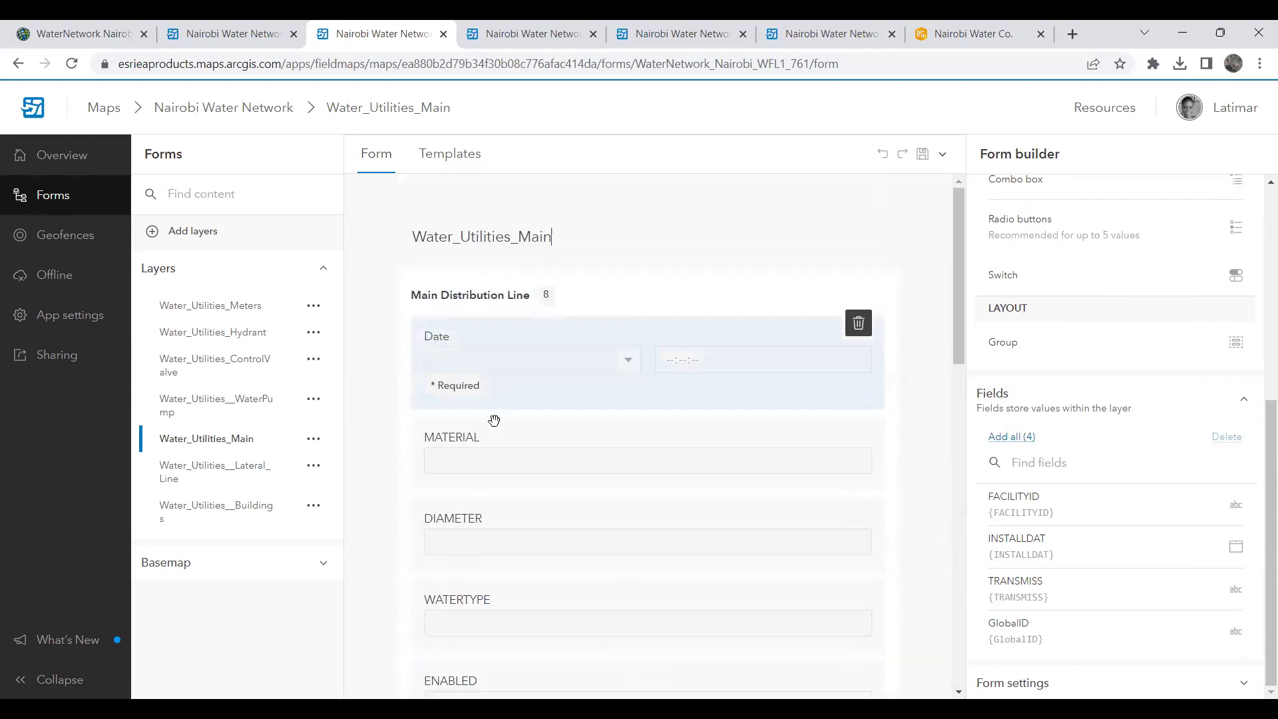
{"action": "scroll", "coordinate": [504, 390], "scroll_direction": "down", "scroll_amount": 8}
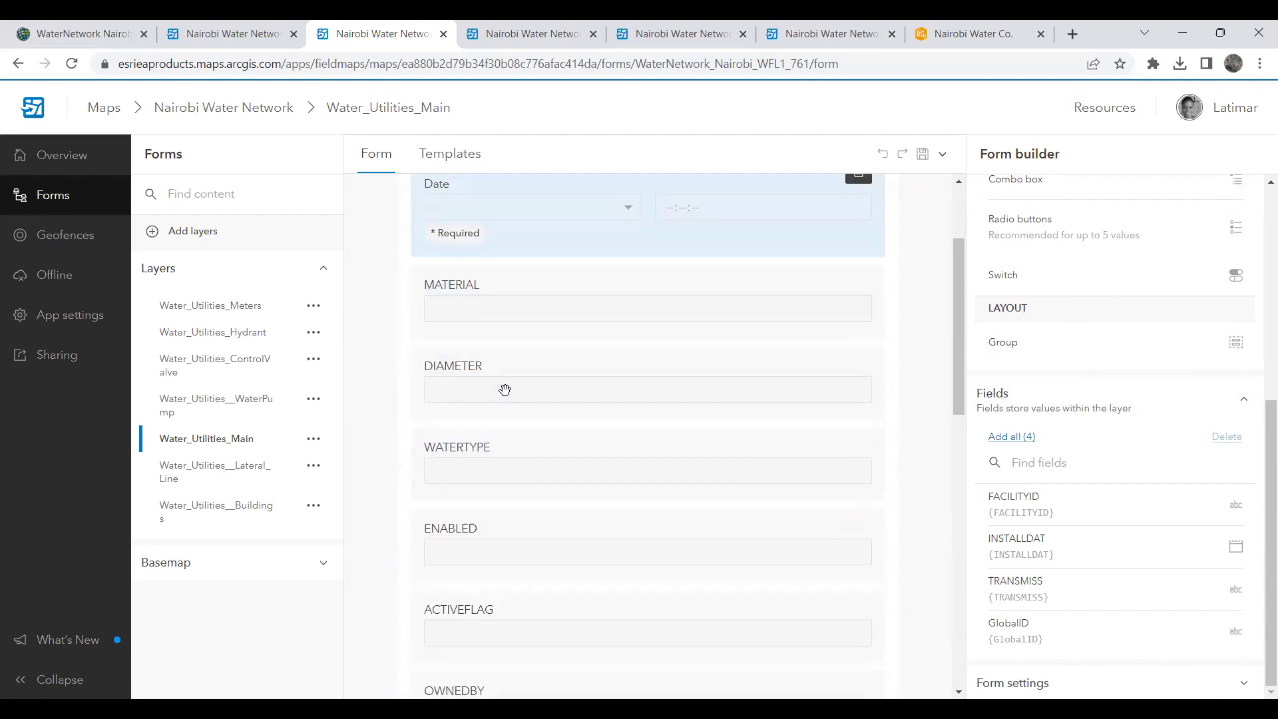
{"action": "scroll", "coordinate": [504, 390], "scroll_direction": "up", "scroll_amount": 8}
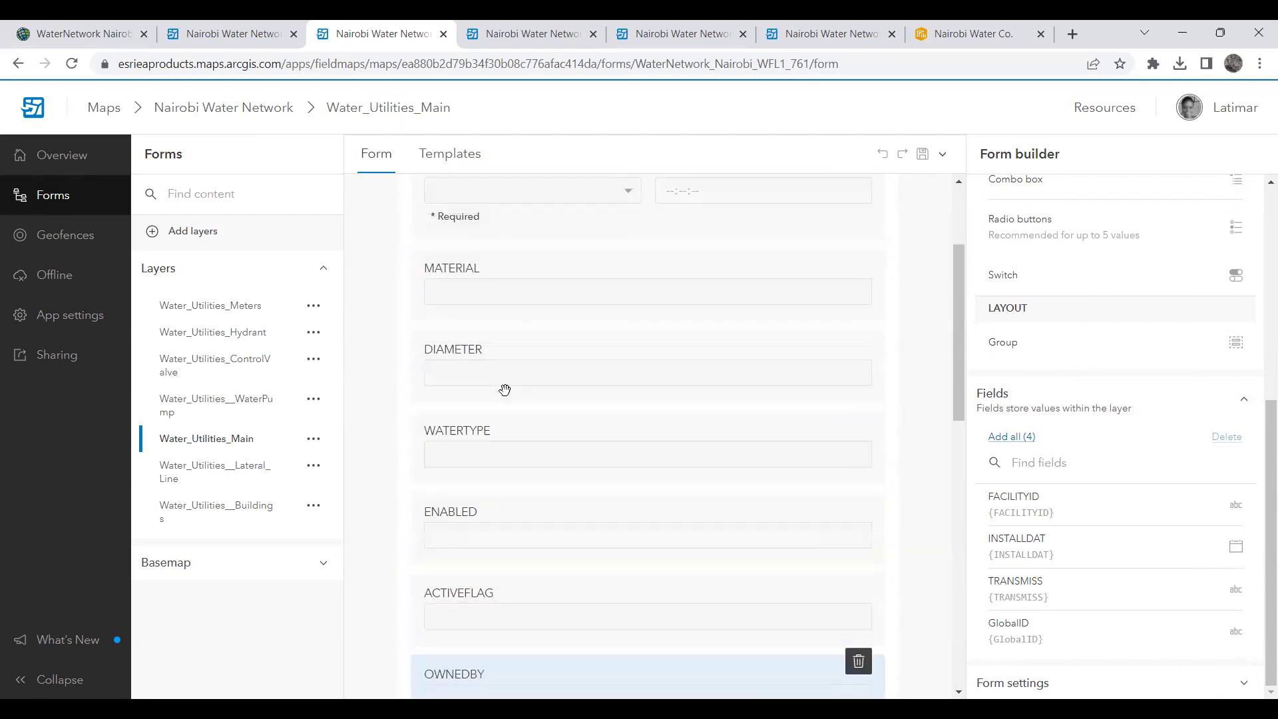
- Display the Water_Utilities_Meters form and review its Meter Details and InspectorDetails groups
{"action": "left_click", "coordinate": [220, 305]}
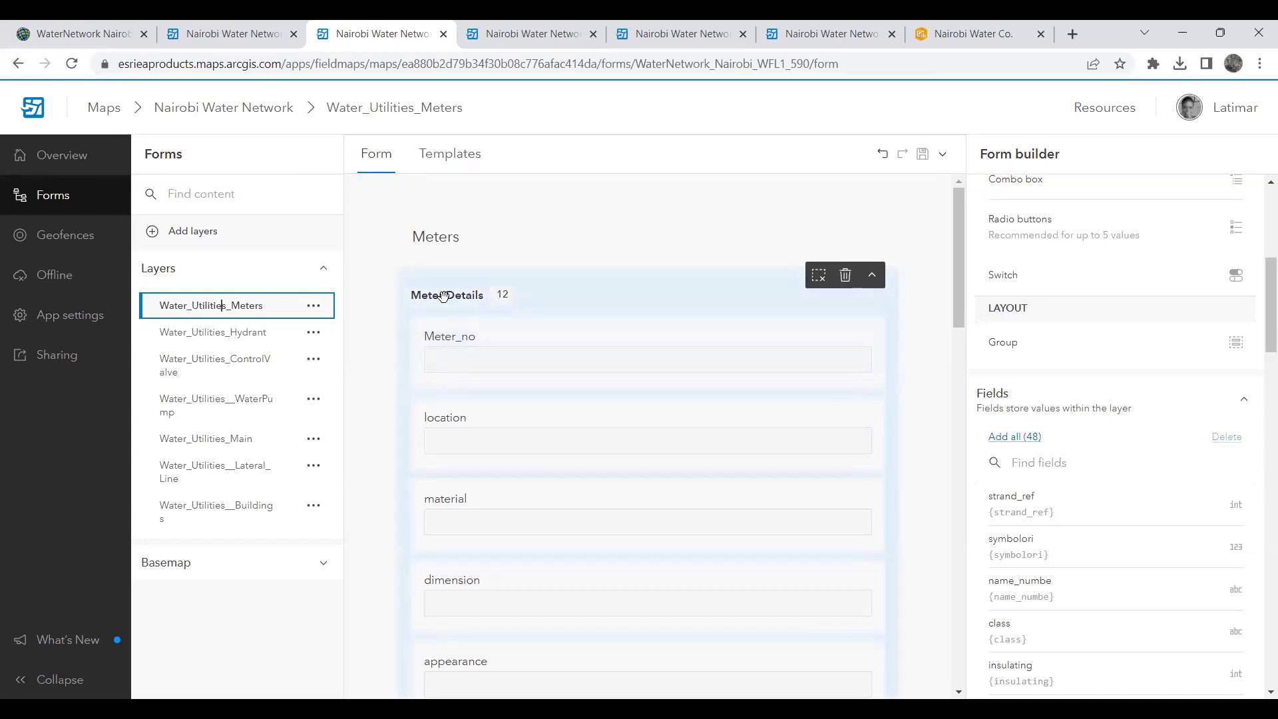
{"action": "scroll", "coordinate": [443, 295], "scroll_direction": "down", "scroll_amount": 20}
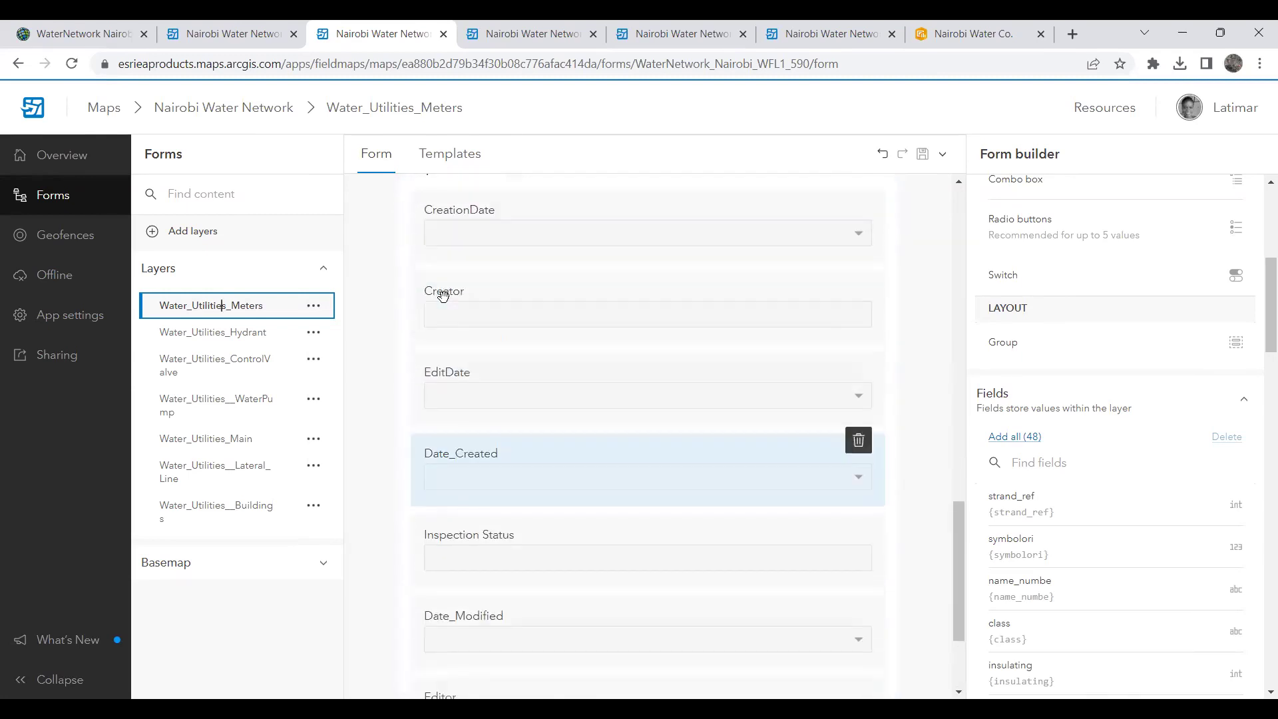
{"action": "scroll", "coordinate": [443, 296], "scroll_direction": "up", "scroll_amount": 1}
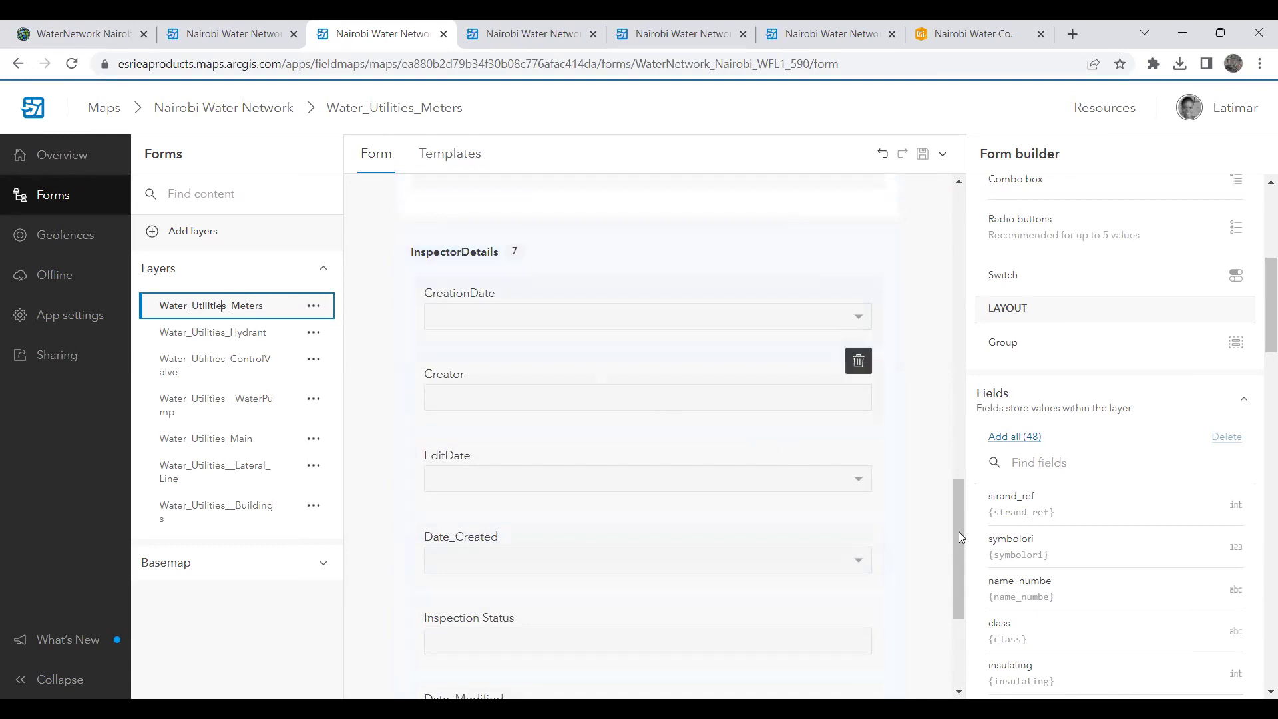
- Try out an empty group above InspectorDetails in the Meters form, delete it and look over the remaining fields
{"action": "scroll", "coordinate": [765, 422], "scroll_direction": "up", "scroll_amount": 3}
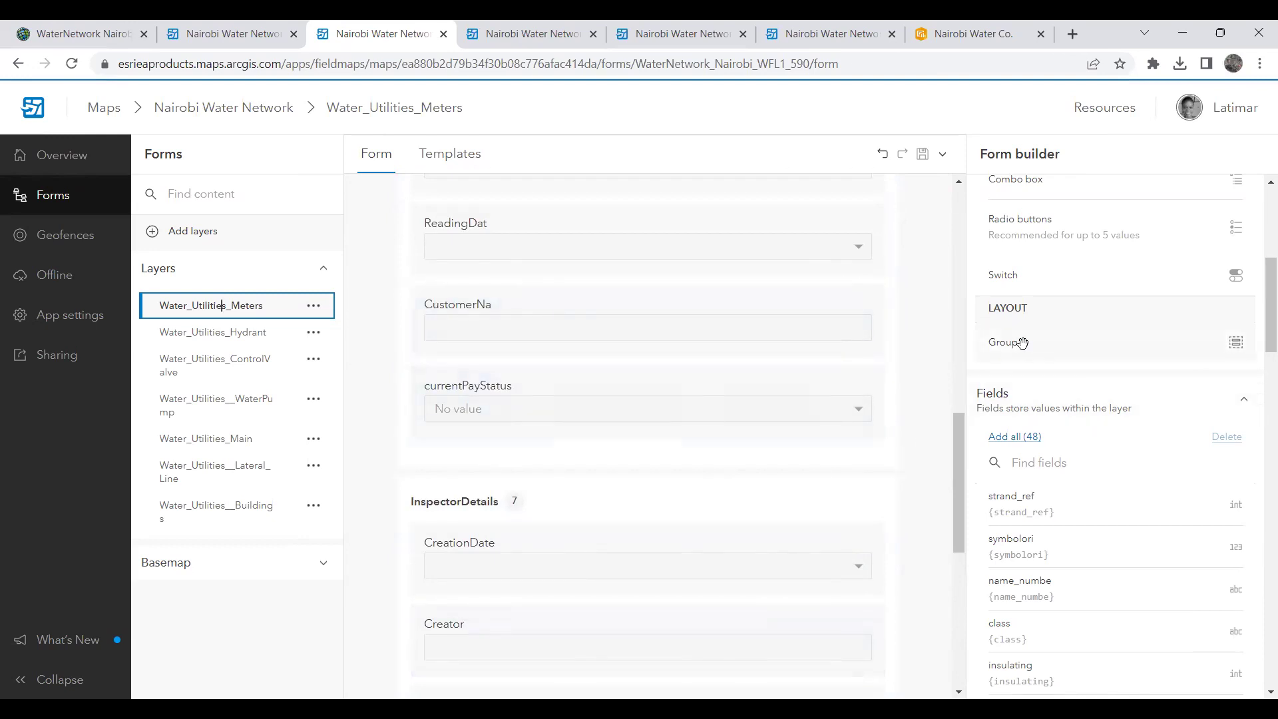
{"action": "left_click_drag", "start_coordinate": [1024, 344], "coordinate": [499, 485]}
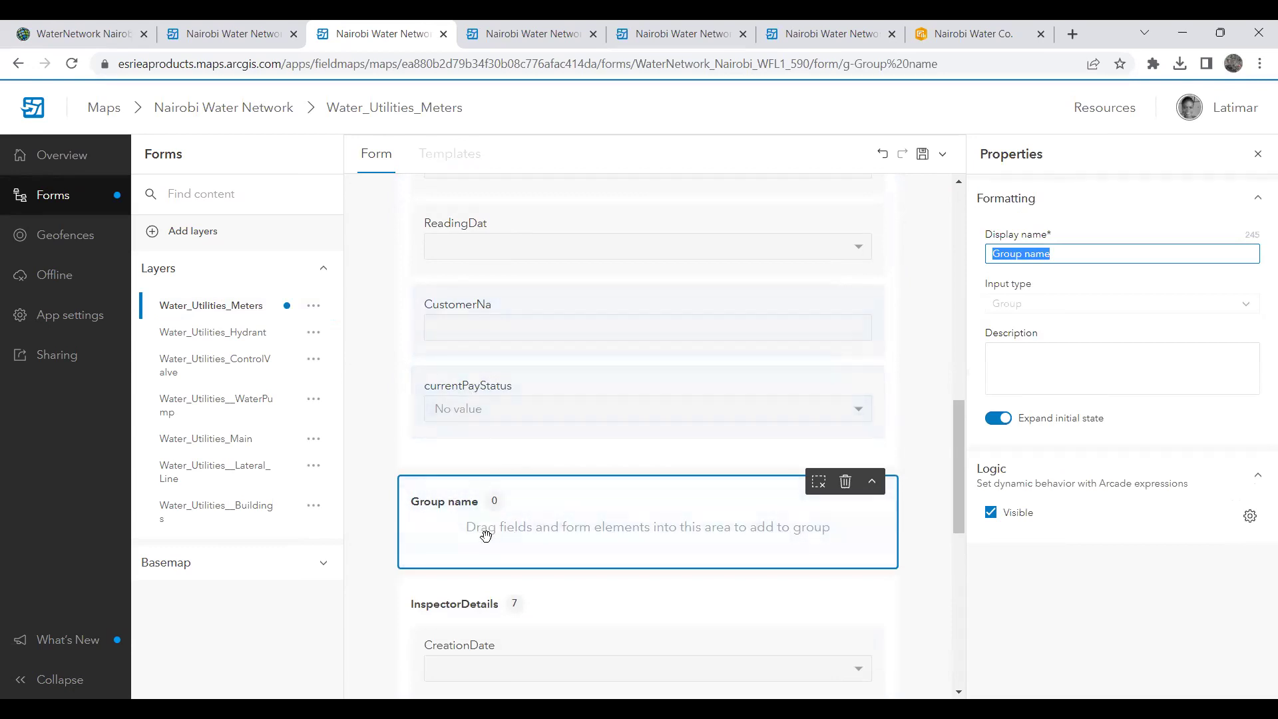
{"action": "left_click", "coordinate": [847, 483]}
{"action": "scroll", "coordinate": [677, 458], "scroll_direction": "down", "scroll_amount": 7}
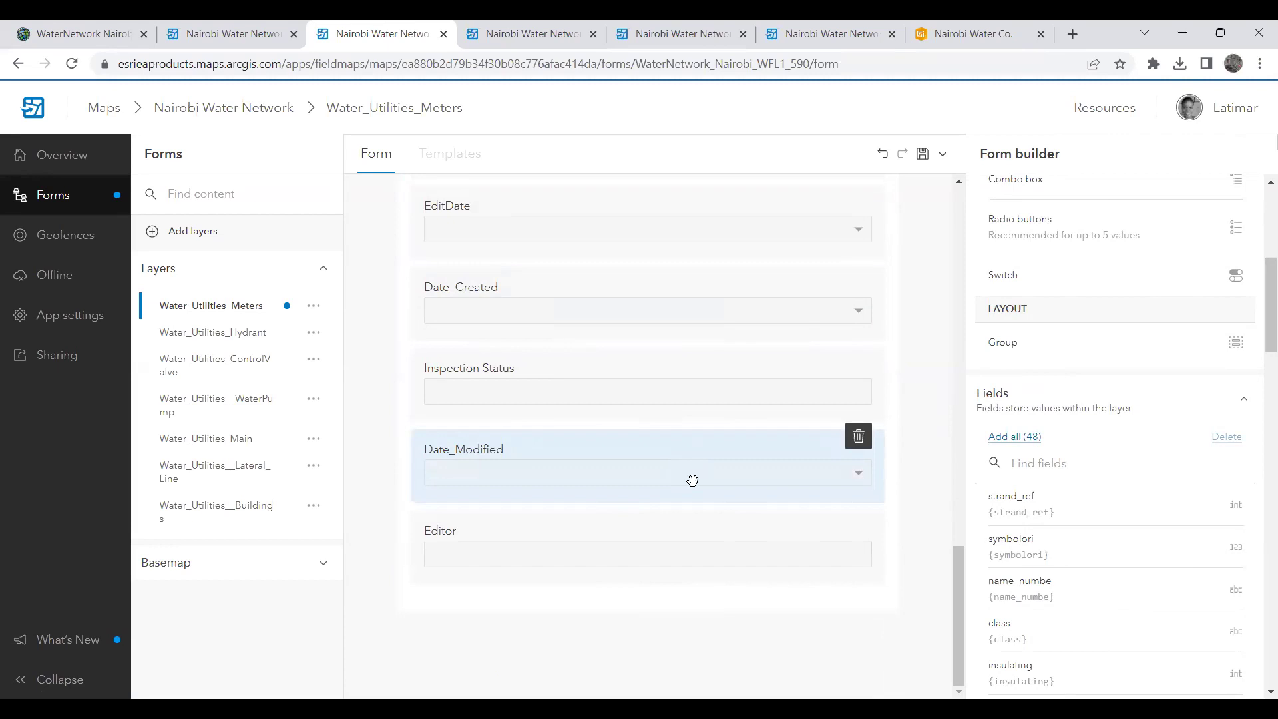
{"action": "scroll", "coordinate": [684, 485], "scroll_direction": "up", "scroll_amount": 20}
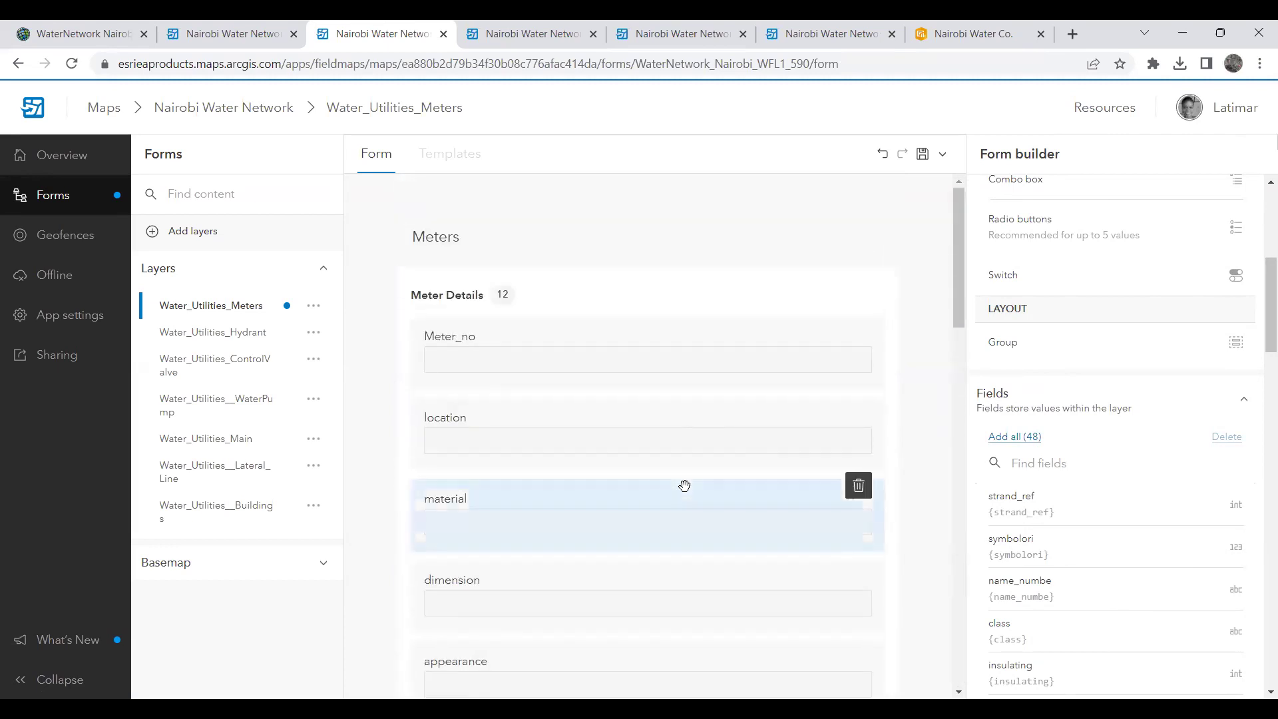
{"action": "scroll", "coordinate": [683, 484], "scroll_direction": "down", "scroll_amount": 7}
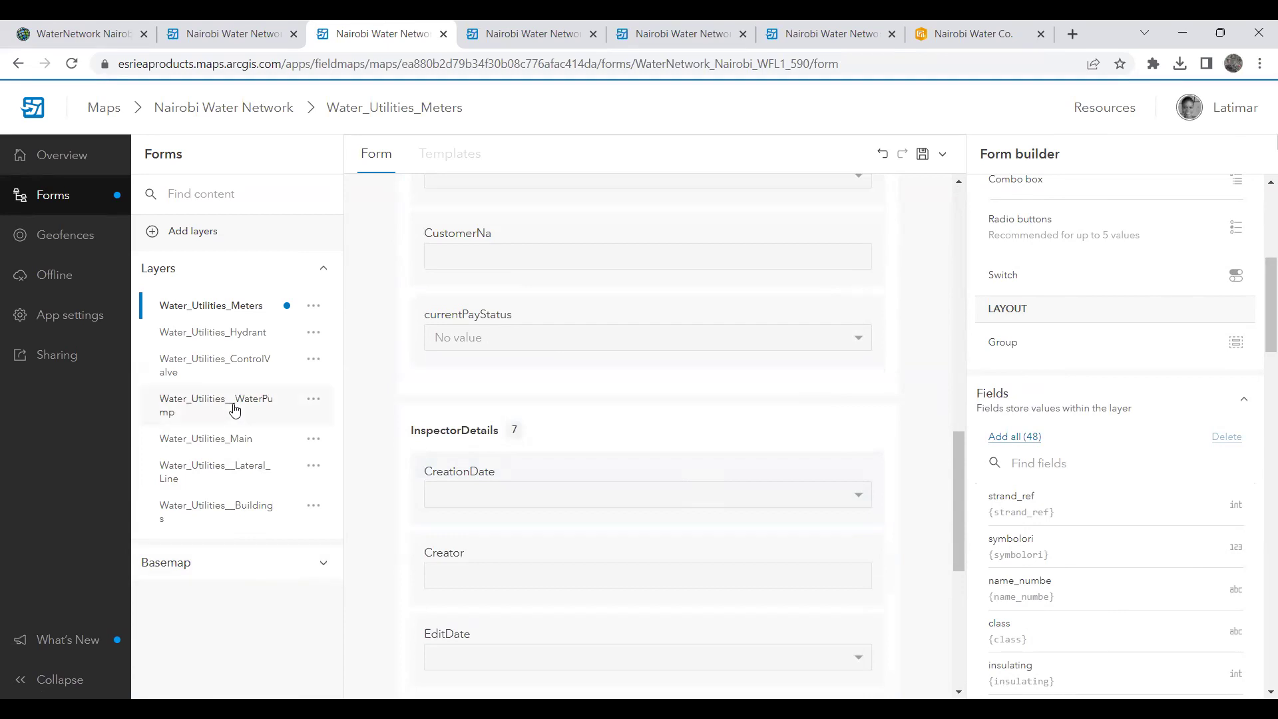
- Go to the map's geofences, saving the pending Water_Utilities_Meters form changes on leaving
{"action": "left_click", "coordinate": [75, 238]}
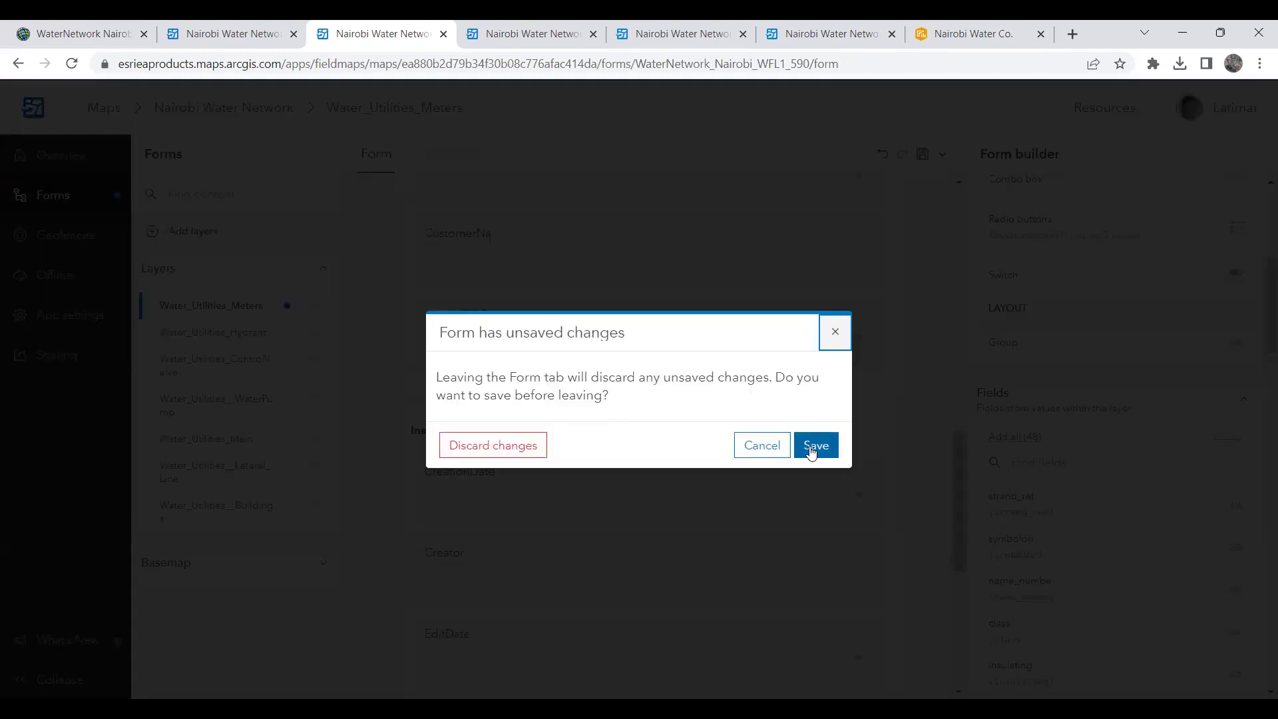
{"action": "left_click", "coordinate": [813, 448]}
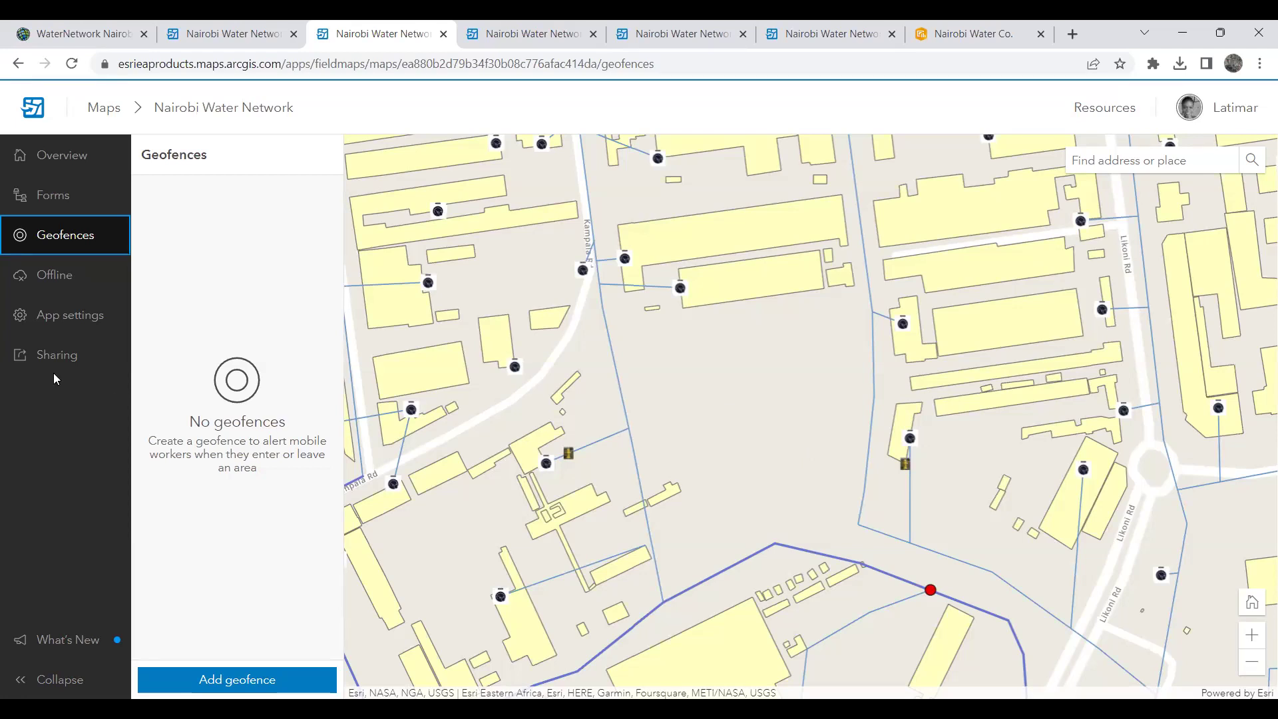
- Enable offline mode for the Nairobi Water Network map and list the layers in its offline content
{"action": "left_click", "coordinate": [50, 279]}
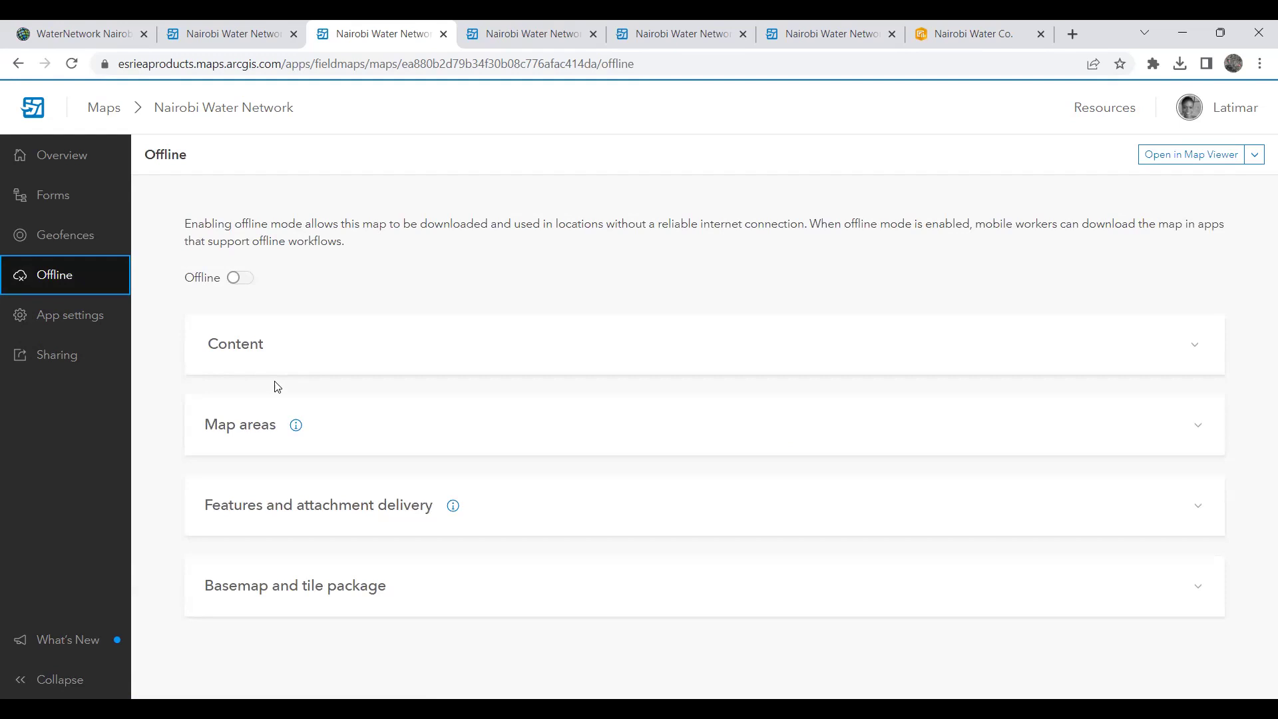
{"action": "left_click", "coordinate": [245, 278]}
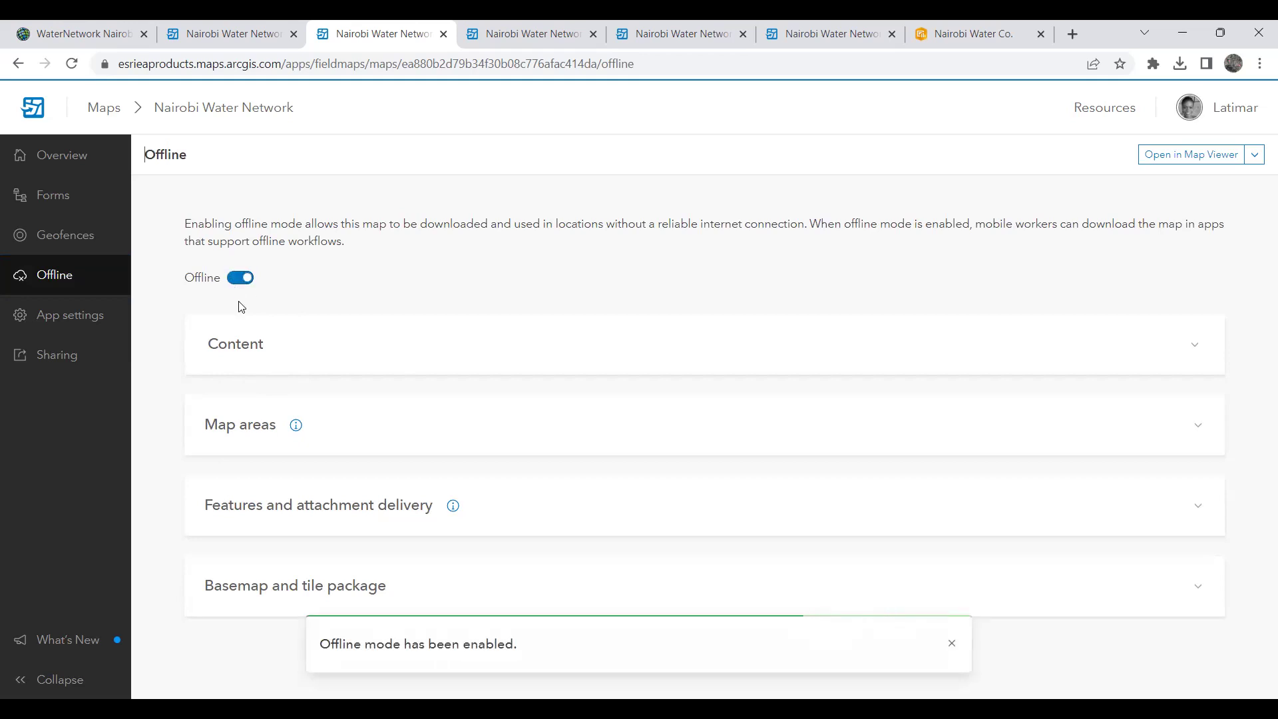
{"action": "left_click", "coordinate": [257, 347]}
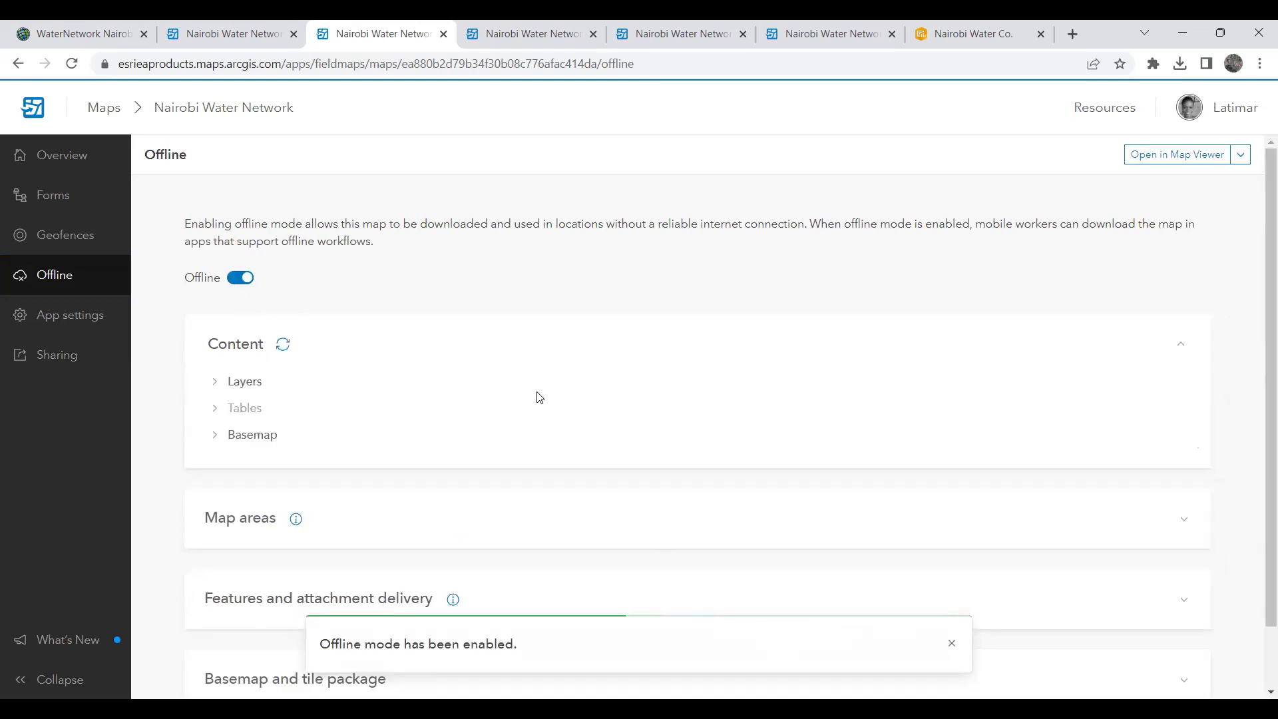
{"action": "left_click", "coordinate": [214, 381]}
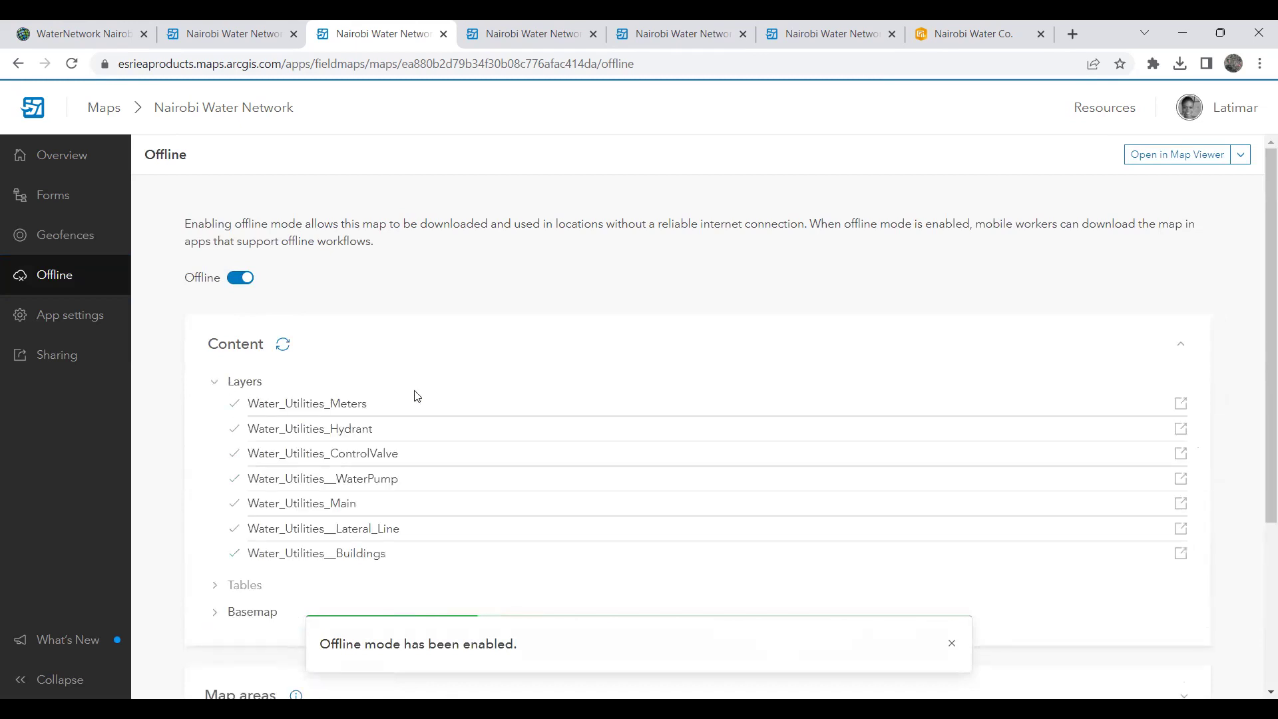
- Refresh the offline map content and check the status of the listed layers
{"action": "left_click", "coordinate": [290, 348]}
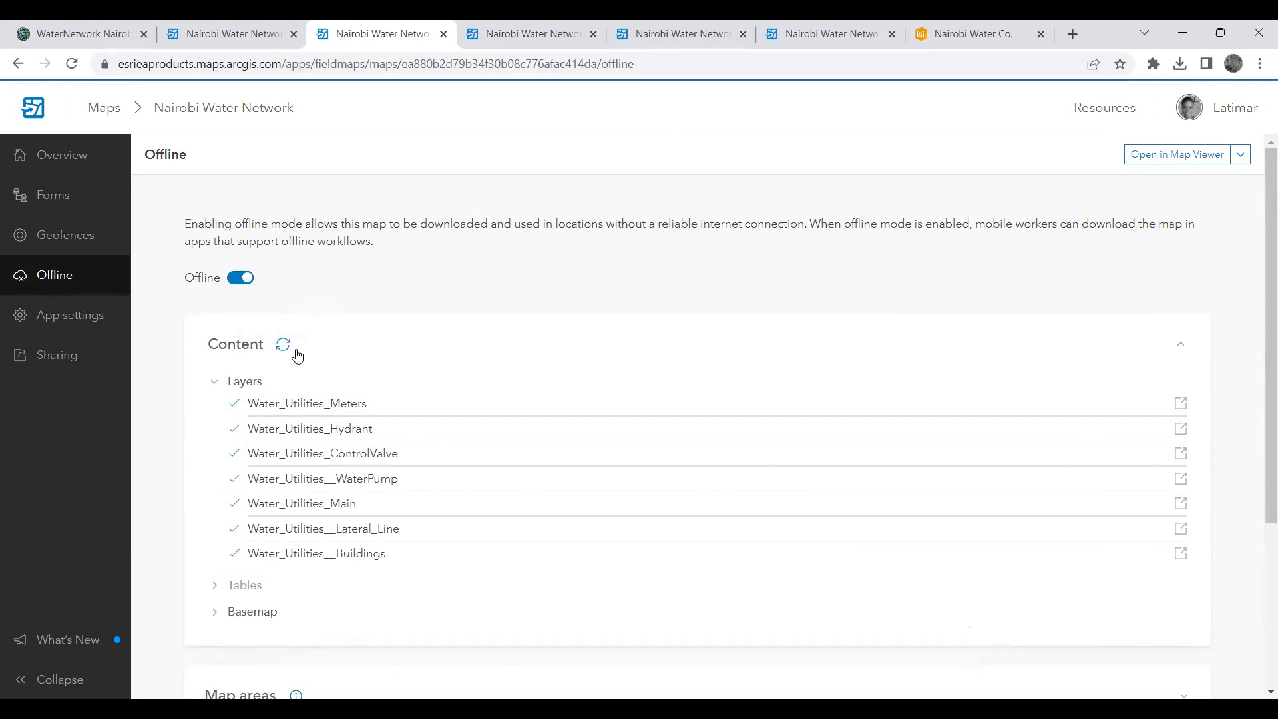
{"action": "left_click", "coordinate": [290, 346]}
{"action": "left_click", "coordinate": [282, 346]}
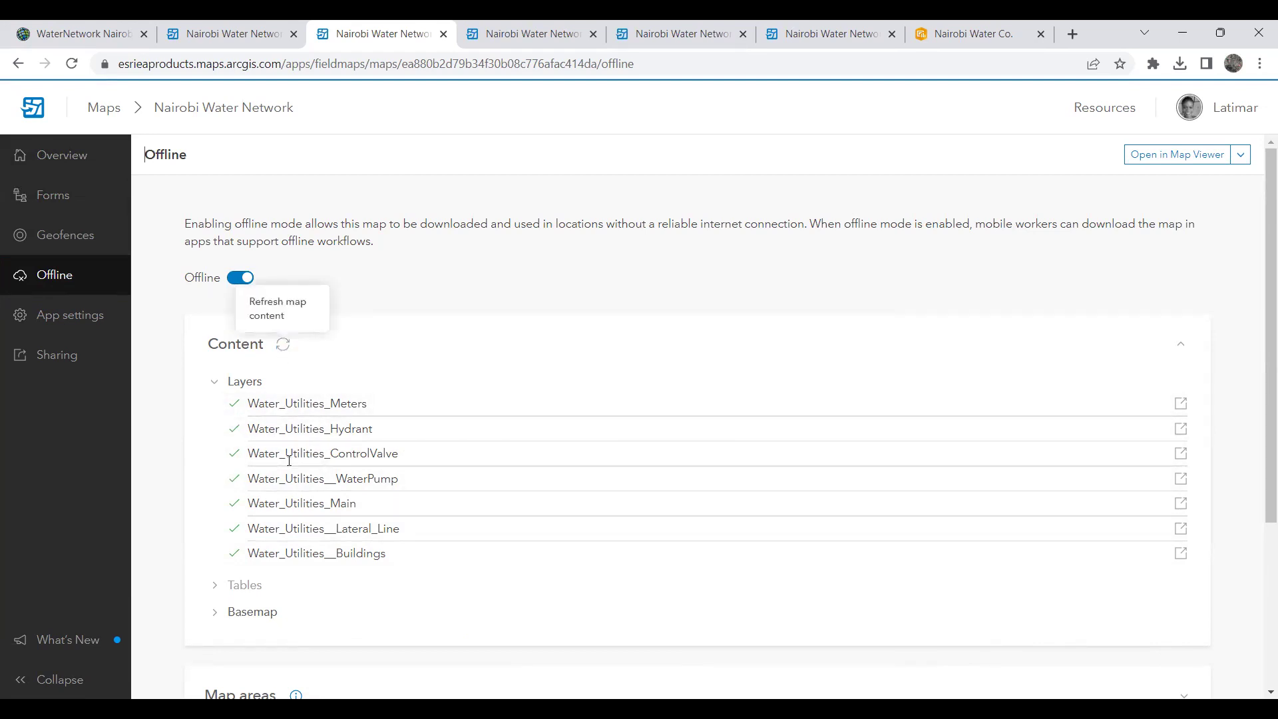
{"action": "scroll", "coordinate": [323, 517], "scroll_direction": "down", "scroll_amount": 3}
{"action": "scroll", "coordinate": [322, 517], "scroll_direction": "up", "scroll_amount": 3}
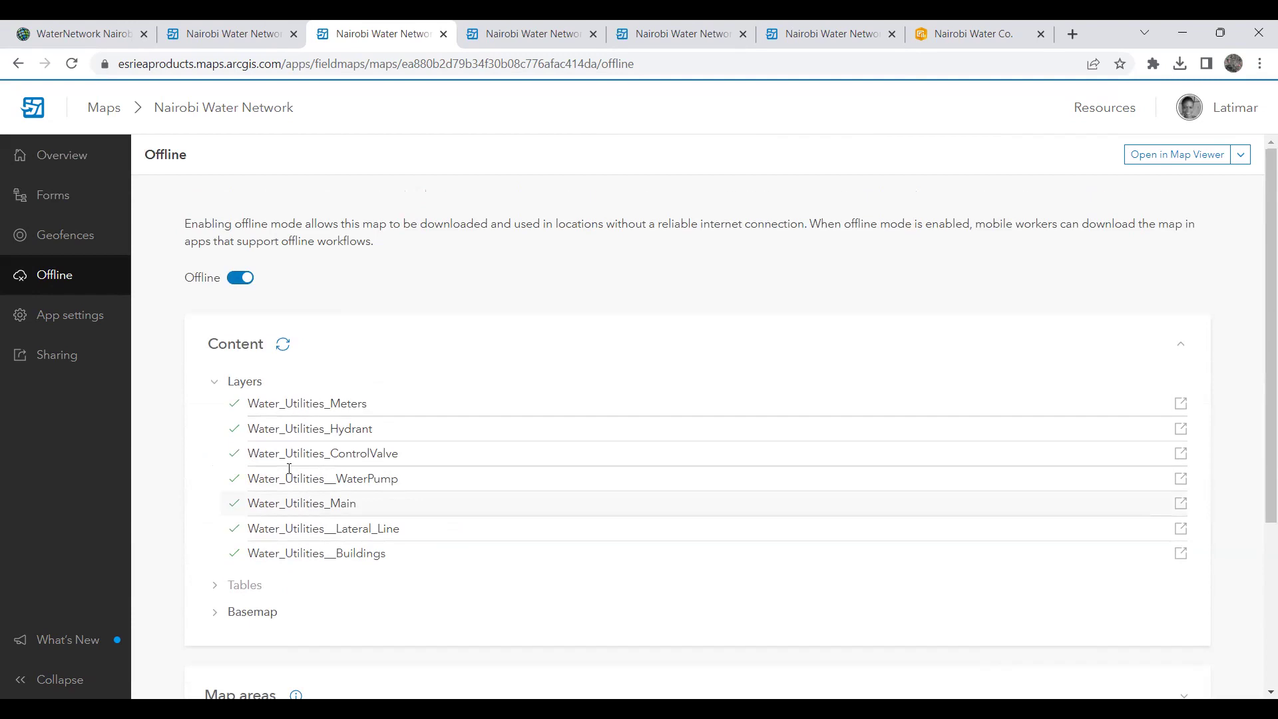
- Start a new offline map area and draw its rectangular extent over the blocks around Kampala Rd, below the northern main line
{"action": "left_click", "coordinate": [274, 432]}
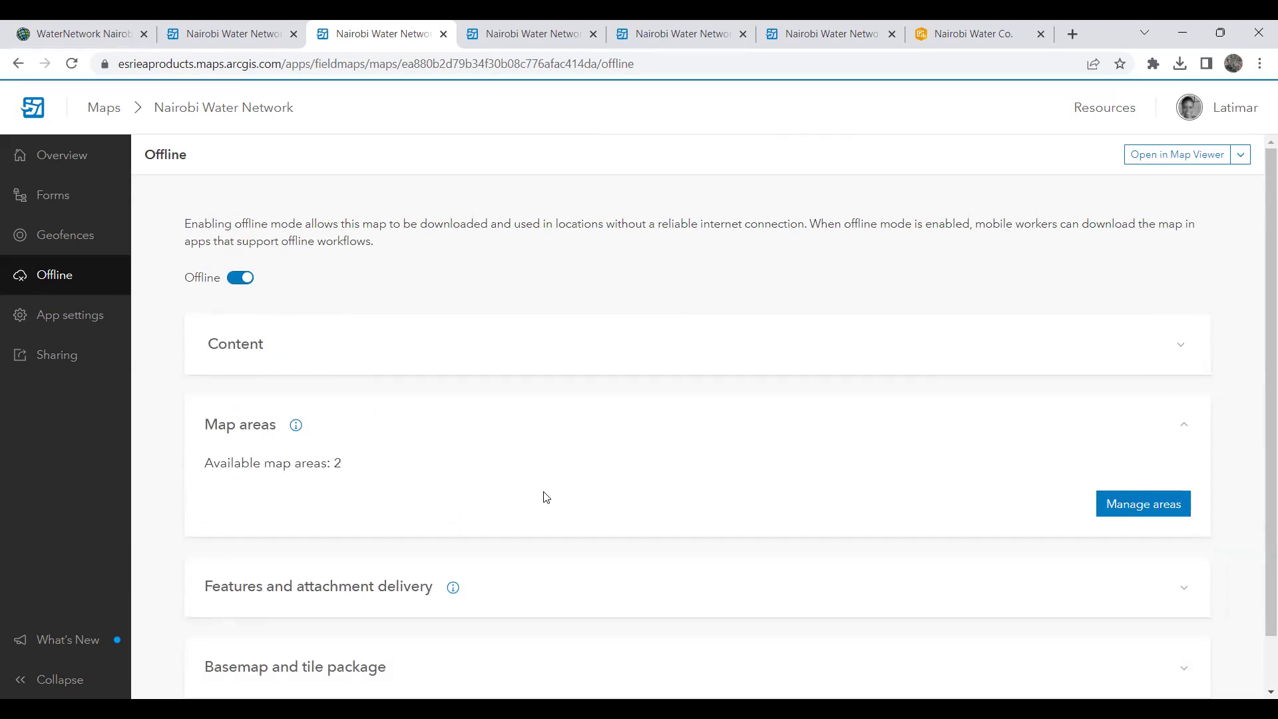
{"action": "left_click", "coordinate": [1104, 507]}
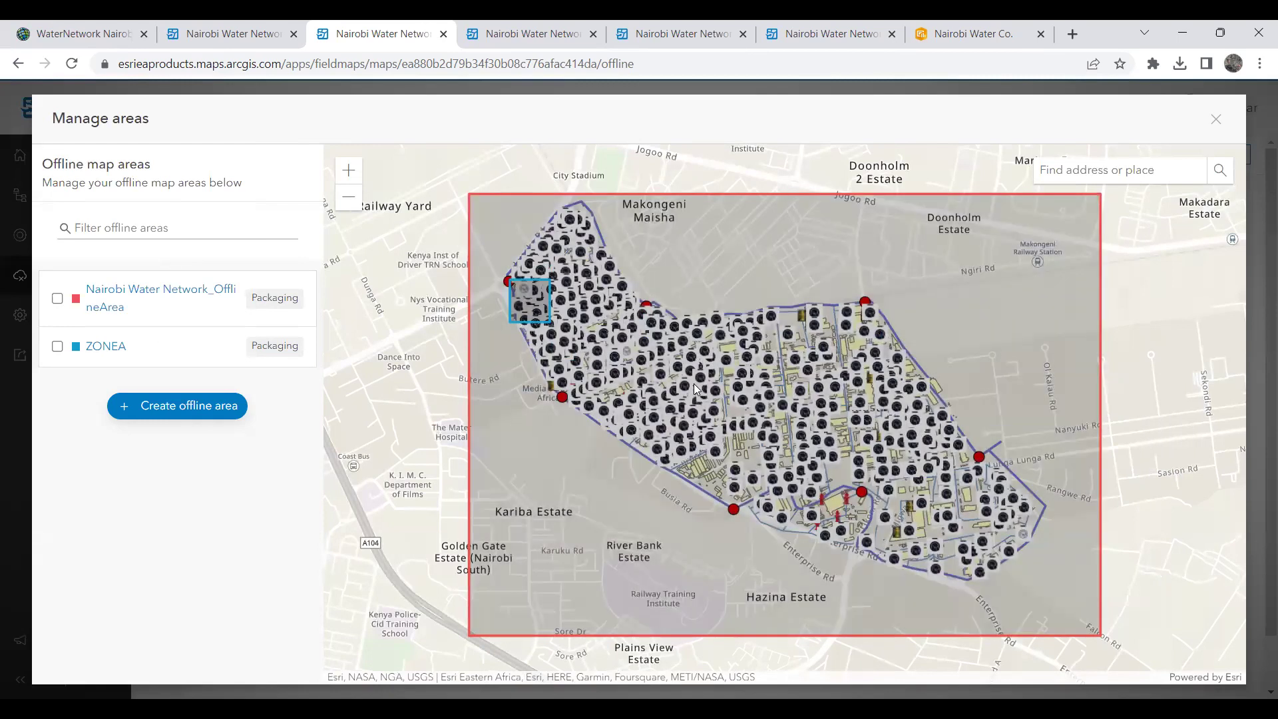
{"action": "left_click", "coordinate": [167, 409]}
{"action": "scroll", "coordinate": [819, 343], "scroll_direction": "up", "scroll_amount": 5}
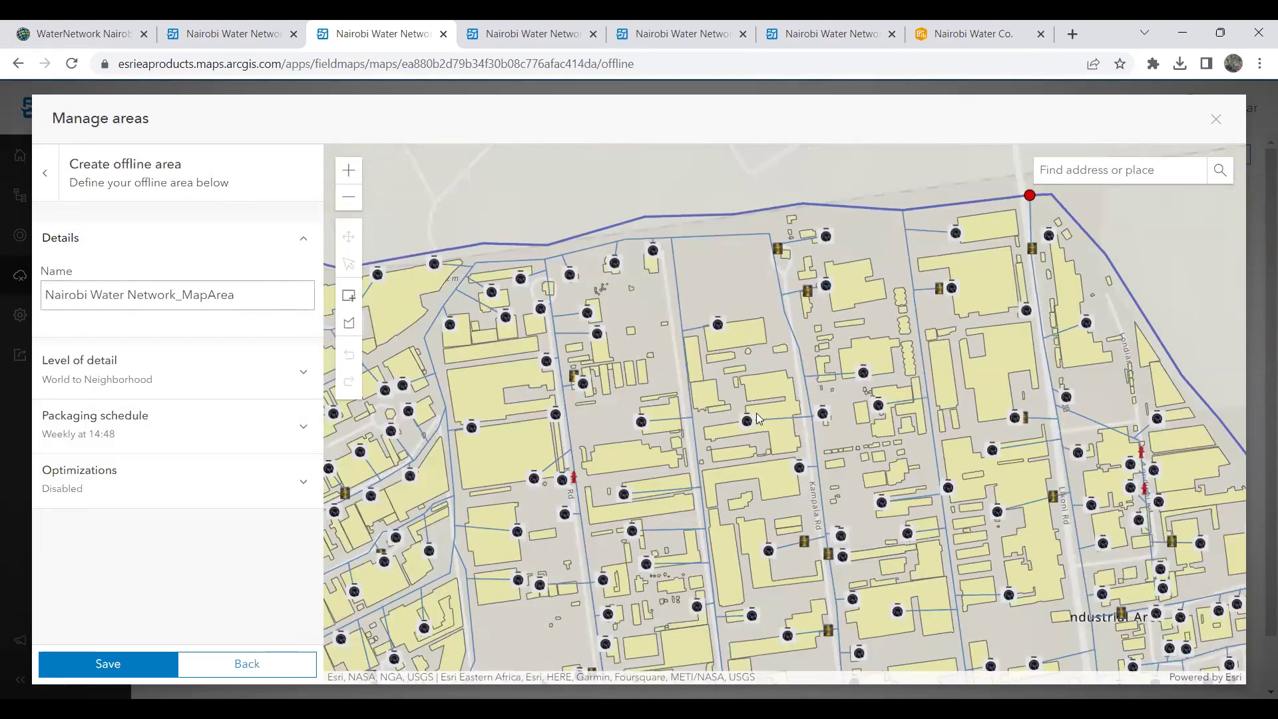
{"action": "left_click", "coordinate": [348, 297]}
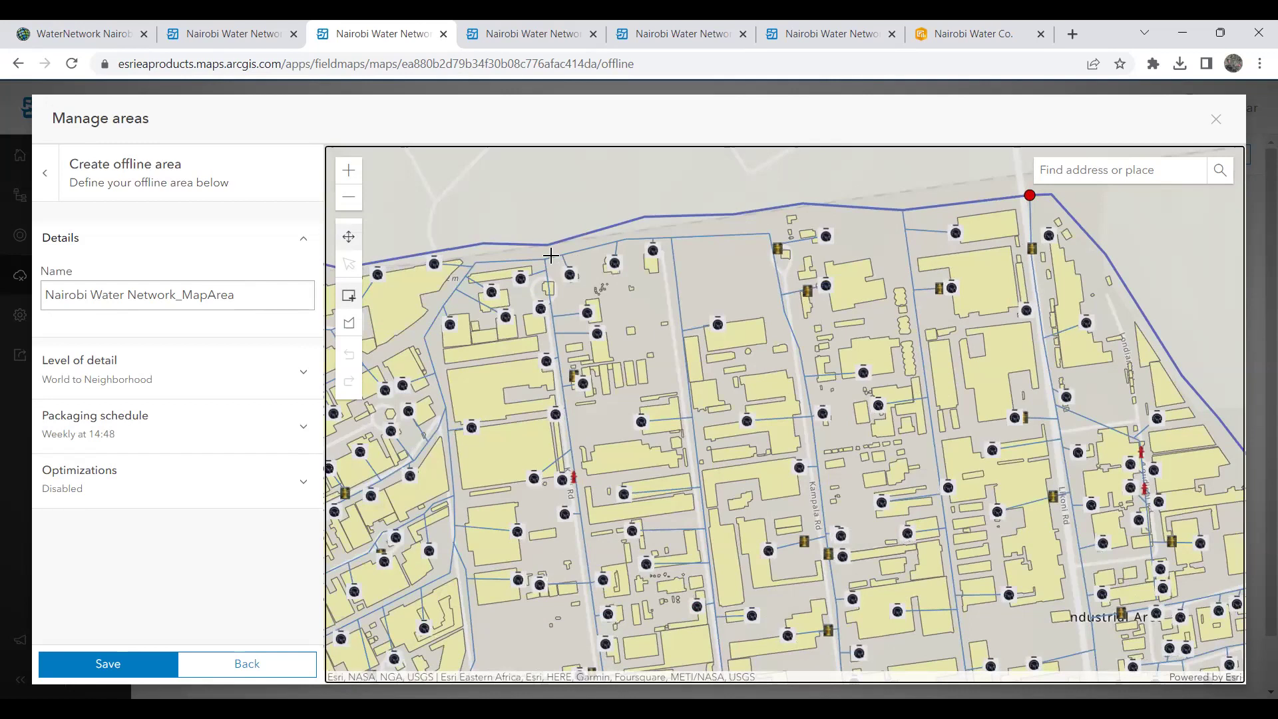
{"action": "mouse_move", "coordinate": [550, 255]}
{"action": "left_mouse_down"}
{"action": "mouse_move", "coordinate": [957, 351]}
{"action": "mouse_move", "coordinate": [959, 457]}
{"action": "mouse_move", "coordinate": [986, 518]}
{"action": "mouse_move", "coordinate": [1060, 535]}
{"action": "left_mouse_up"}
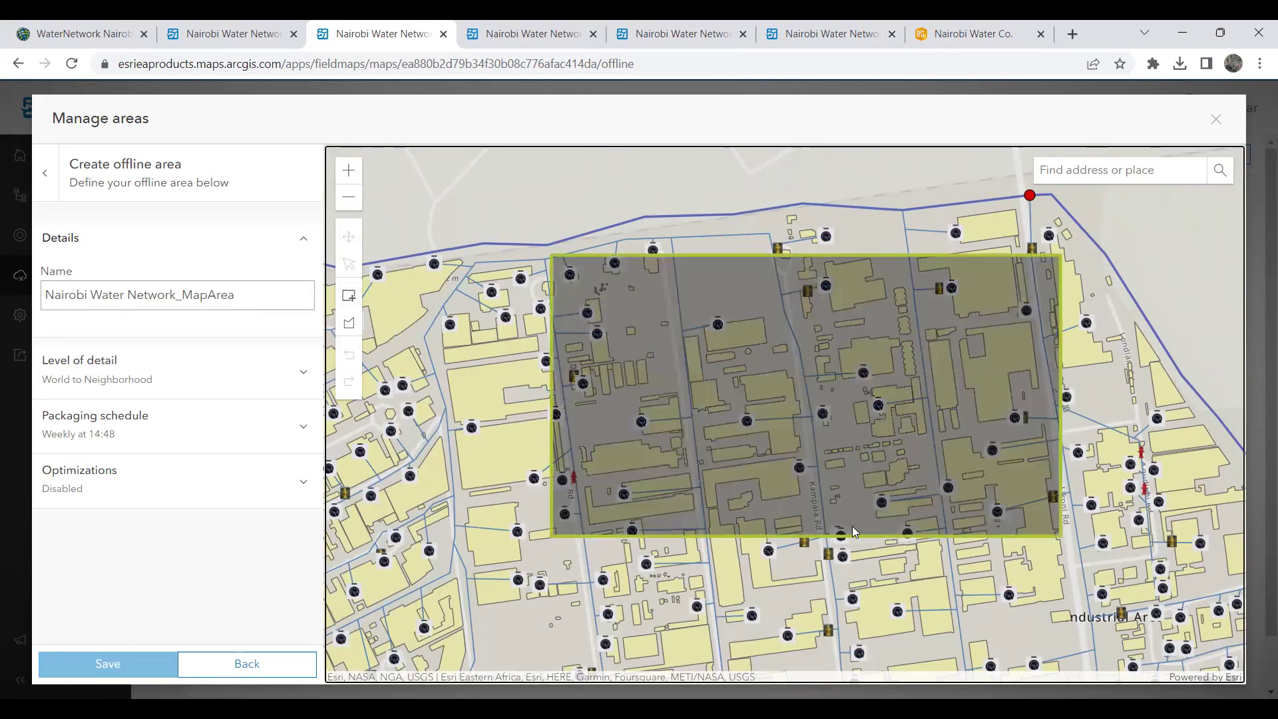
- Name the offline area ZONE B, save it, check its extent against the other areas and close the area manager
{"action": "triple_click", "coordinate": [237, 295]}
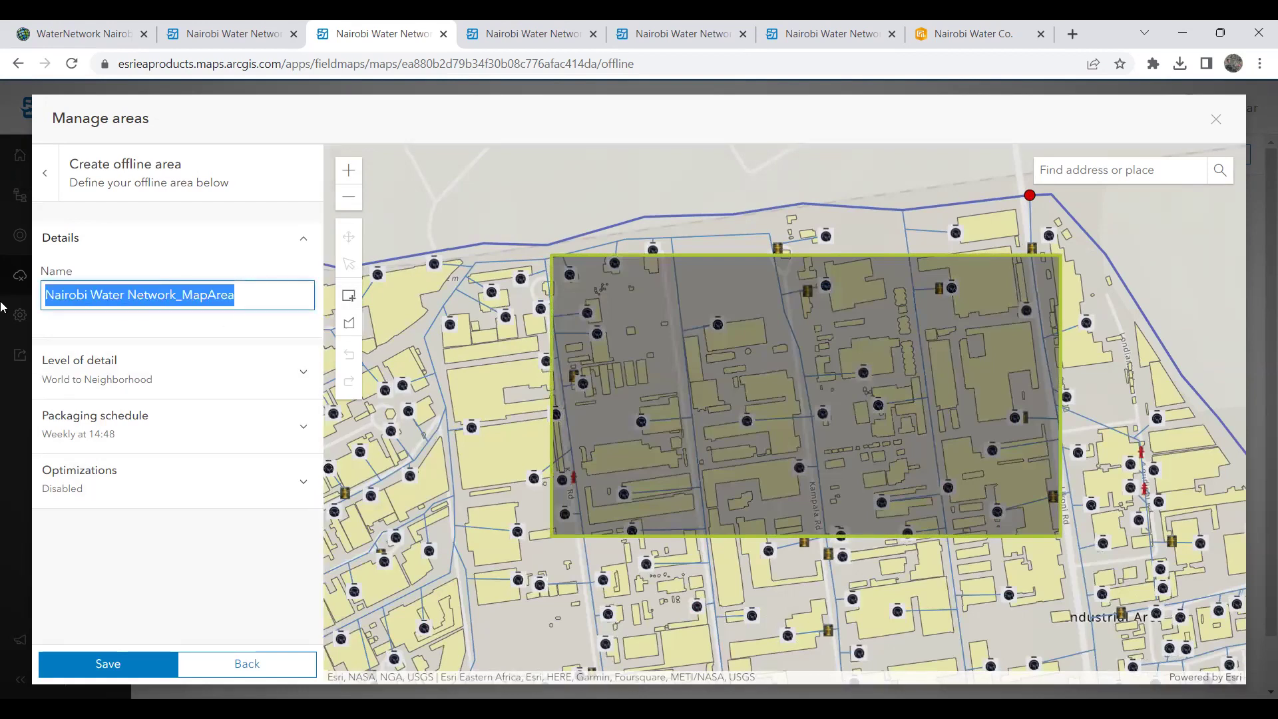
{"action": "type", "text": "ZONE B"}
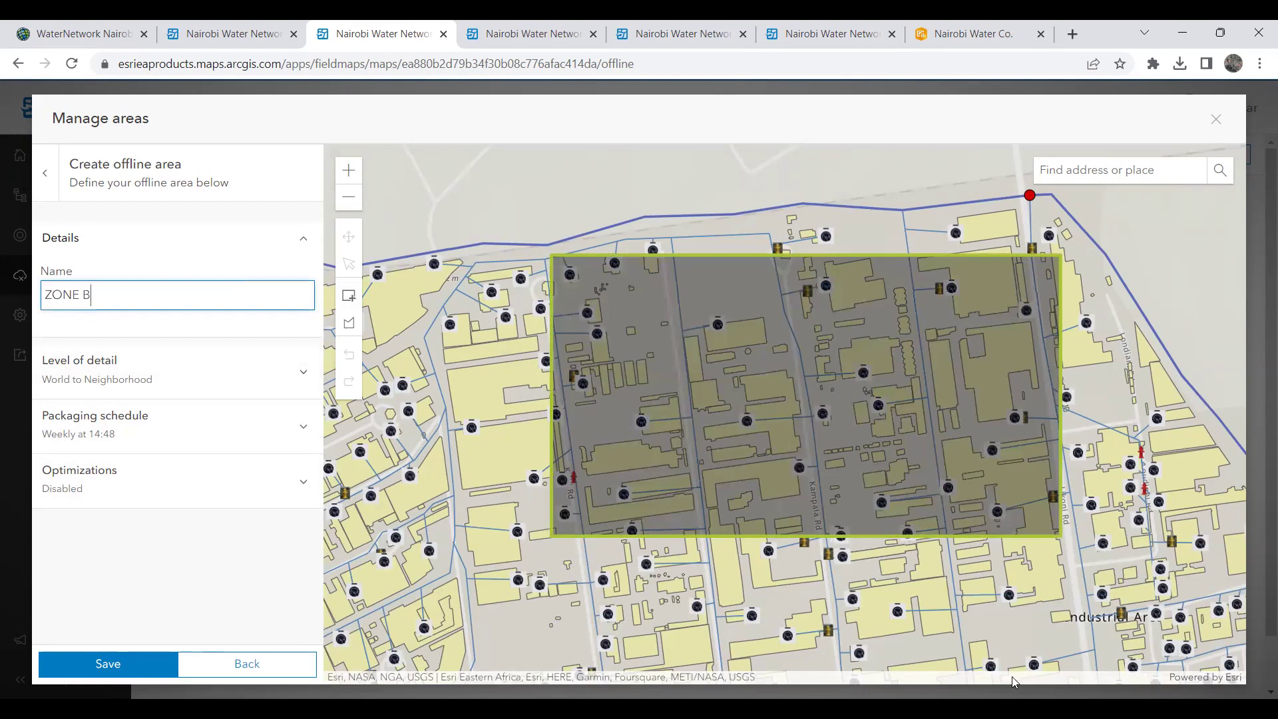
{"action": "left_click", "coordinate": [101, 665]}
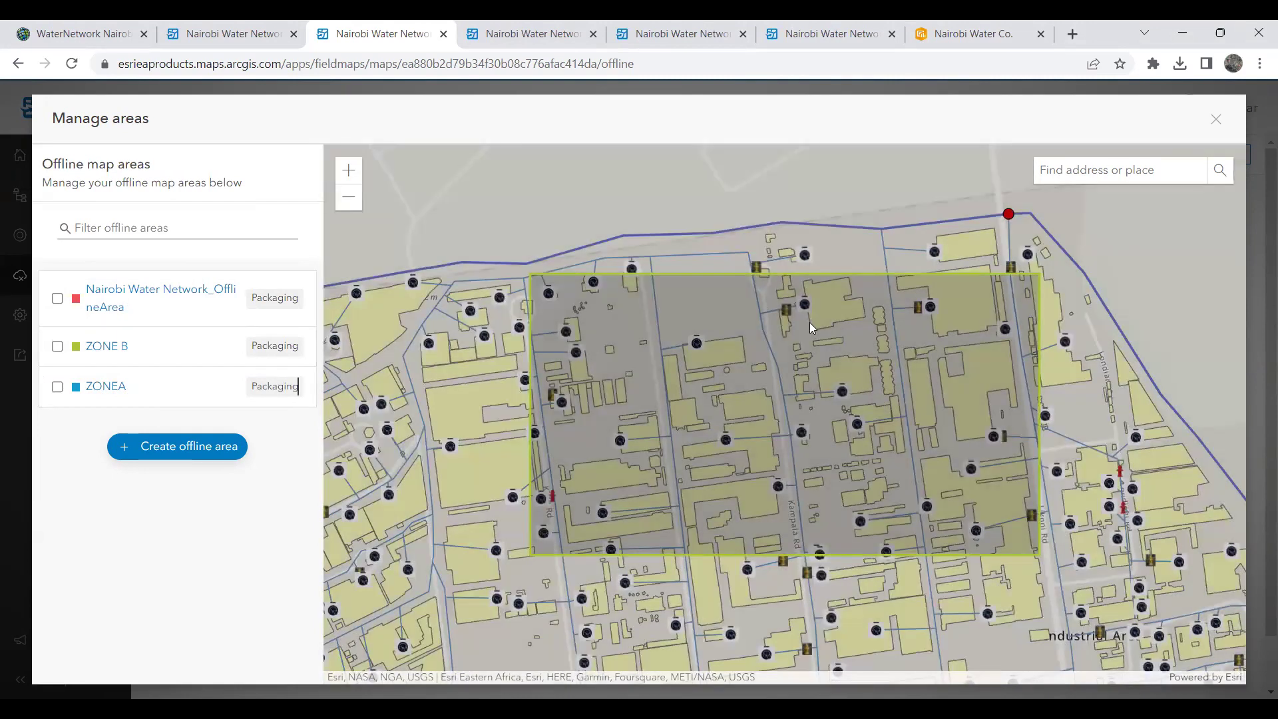
{"action": "scroll", "coordinate": [782, 379], "scroll_direction": "down", "scroll_amount": 3}
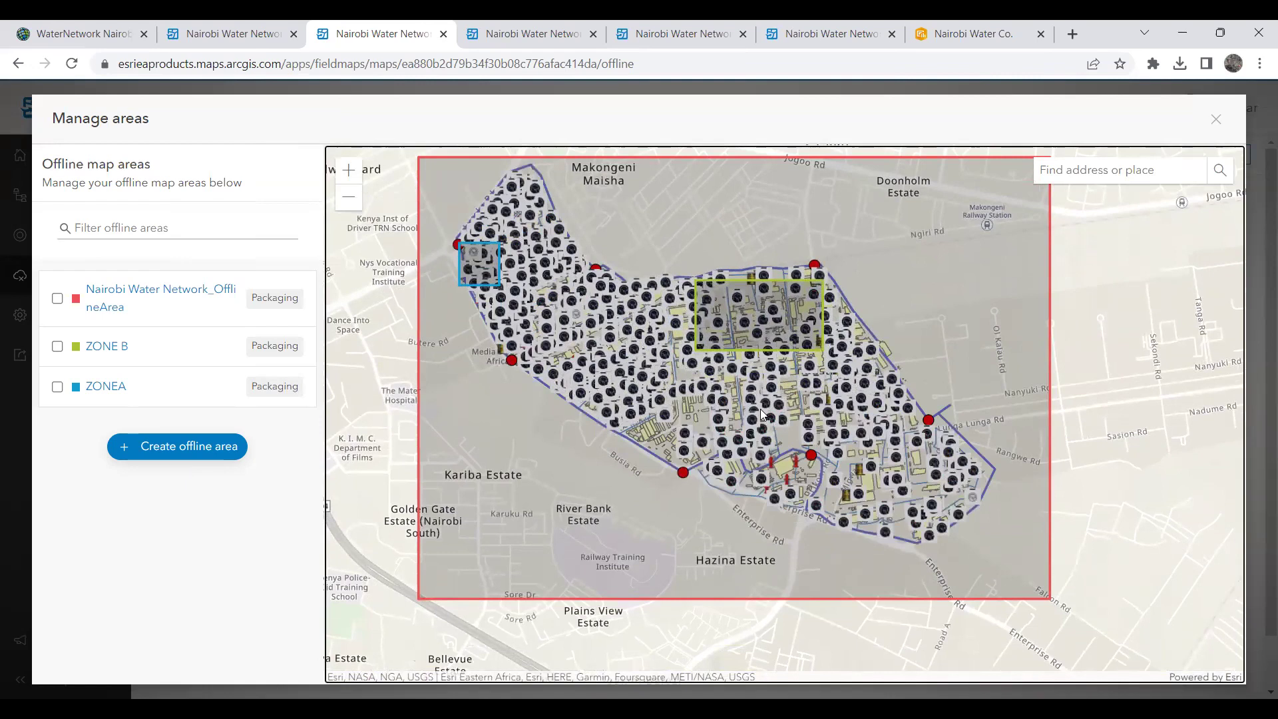
{"action": "left_click", "coordinate": [1215, 120]}
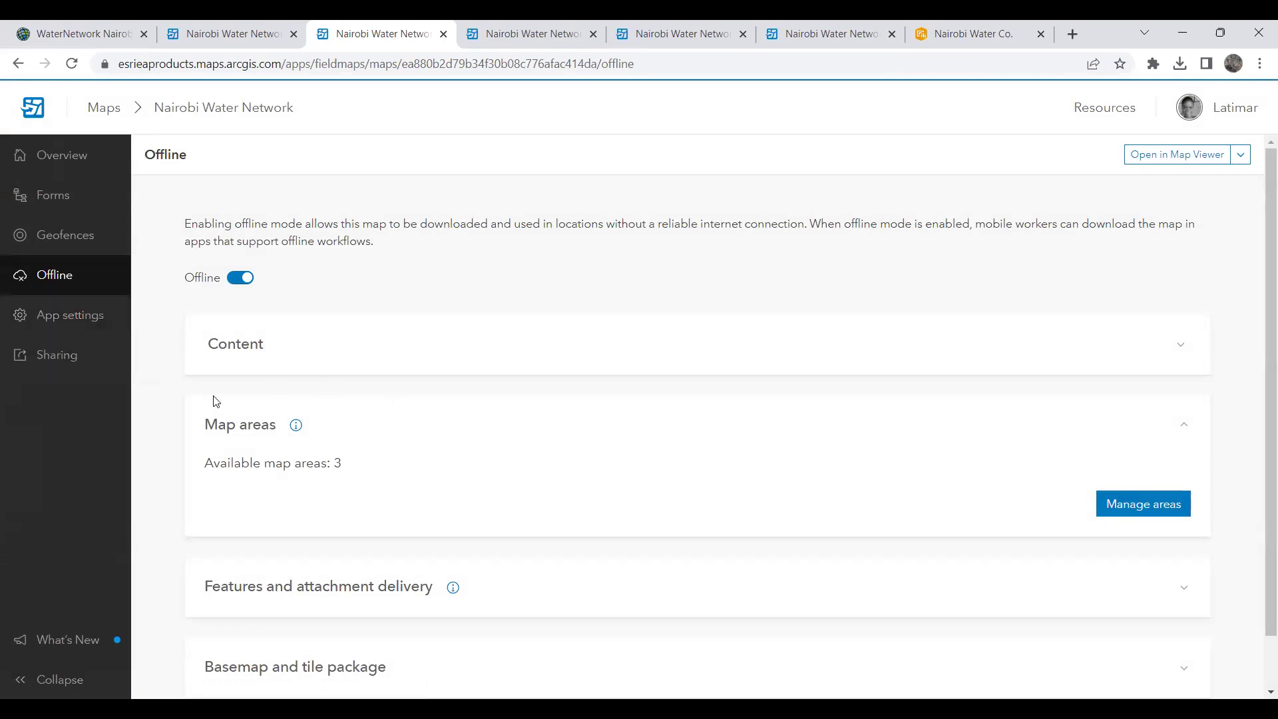
- Open the map's app settings and review the required location accuracy and its distance unit choices for data collection
{"action": "left_click", "coordinate": [59, 317]}
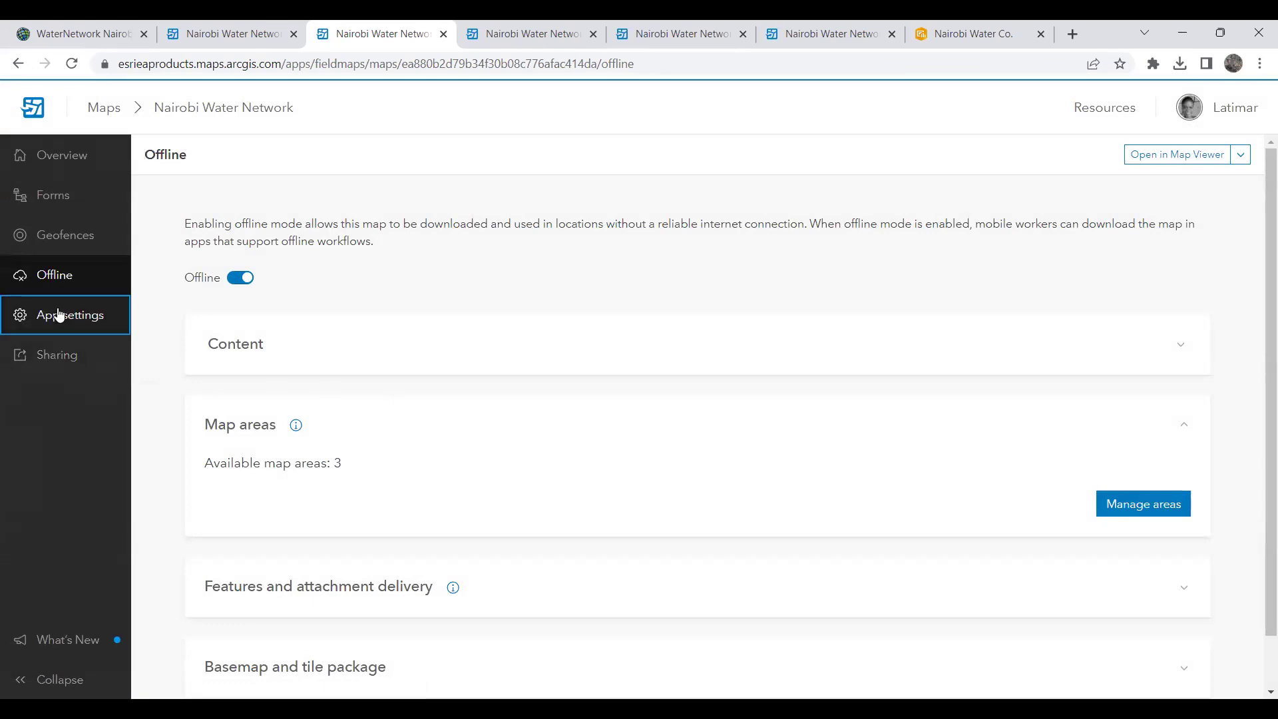
{"action": "left_click", "coordinate": [59, 317]}
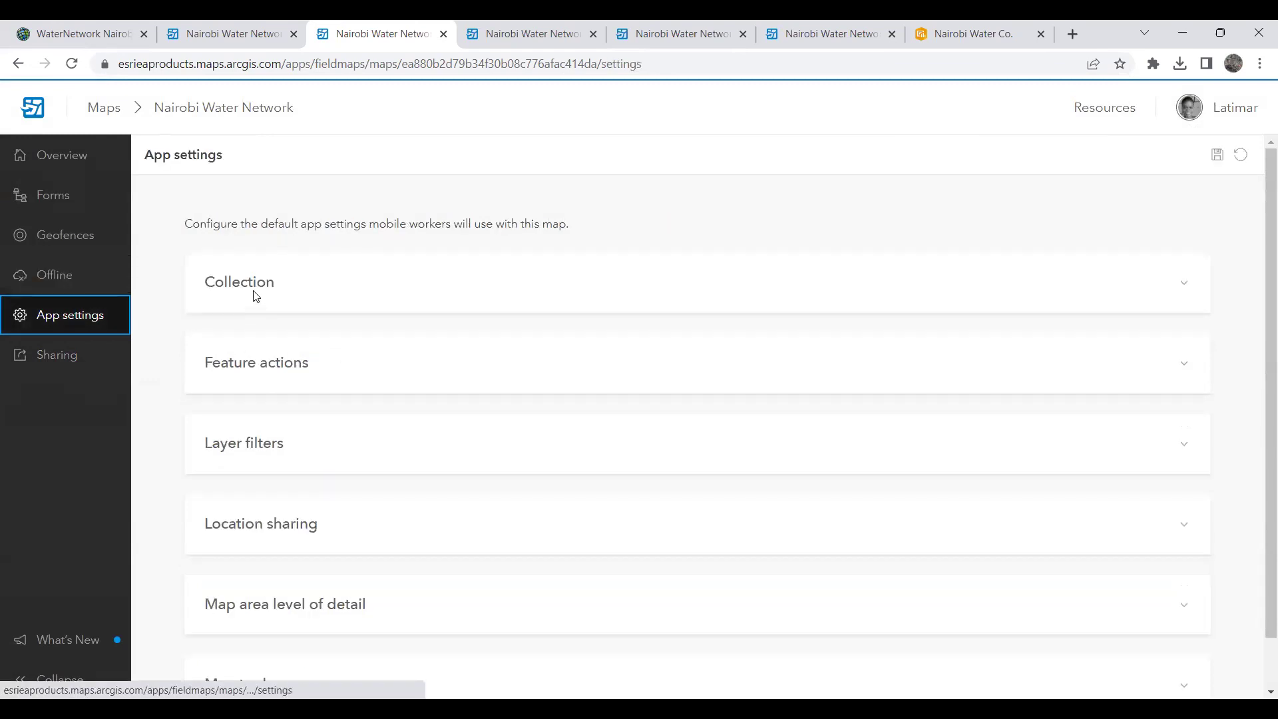
{"action": "left_click", "coordinate": [255, 293]}
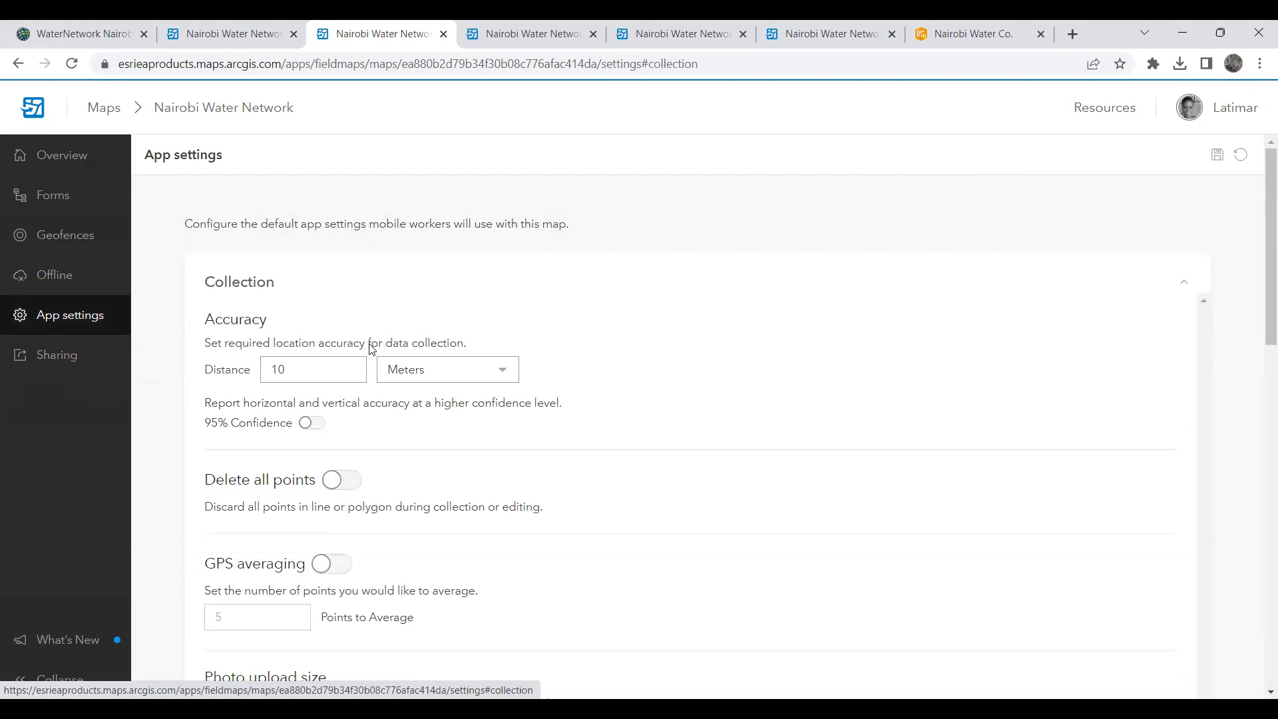
{"action": "double_click", "coordinate": [295, 370]}
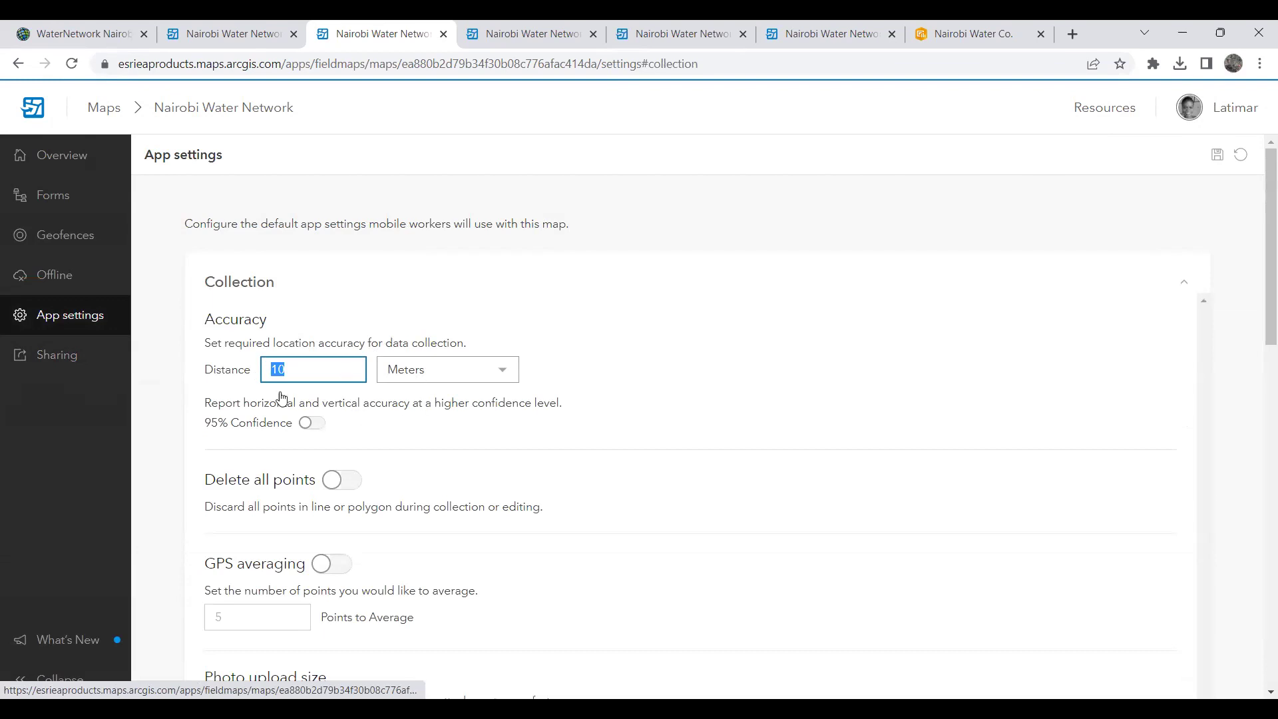
{"action": "left_click", "coordinate": [403, 370]}
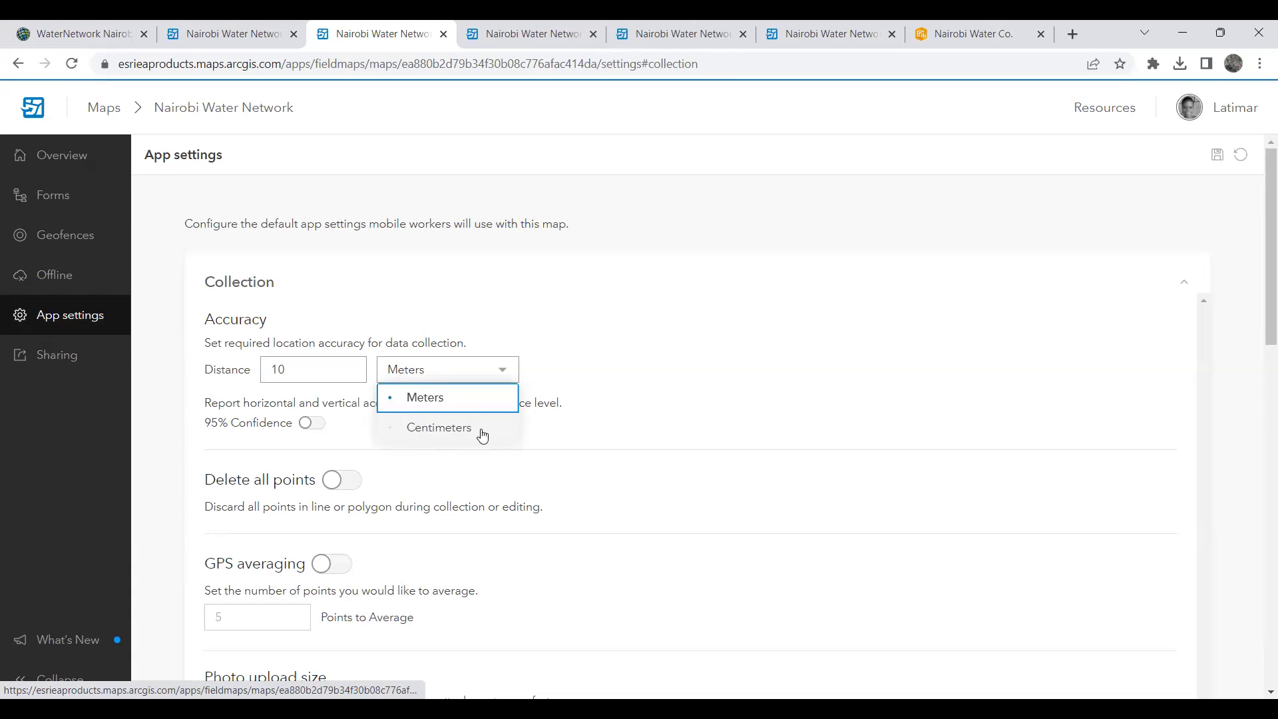
{"action": "left_click", "coordinate": [595, 417]}
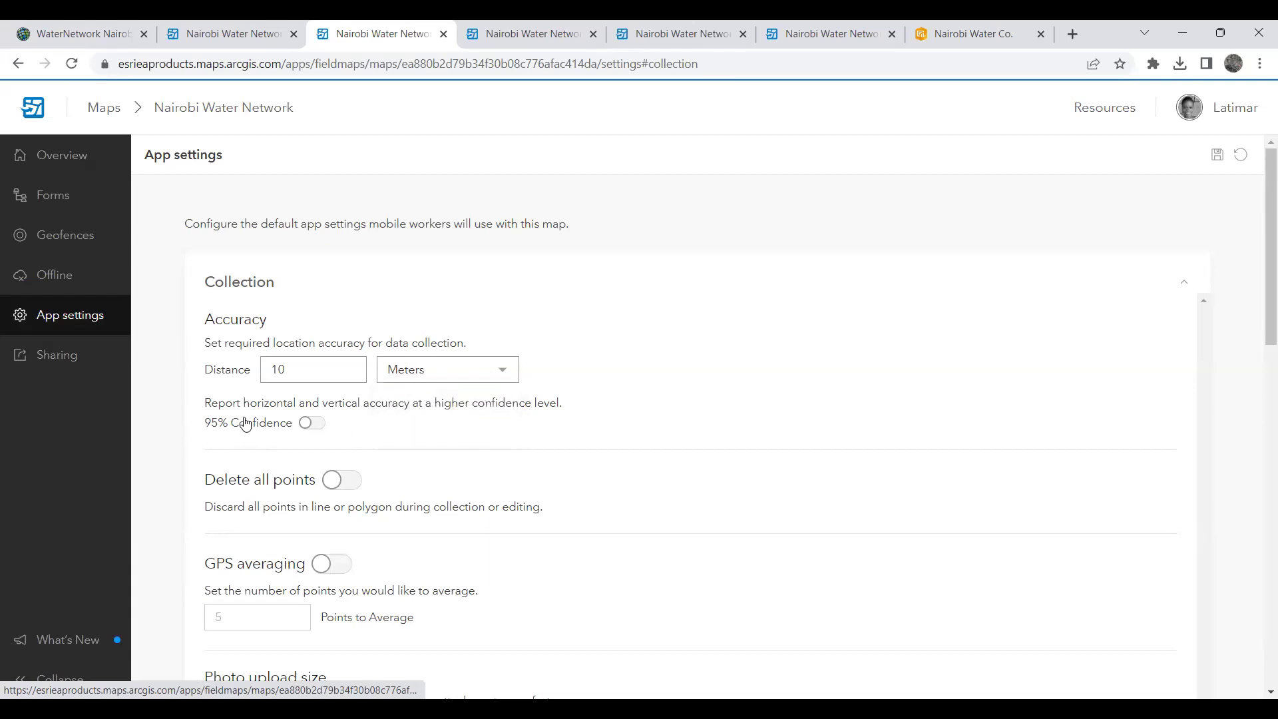
- Review the remaining collection settings, including GPS averaging, photo upload size choices, snapping, streaming and behaviour when collecting new features
{"action": "scroll", "coordinate": [366, 426], "scroll_direction": "down", "scroll_amount": 2}
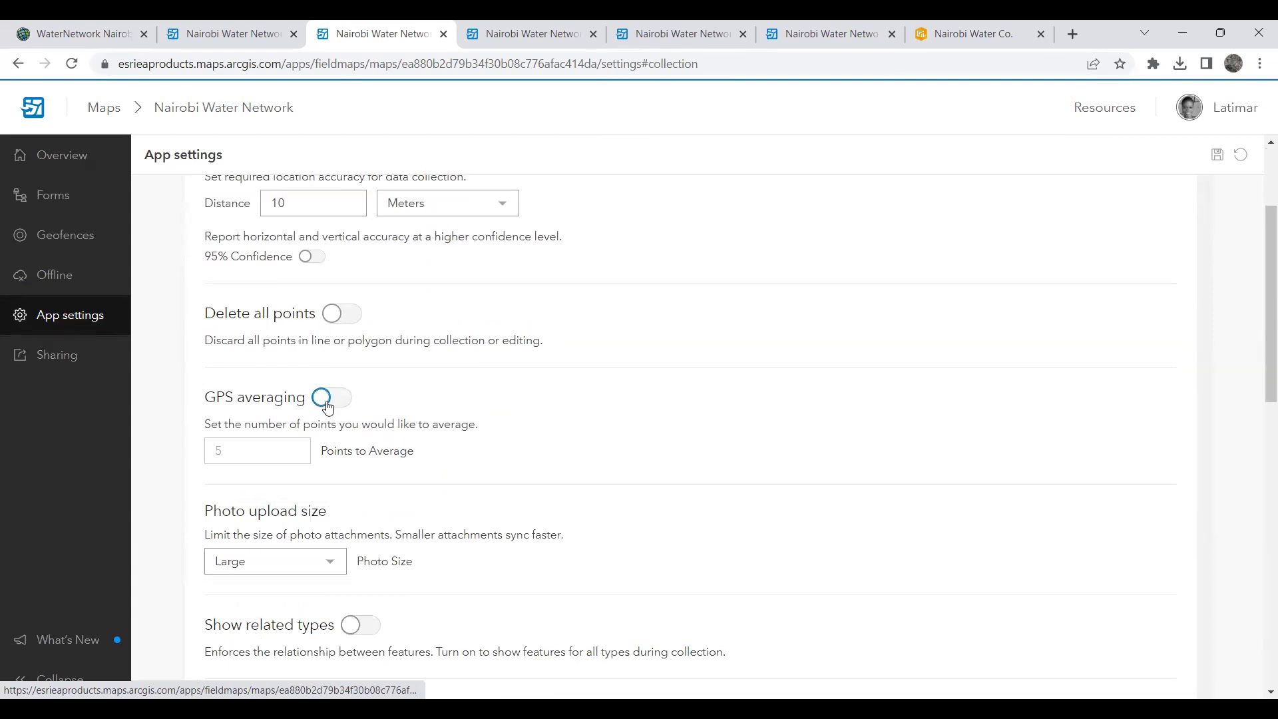
{"action": "scroll", "coordinate": [564, 466], "scroll_direction": "down", "scroll_amount": 2}
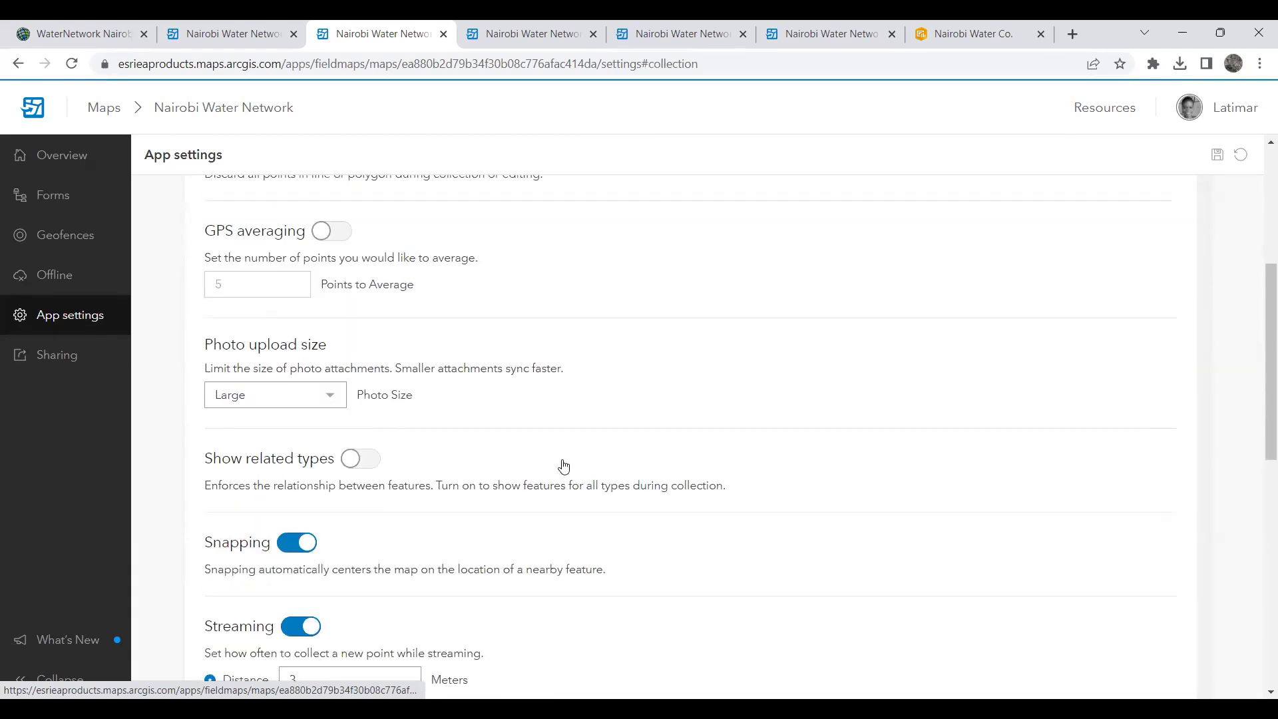
{"action": "left_click", "coordinate": [335, 396]}
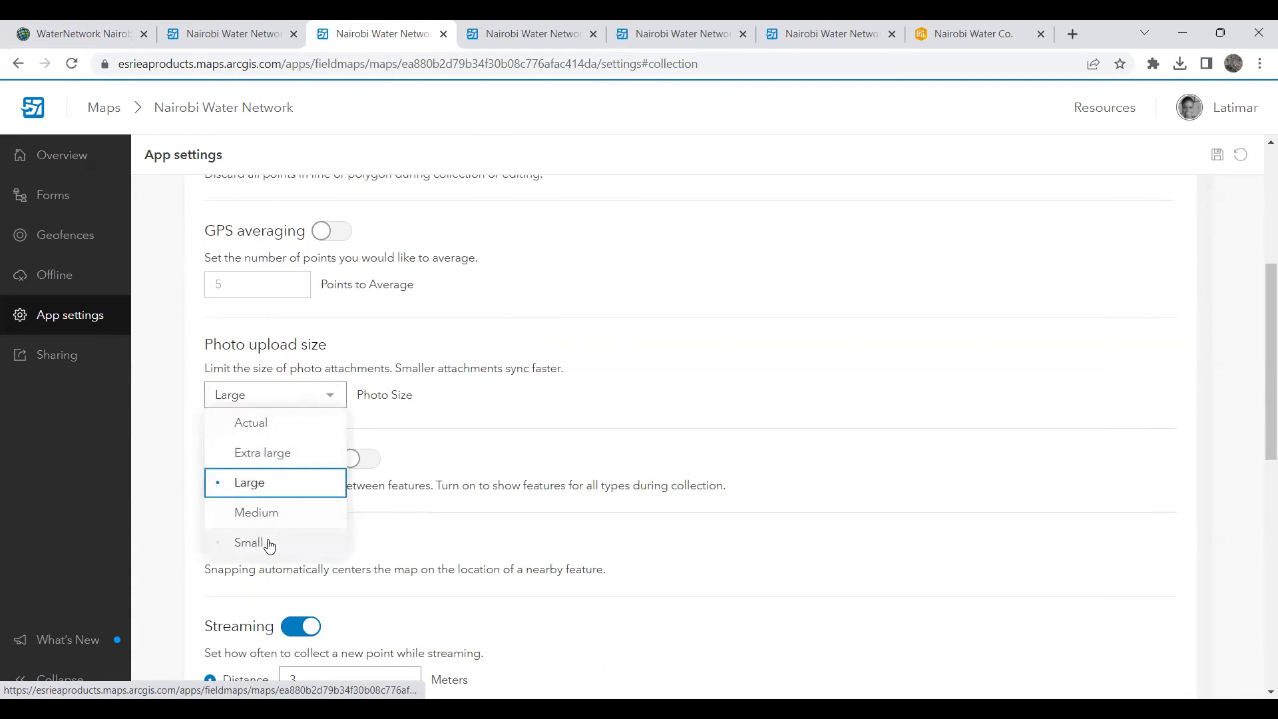
{"action": "left_click", "coordinate": [399, 442]}
{"action": "scroll", "coordinate": [599, 399], "scroll_direction": "down", "scroll_amount": 4}
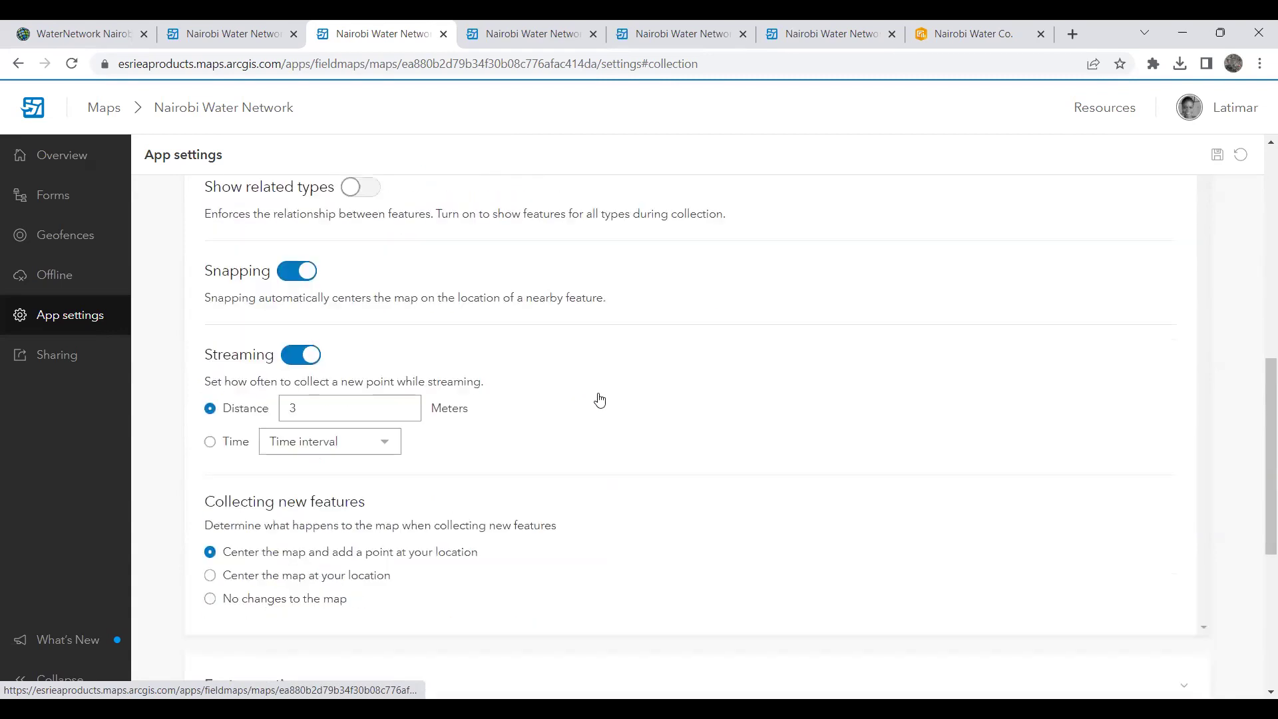
{"action": "scroll", "coordinate": [599, 400], "scroll_direction": "down", "scroll_amount": 2}
{"action": "scroll", "coordinate": [596, 402], "scroll_direction": "down", "scroll_amount": 2}
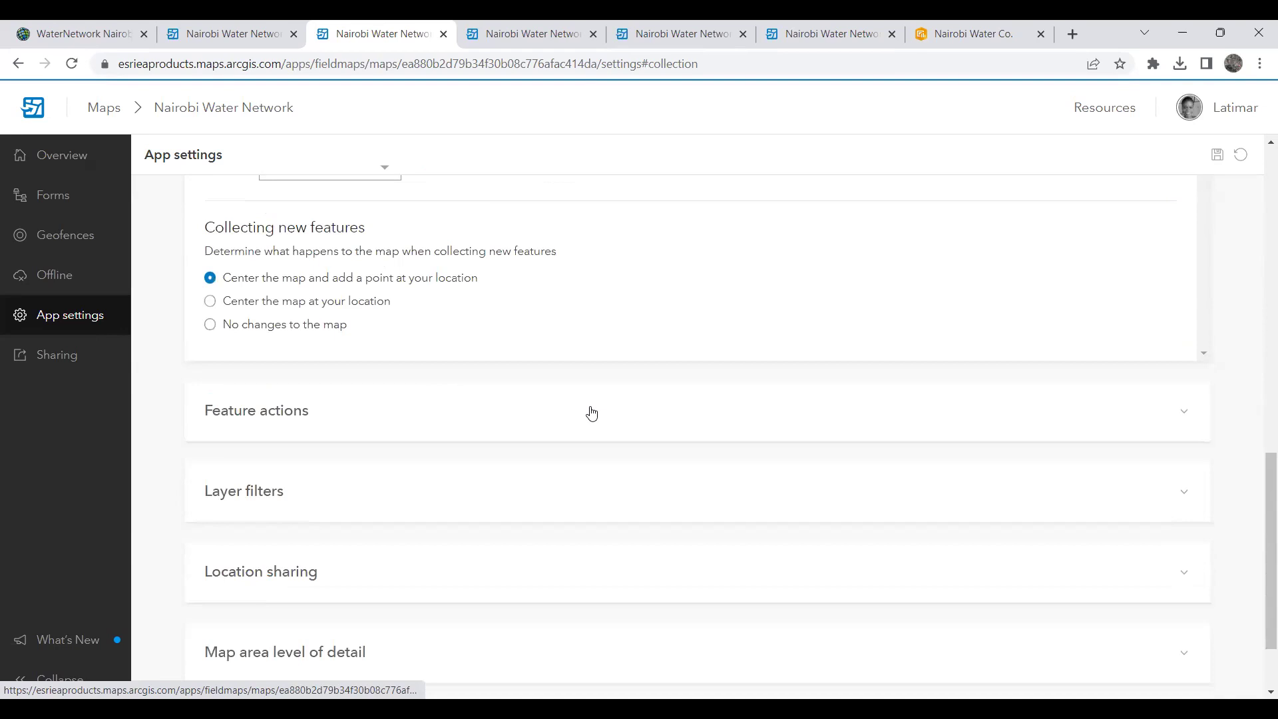
- Review the feature actions and layer filter options in the map's app settings
{"action": "left_click", "coordinate": [592, 413]}
{"action": "scroll", "coordinate": [508, 380], "scroll_direction": "down", "scroll_amount": 3}
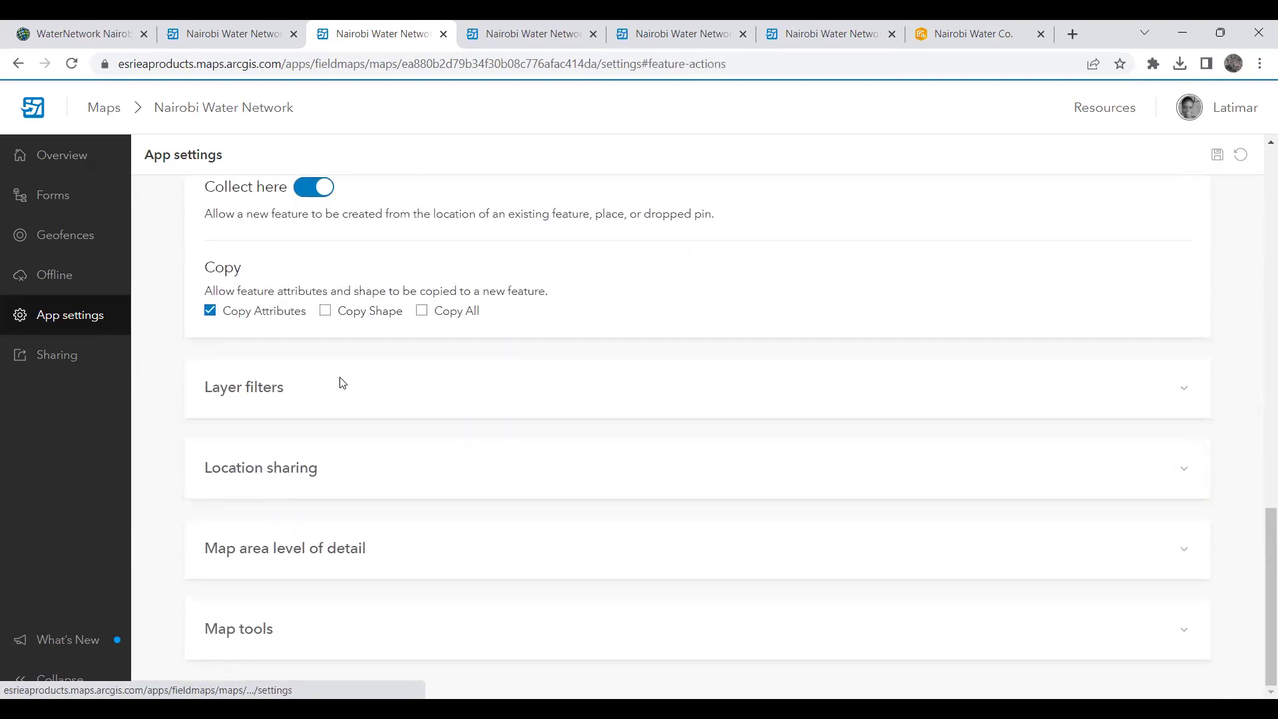
{"action": "left_click", "coordinate": [342, 386]}
{"action": "scroll", "coordinate": [373, 389], "scroll_direction": "down", "scroll_amount": 2}
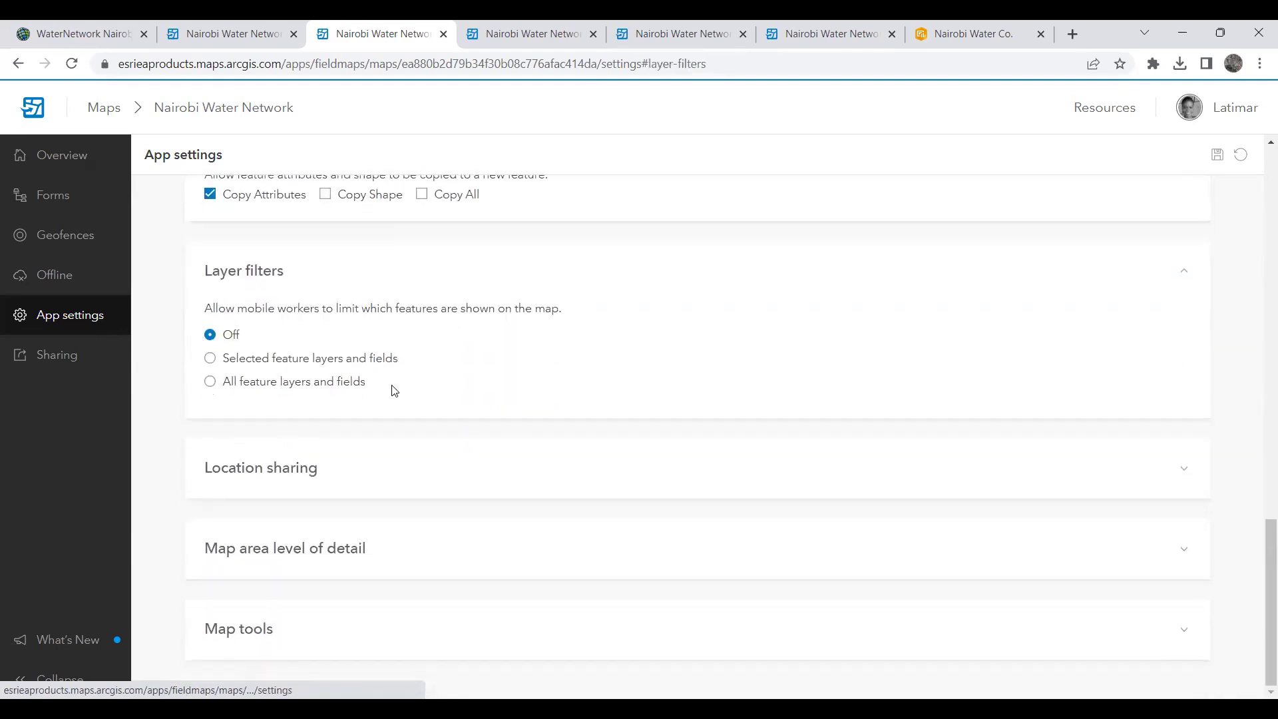
- Expand the location sharing settings, make location sharing required for the map and switch the requirement back off
{"action": "left_click", "coordinate": [274, 471]}
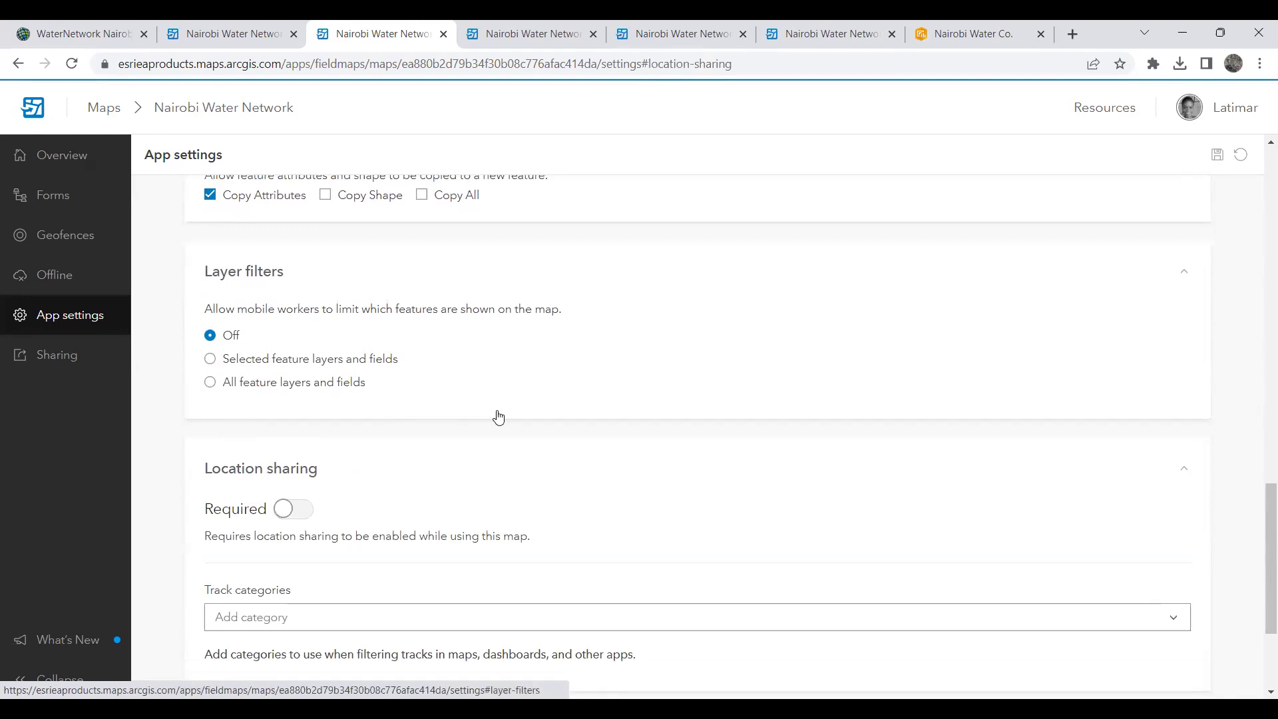
{"action": "scroll", "coordinate": [499, 412], "scroll_direction": "down", "scroll_amount": 3}
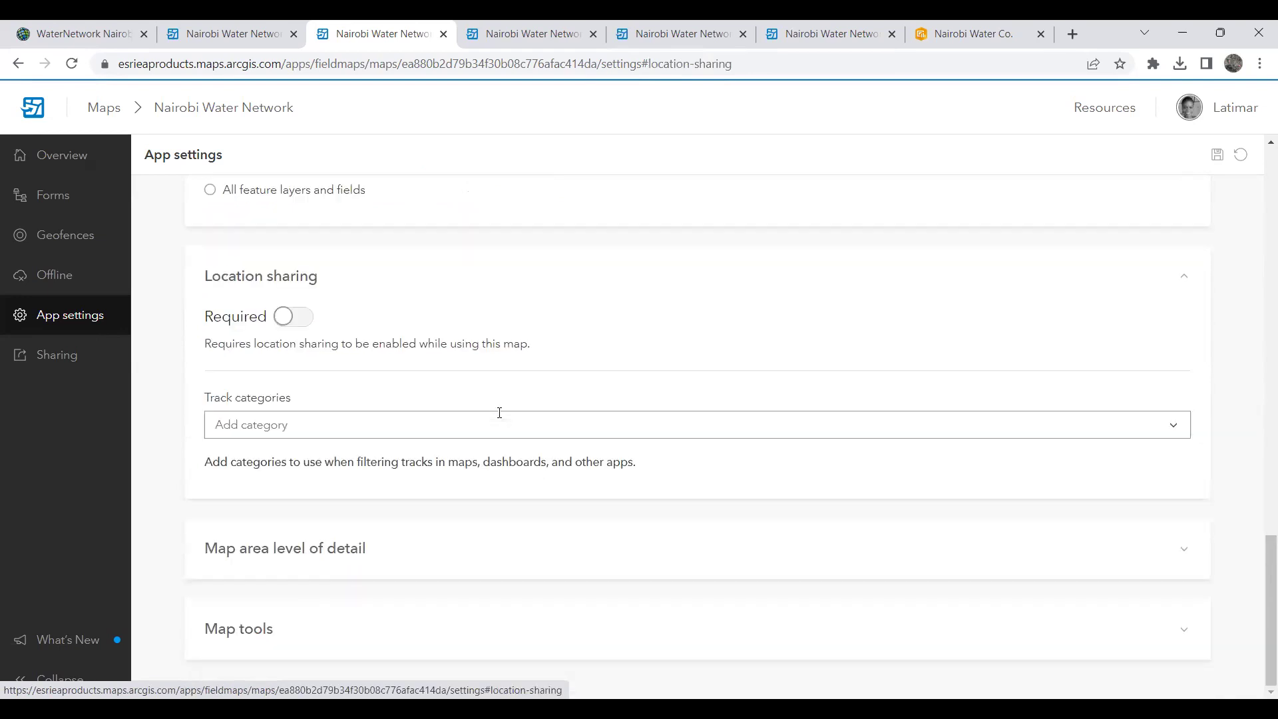
{"action": "left_click", "coordinate": [289, 315]}
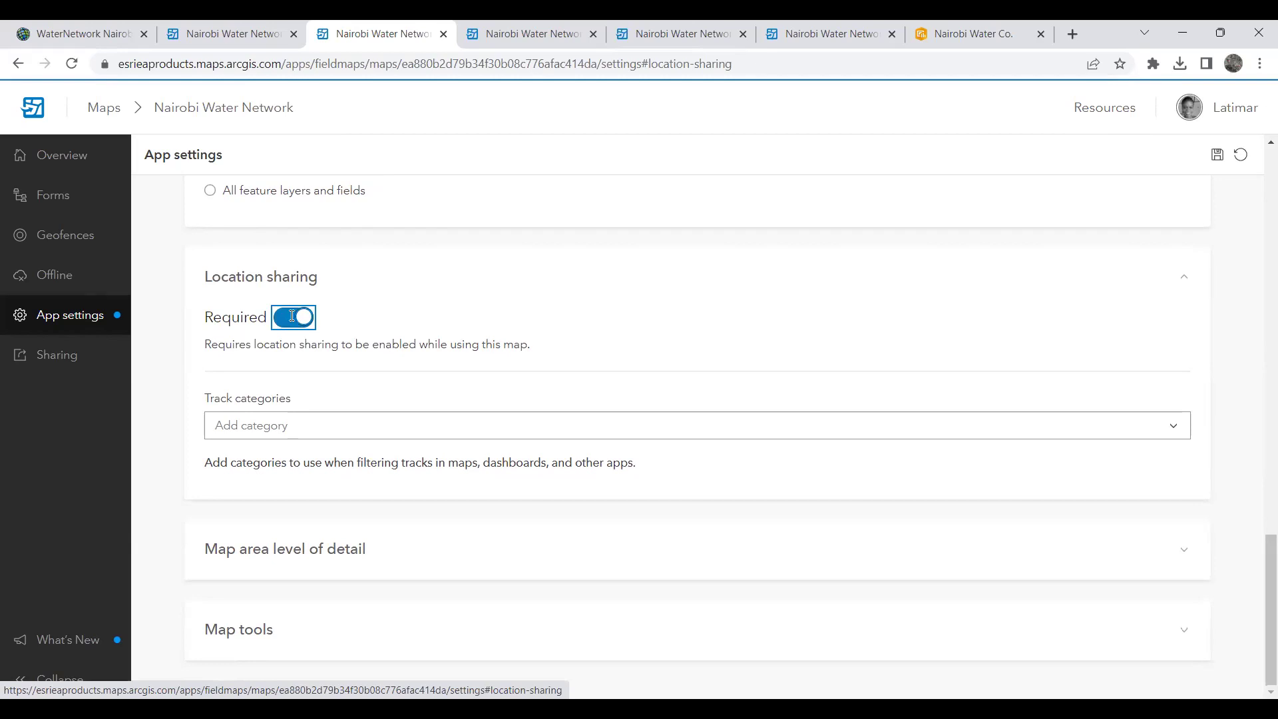
{"action": "left_click", "coordinate": [286, 317]}
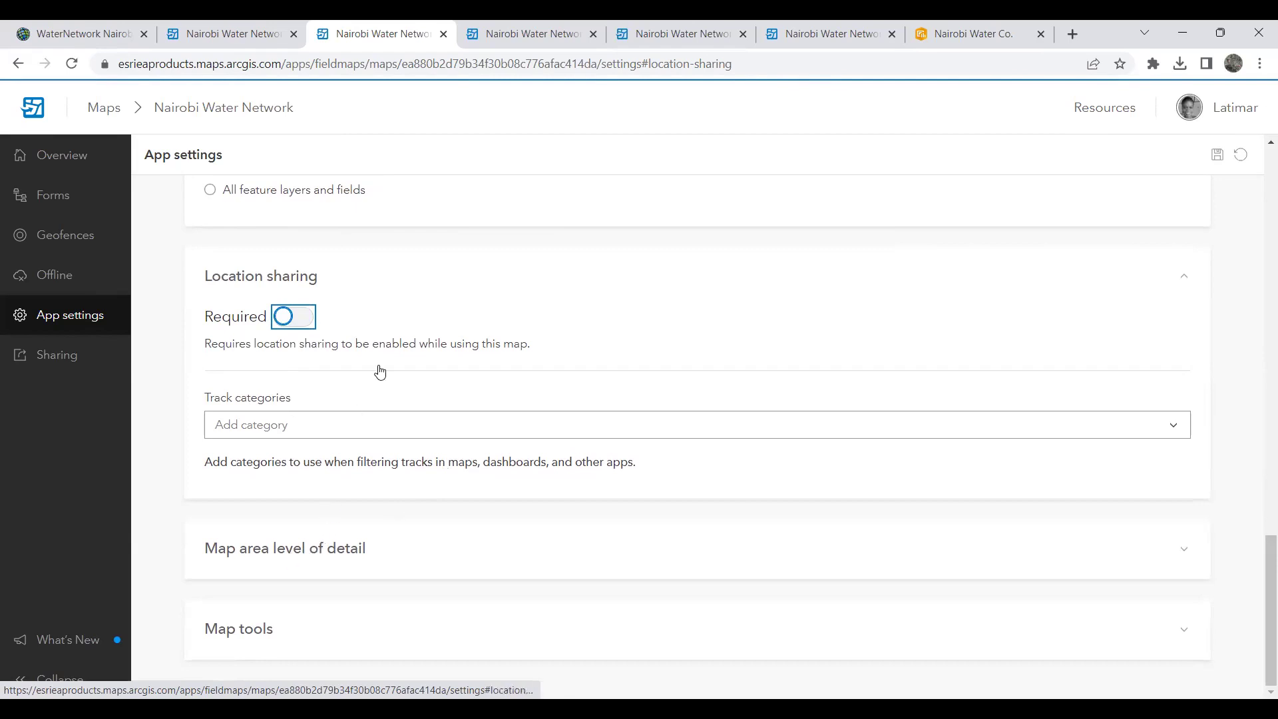
{"action": "scroll", "coordinate": [380, 372], "scroll_direction": "up", "scroll_amount": 8}
{"action": "scroll", "coordinate": [250, 442], "scroll_direction": "down", "scroll_amount": 4}
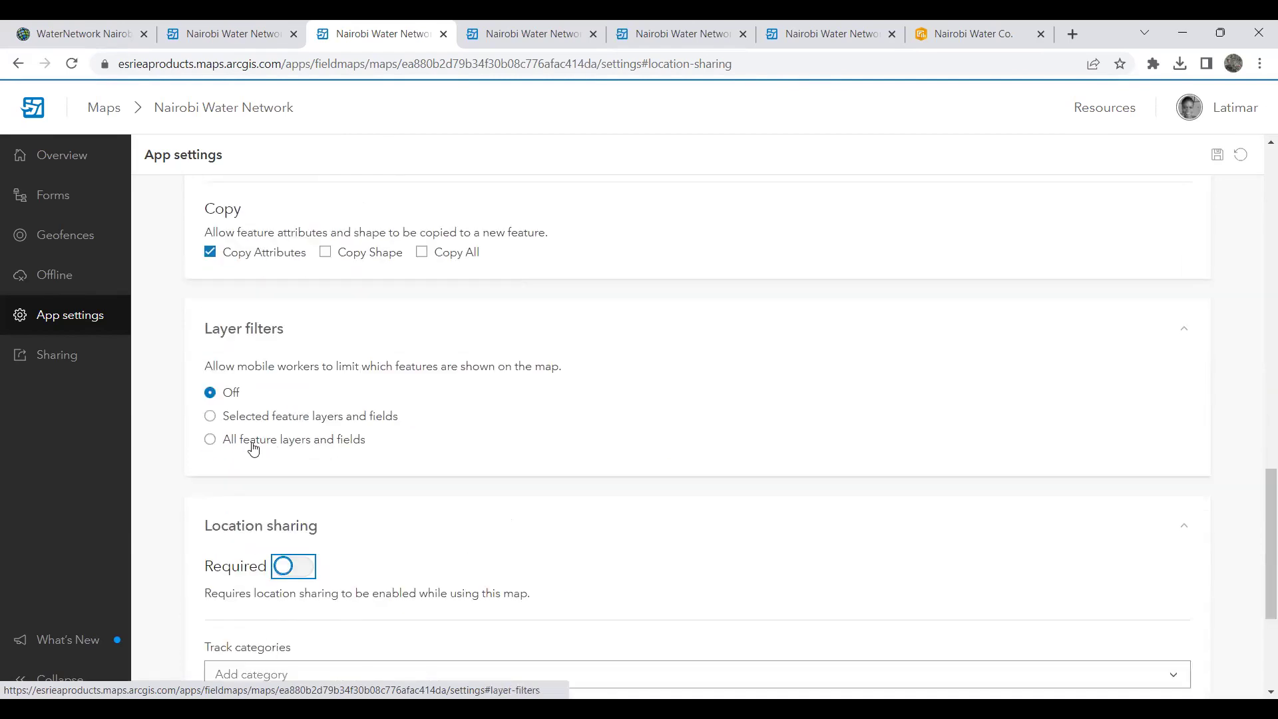
- Open the map's sharing settings and save its sharing level as Organization
{"action": "left_click", "coordinate": [128, 366]}
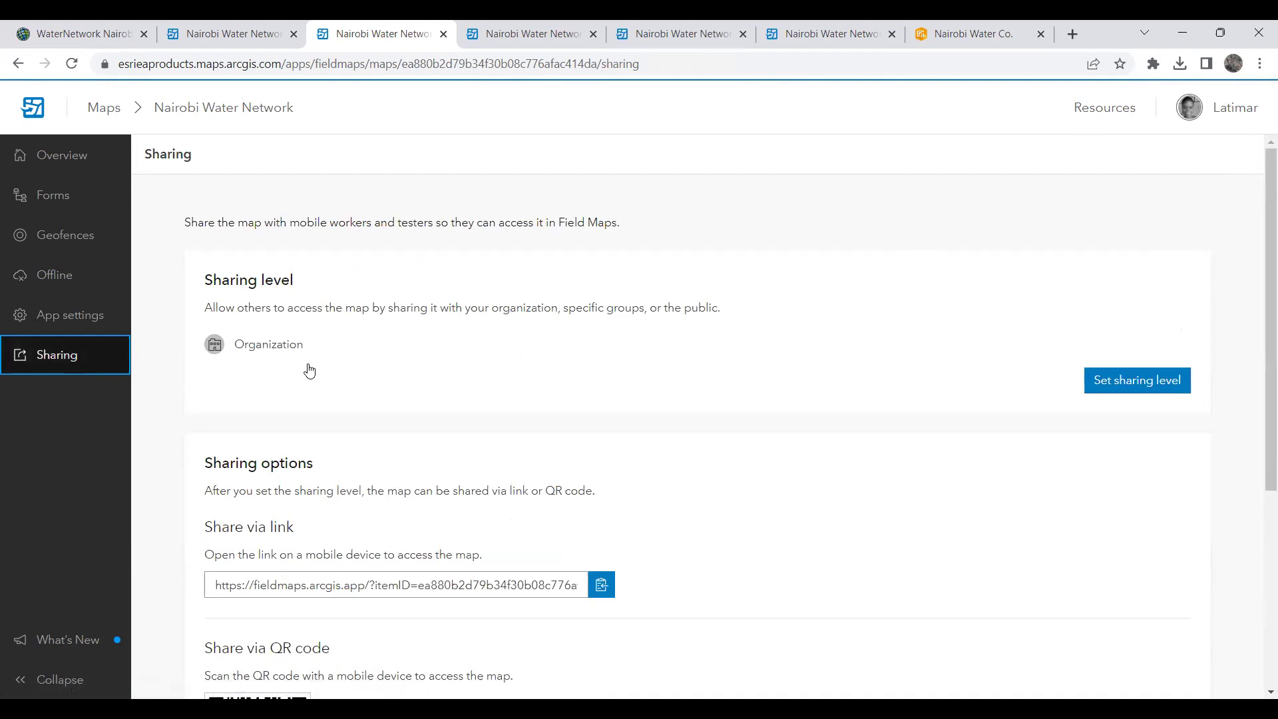
{"action": "left_click", "coordinate": [1095, 396]}
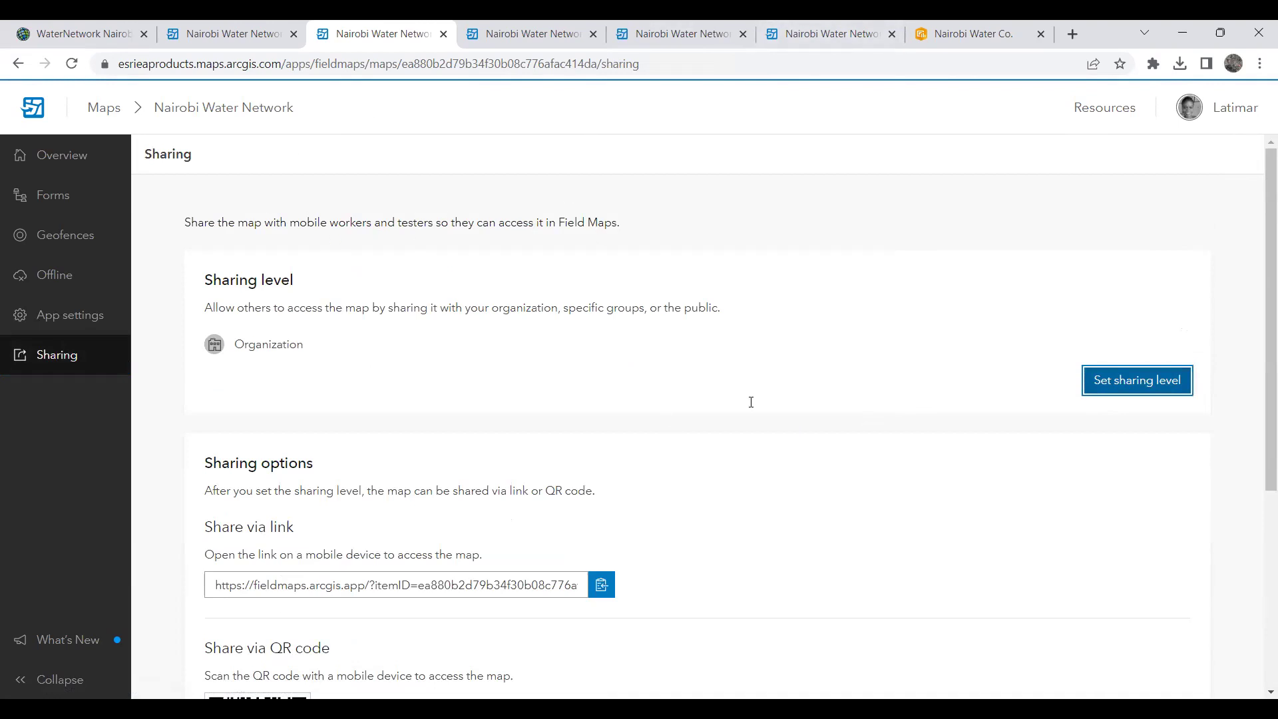
{"action": "key", "text": "Return"}
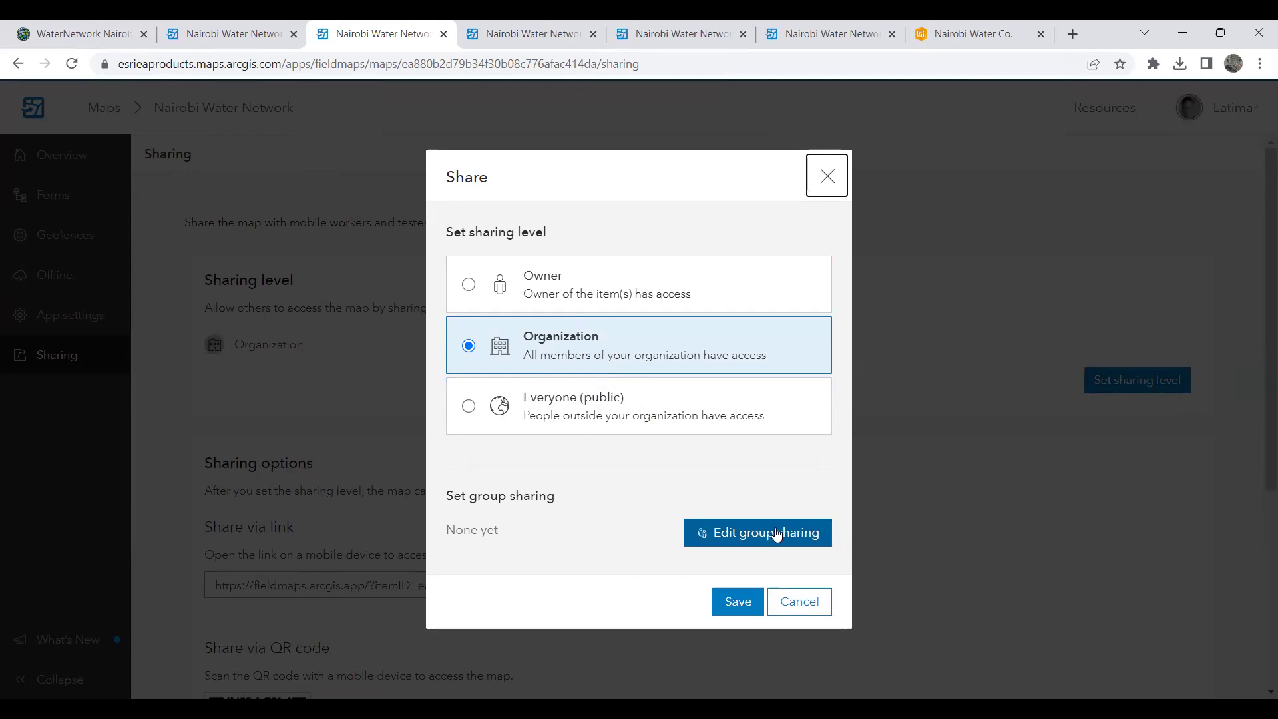
{"action": "left_click", "coordinate": [743, 602]}
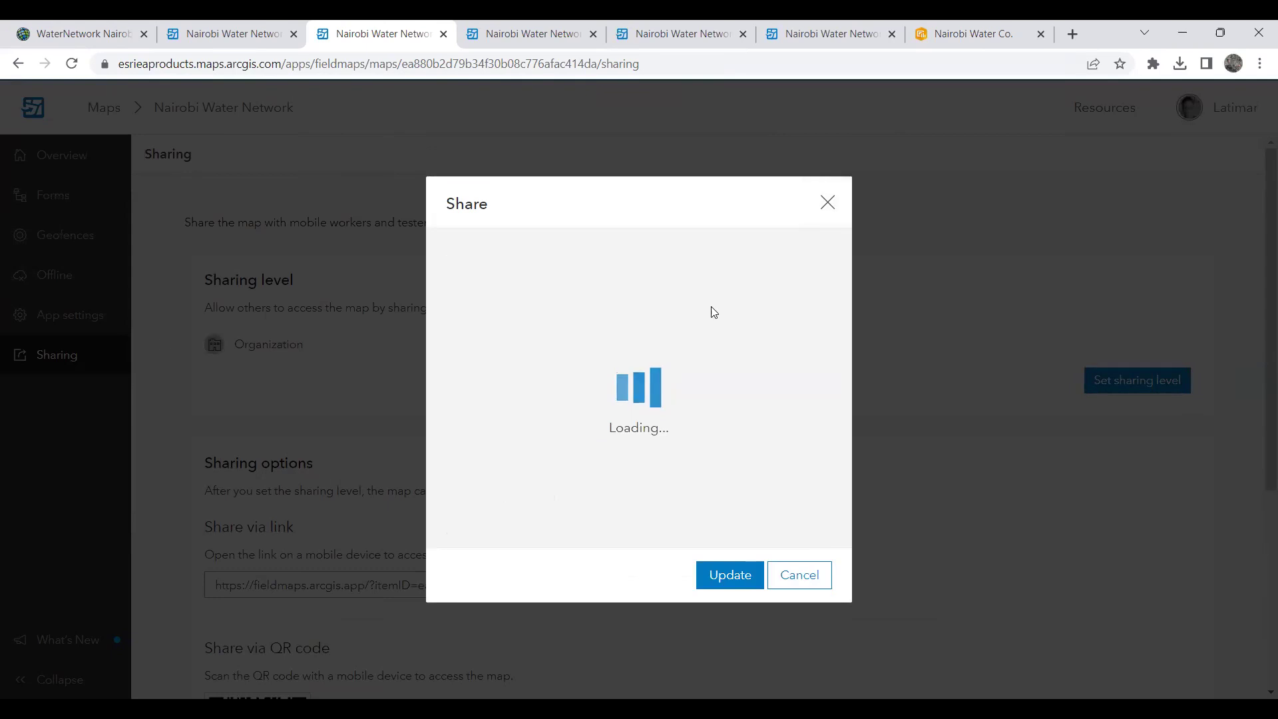
- Review the options for sharing the map via link and QR code
{"action": "left_click", "coordinate": [152, 321]}
{"action": "scroll", "coordinate": [765, 275], "scroll_direction": "down", "scroll_amount": 3}
{"action": "scroll", "coordinate": [470, 410], "scroll_direction": "down", "scroll_amount": 2}
{"action": "scroll", "coordinate": [556, 403], "scroll_direction": "up", "scroll_amount": 5}
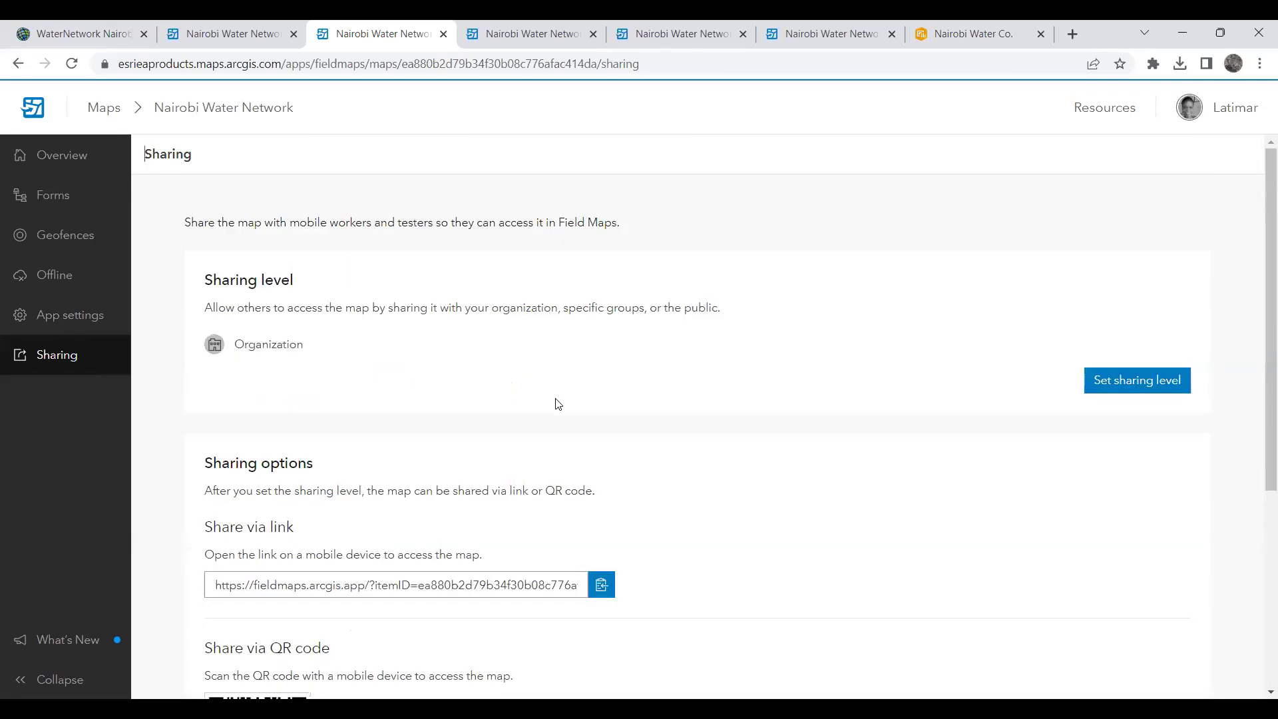
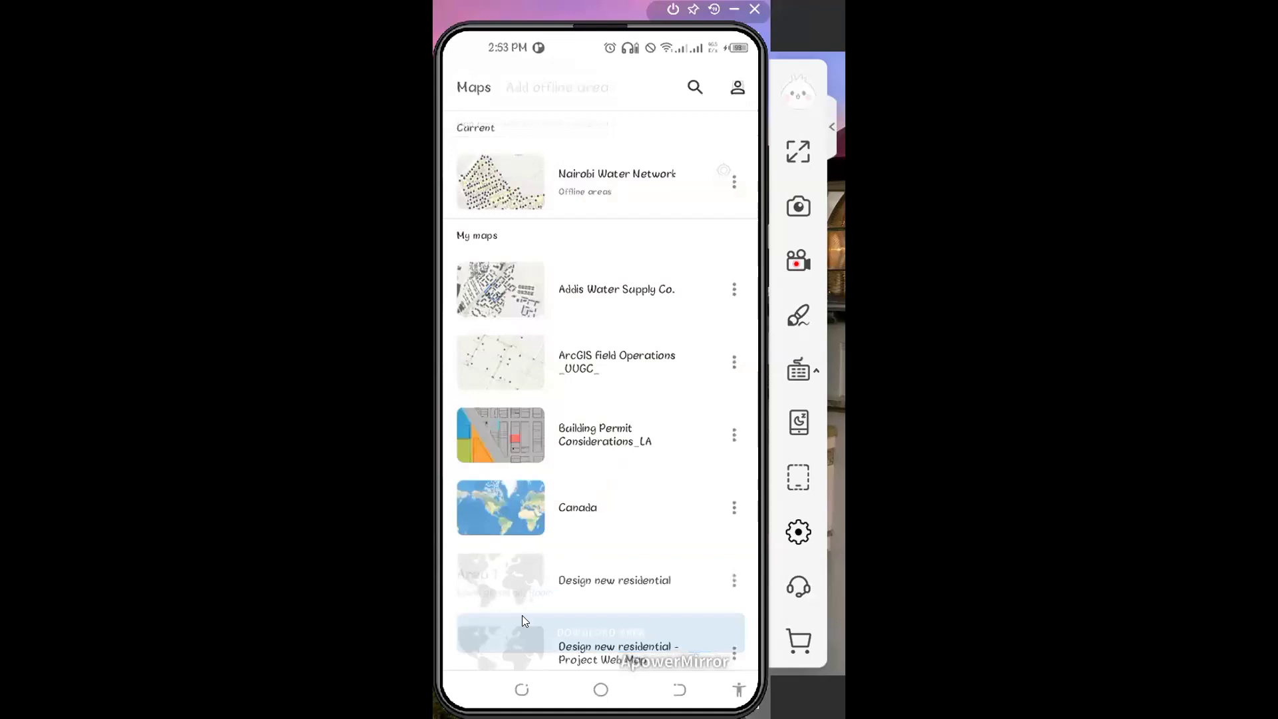
- On the mirrored phone, open the Nairobi Water Network map in Field Maps and examine the feature types available to collect
{"action": "right_click", "coordinate": [545, 303]}
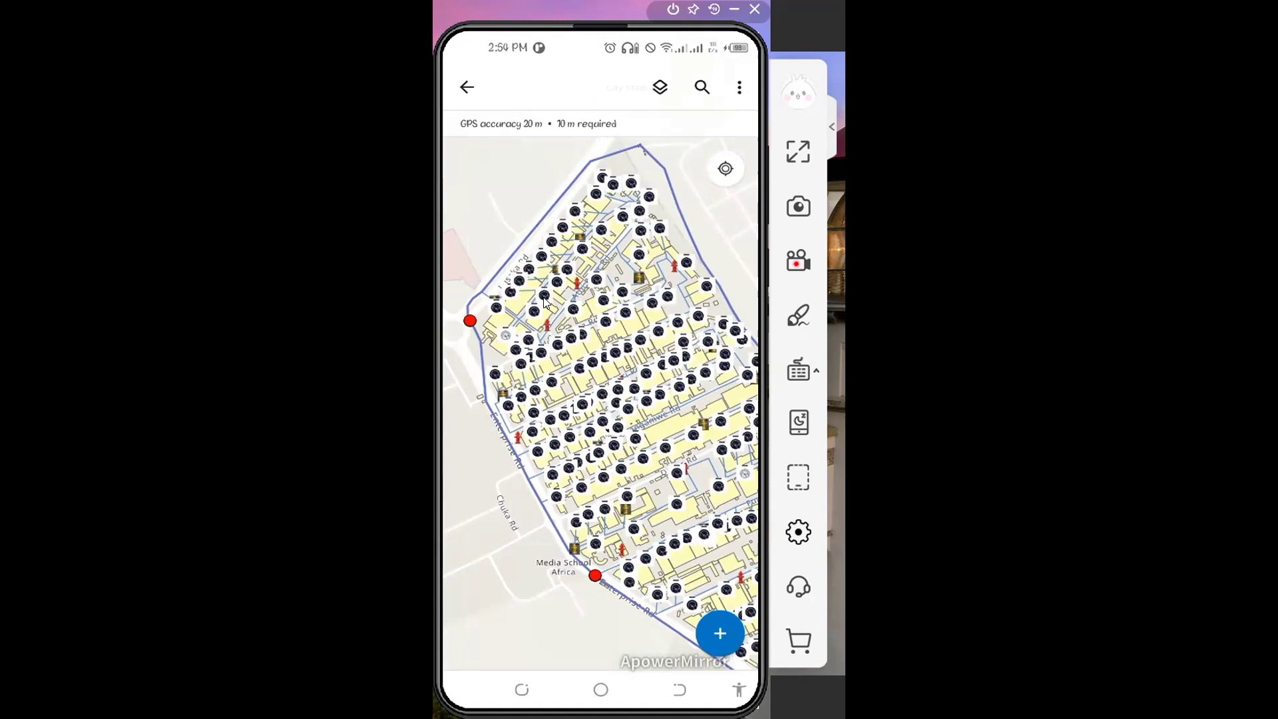
{"action": "left_click", "coordinate": [702, 626]}
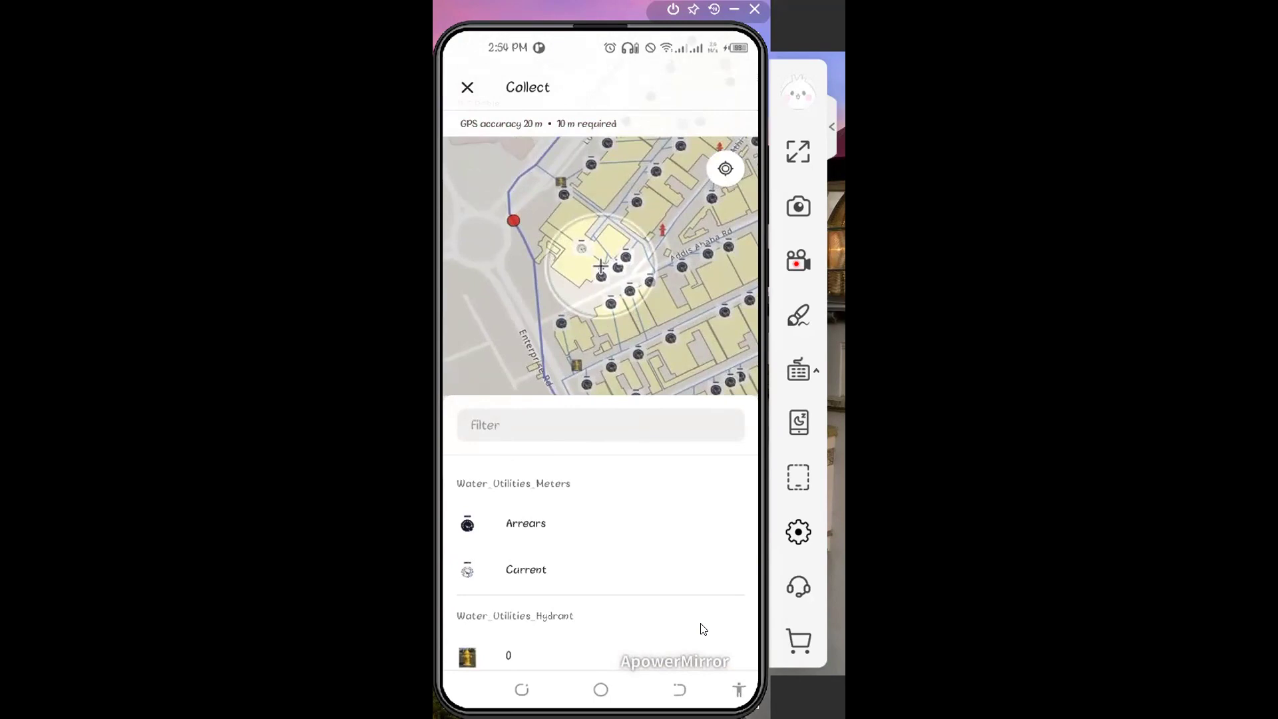
{"action": "scroll", "coordinate": [703, 629], "scroll_direction": "down", "scroll_amount": 5}
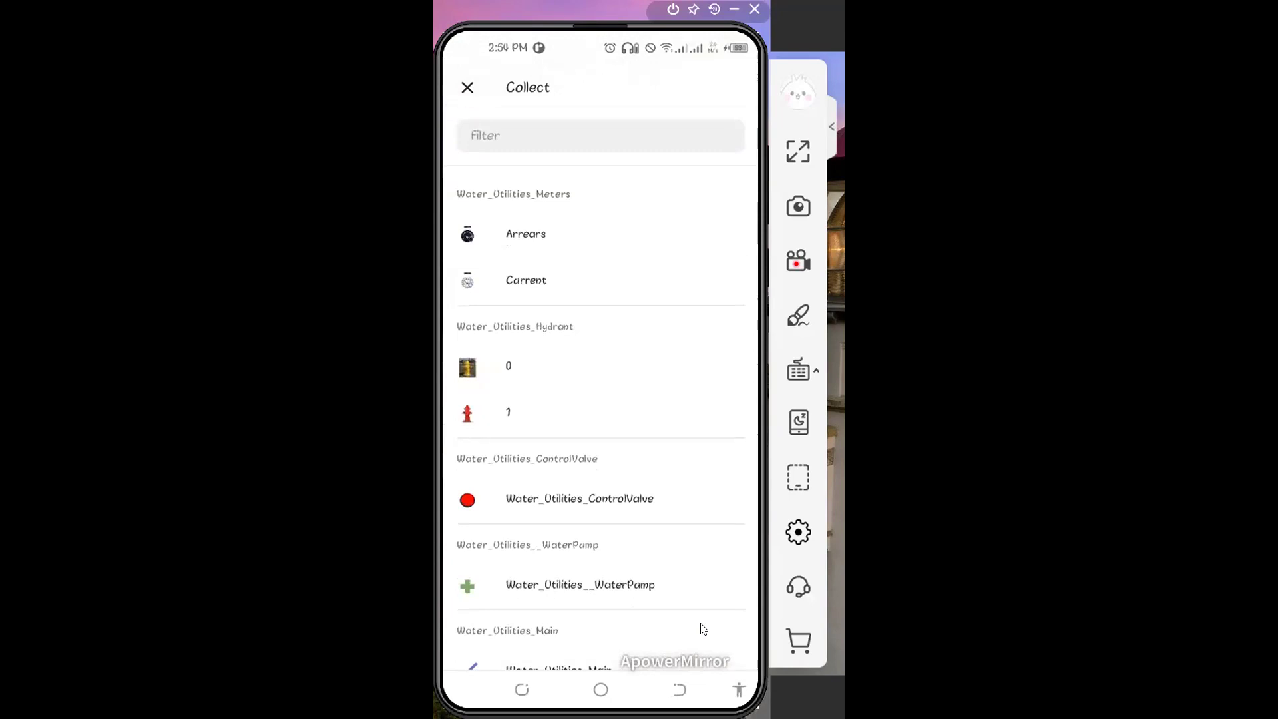
{"action": "scroll", "coordinate": [703, 629], "scroll_direction": "down", "scroll_amount": 2}
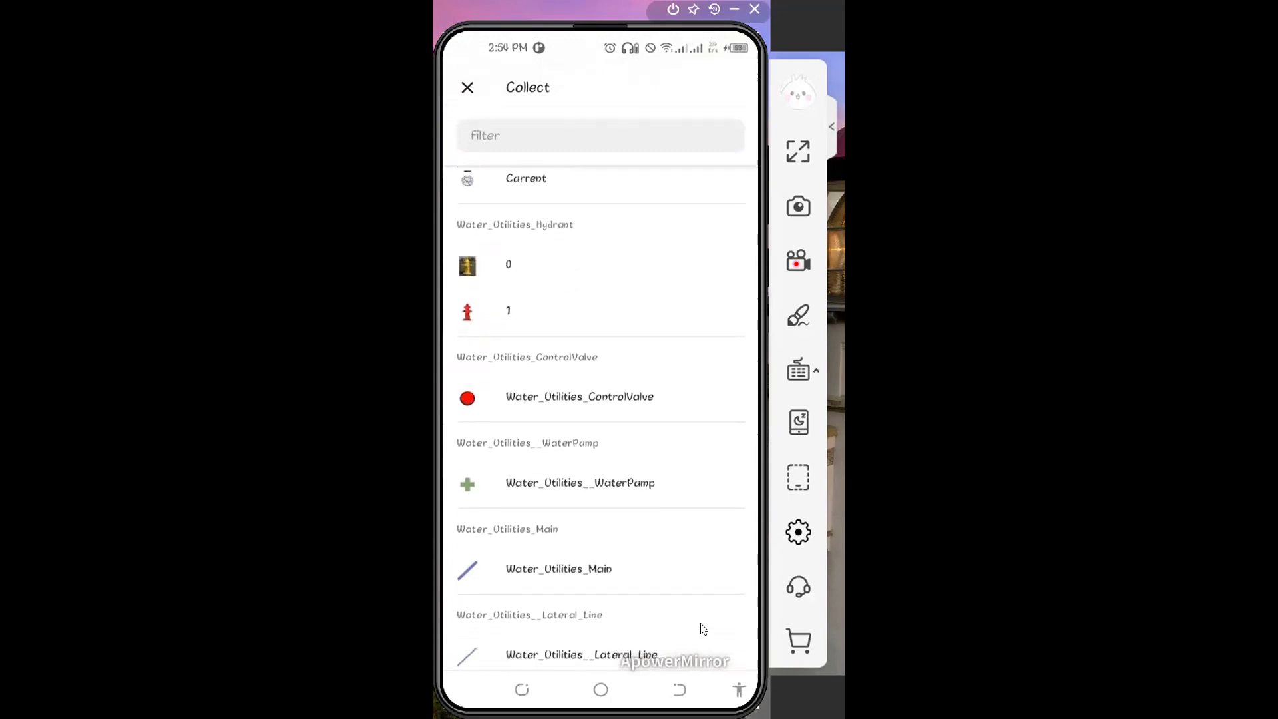
{"action": "scroll", "coordinate": [703, 629], "scroll_direction": "down", "scroll_amount": 2}
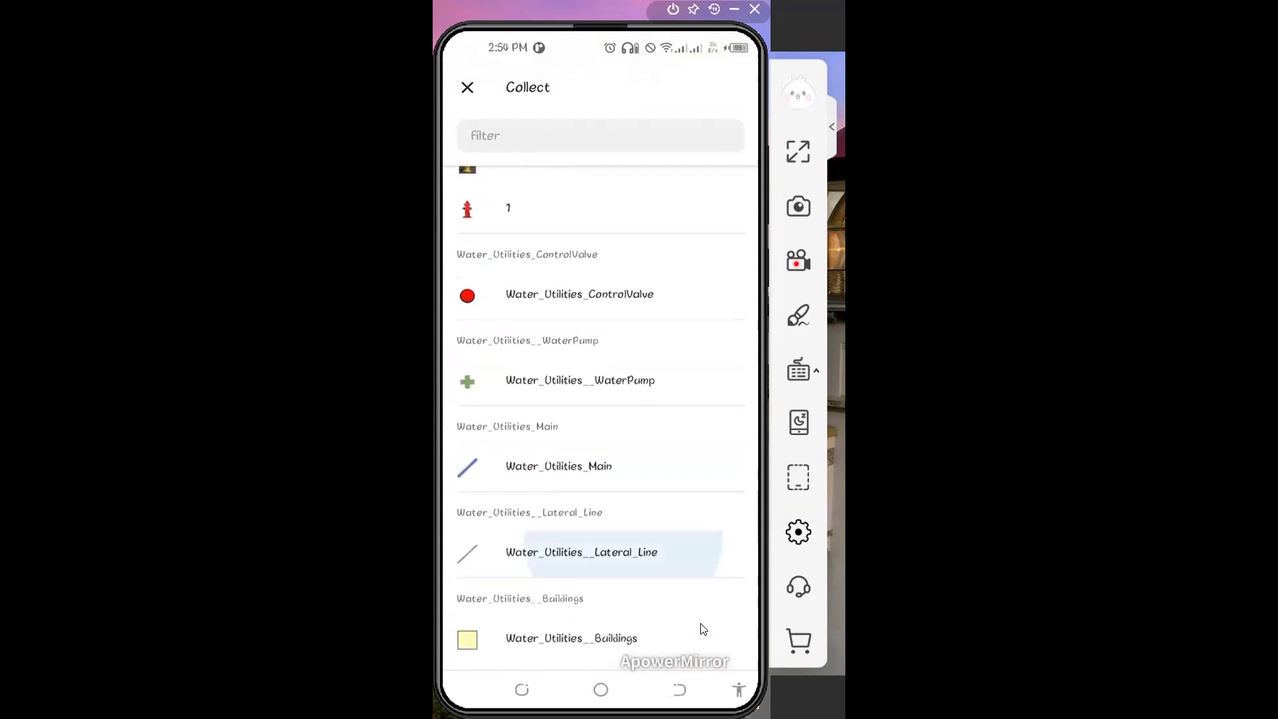
{"action": "scroll", "coordinate": [703, 629], "scroll_direction": "up", "scroll_amount": 4}
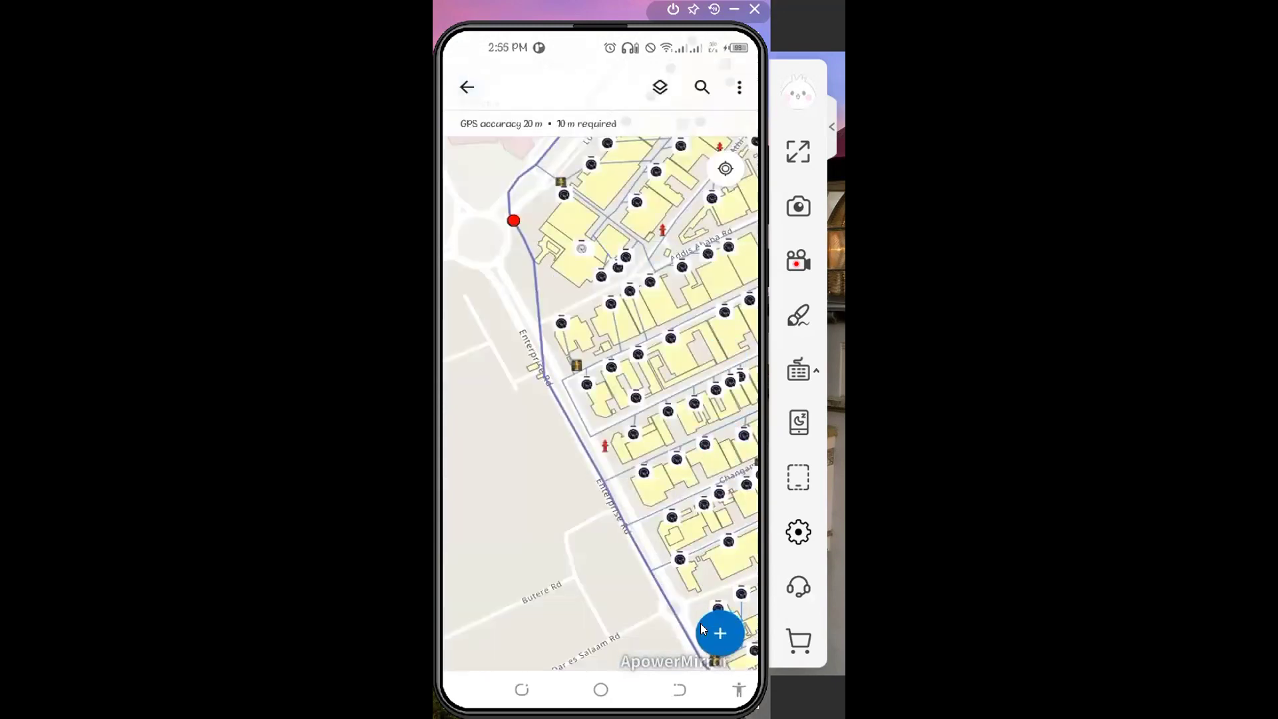
- Check the mobile map's layers and search function, and open its basemap gallery
{"action": "left_click", "coordinate": [659, 88]}
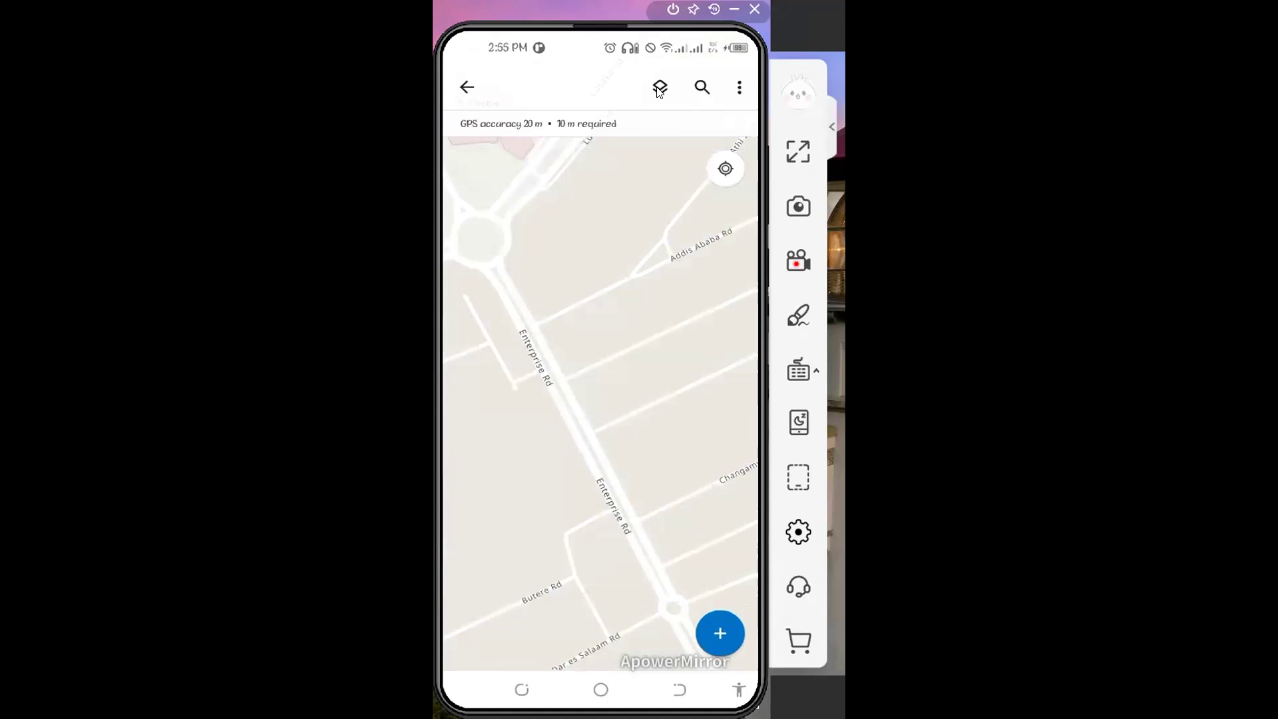
{"action": "left_click", "coordinate": [659, 88]}
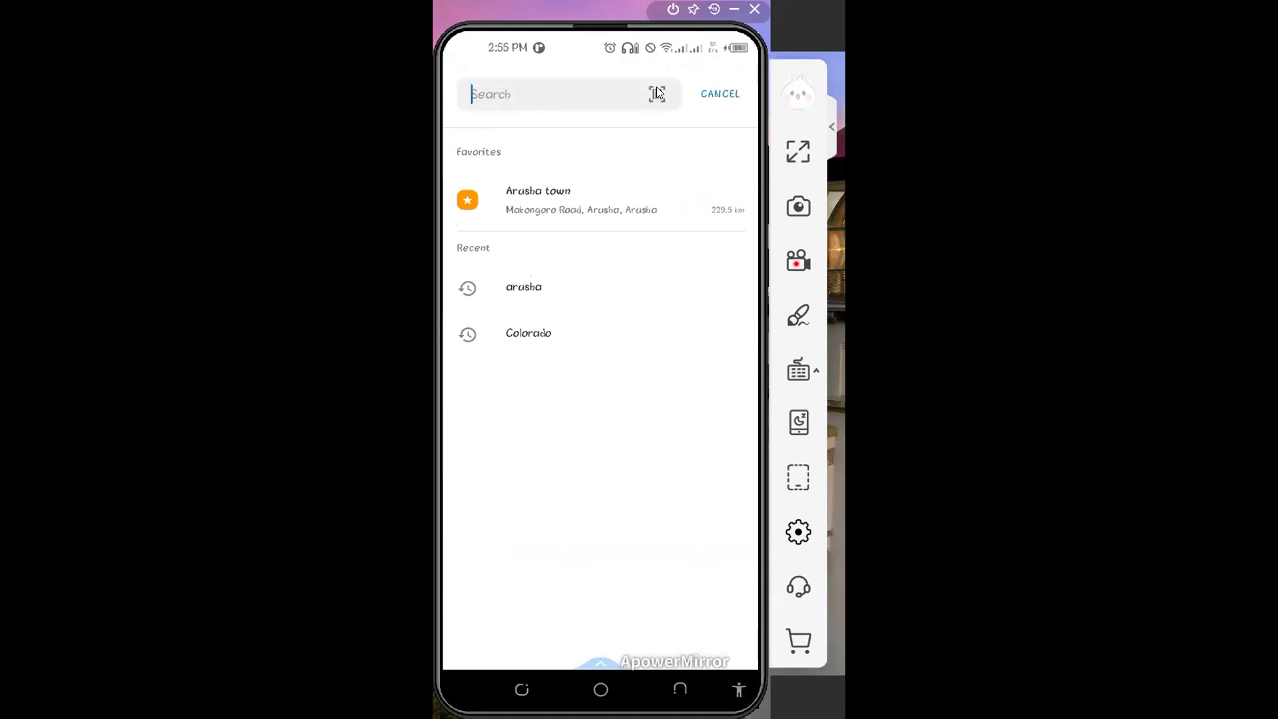
{"action": "key", "text": "Escape"}
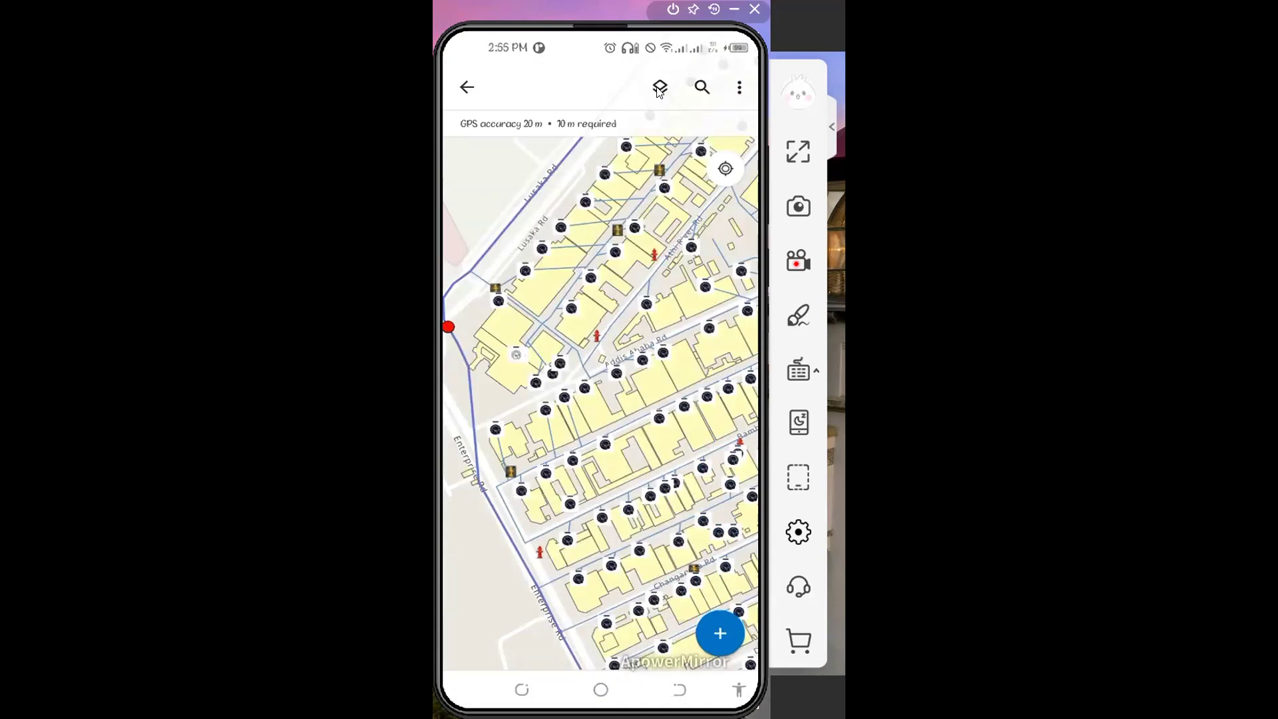
{"action": "left_click", "coordinate": [657, 91]}
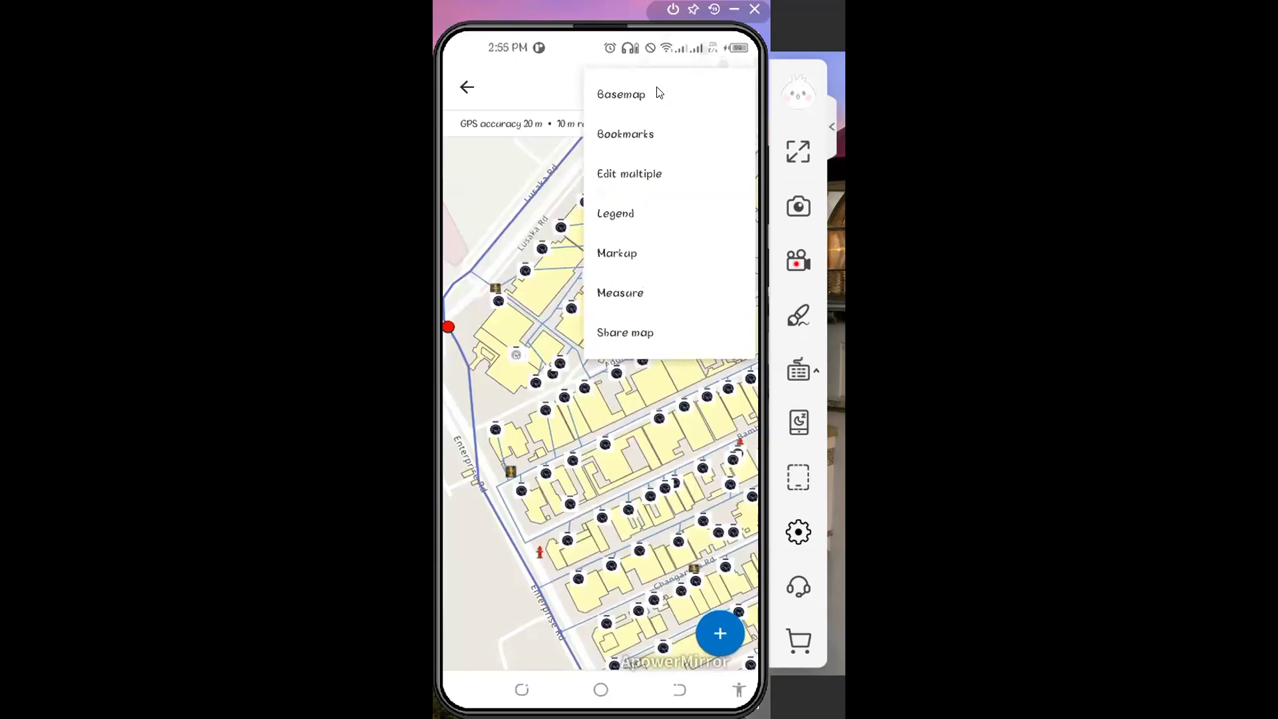
{"action": "left_click", "coordinate": [659, 92]}
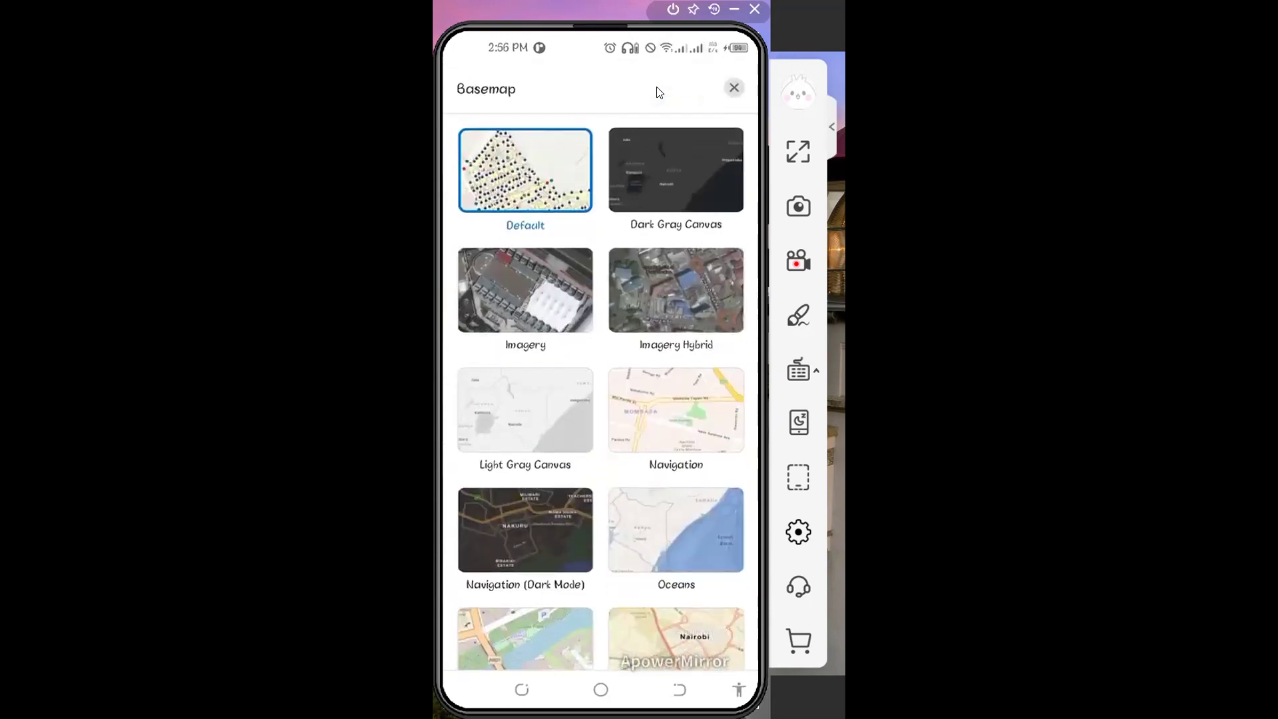
- Review all the basemaps offered in the gallery and return to the Nairobi Water Network map
{"action": "scroll", "coordinate": [659, 92], "scroll_direction": "down", "scroll_amount": 5}
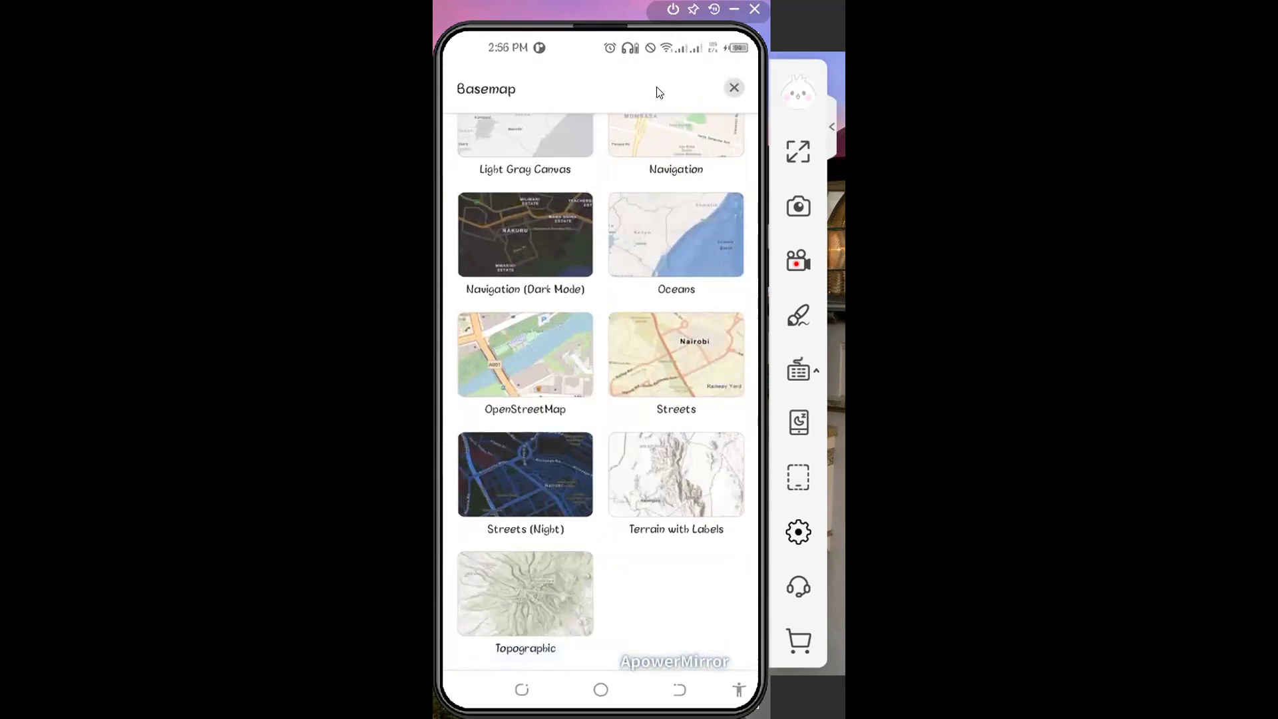
{"action": "scroll", "coordinate": [659, 92], "scroll_direction": "up", "scroll_amount": 5}
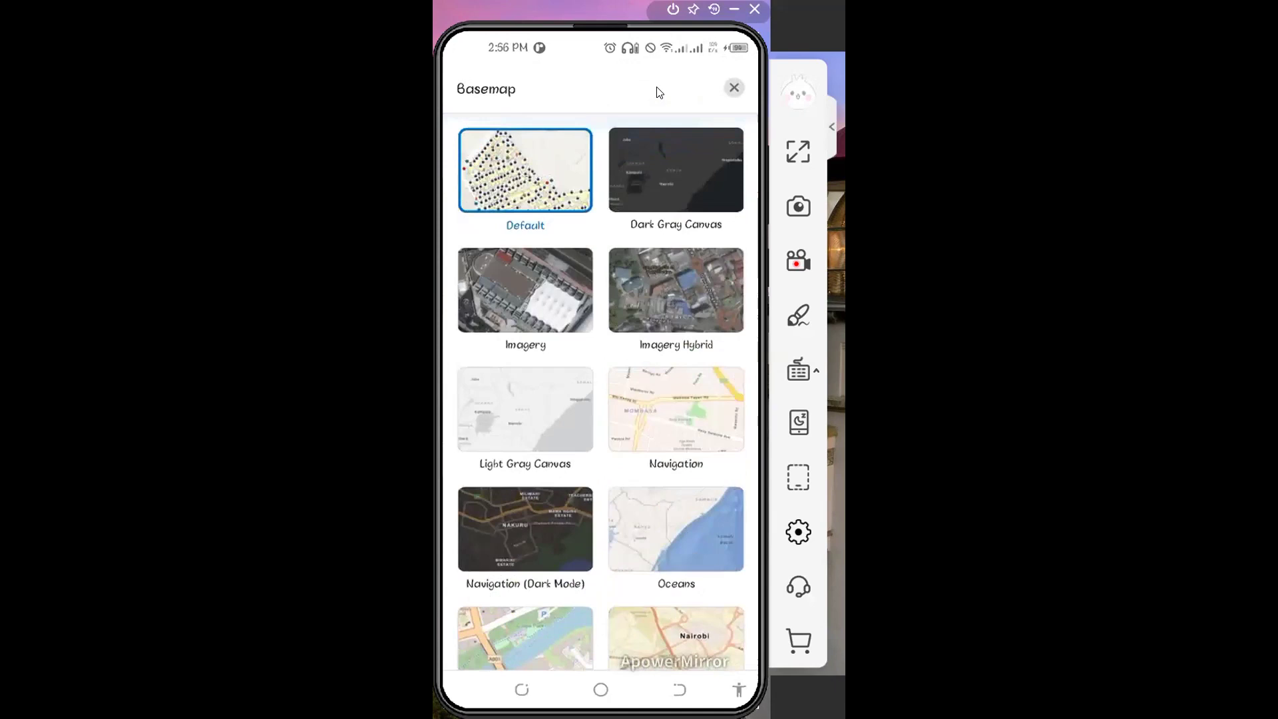
{"action": "key", "text": "Escape"}
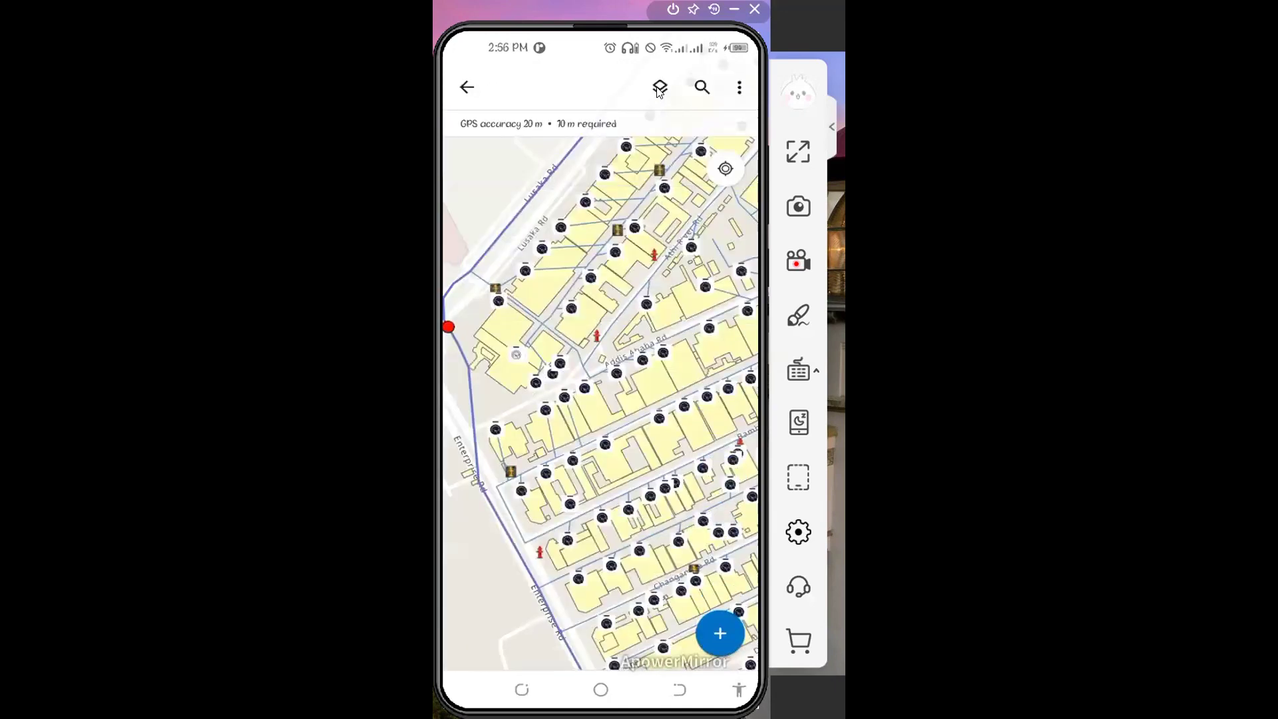
{"action": "left_click", "coordinate": [659, 88]}
{"action": "key", "text": "Escape"}
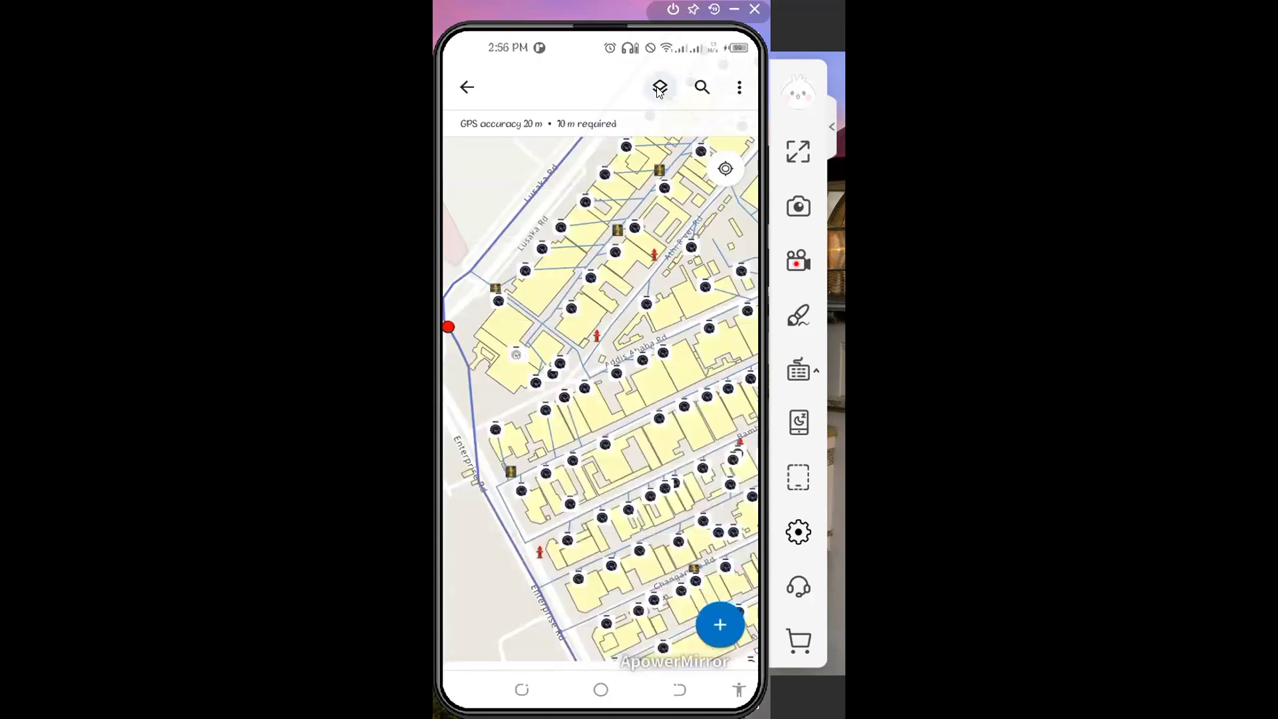
- Examine the water network features along Kitui Rd and open the map's legend
{"action": "key", "text": "Menu"}
{"action": "key", "text": "Down"}
{"action": "key", "text": "Down"}
{"action": "key", "text": "Return"}
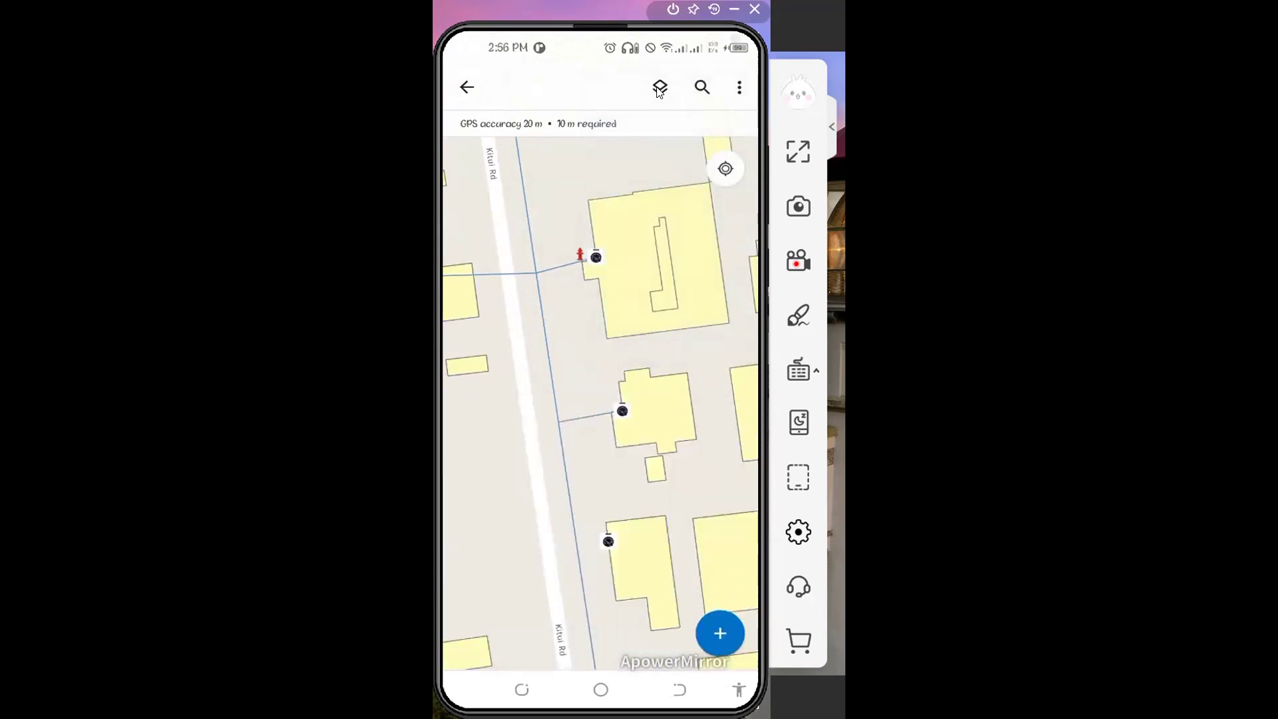
{"action": "left_click", "coordinate": [657, 88]}
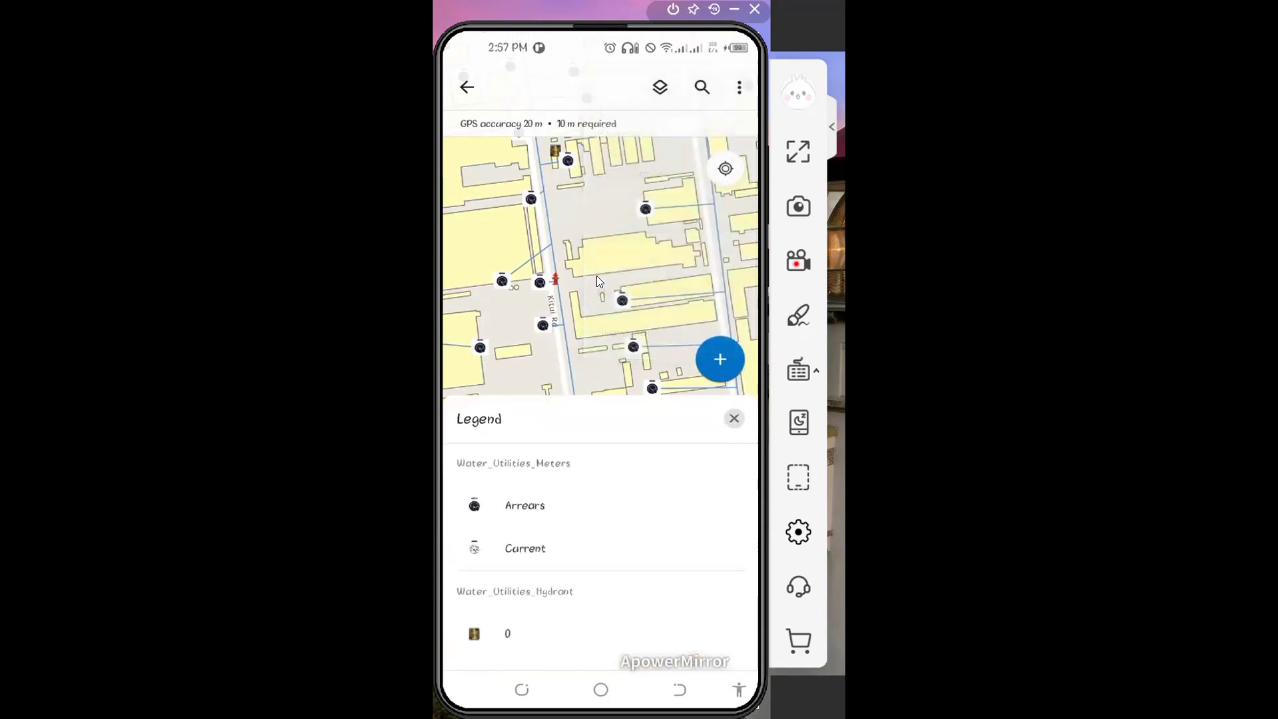
- Close the legend and exit the Nairobi Water Network map to the list of maps
{"action": "right_click", "coordinate": [598, 280]}
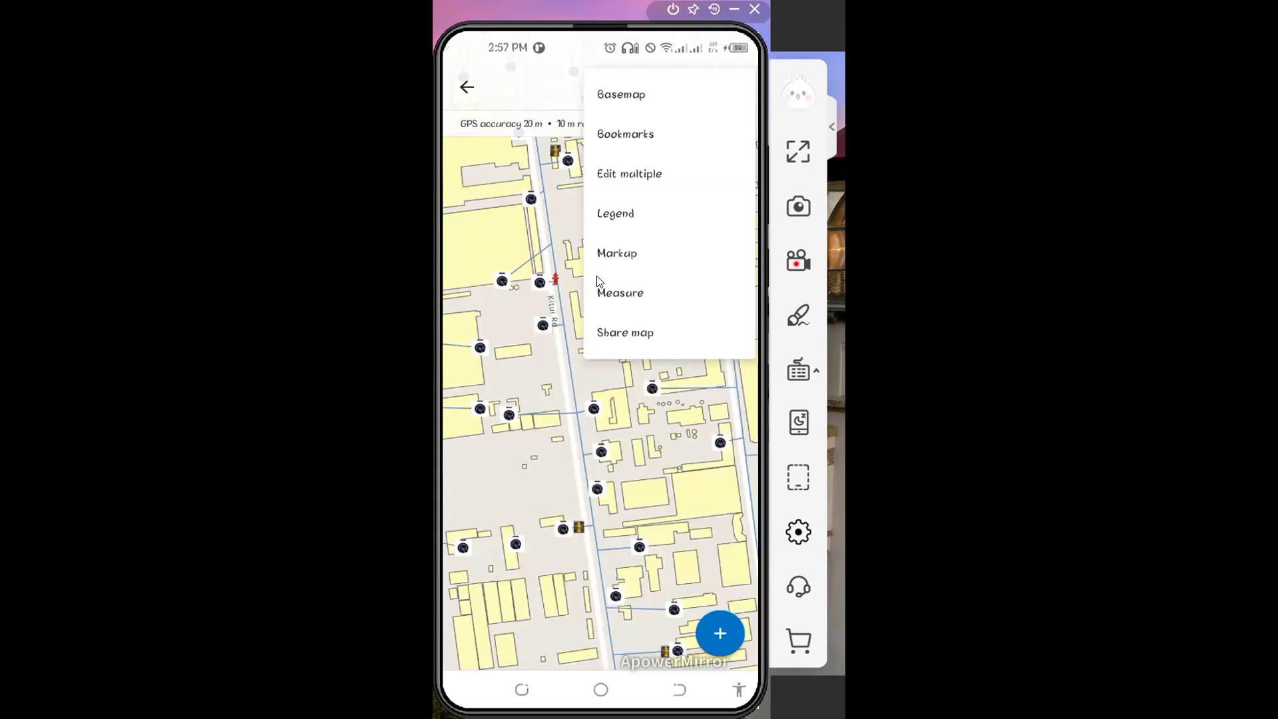
{"action": "left_click", "coordinate": [598, 278]}
{"action": "right_click", "coordinate": [596, 275]}
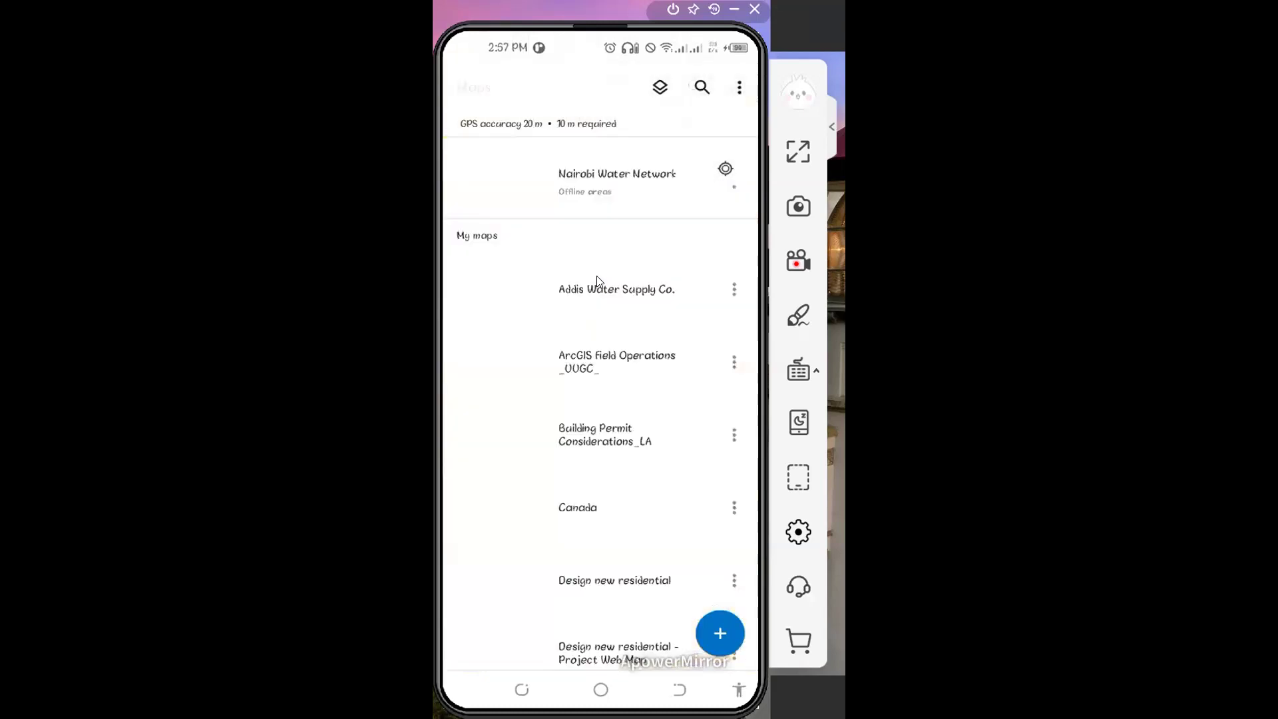